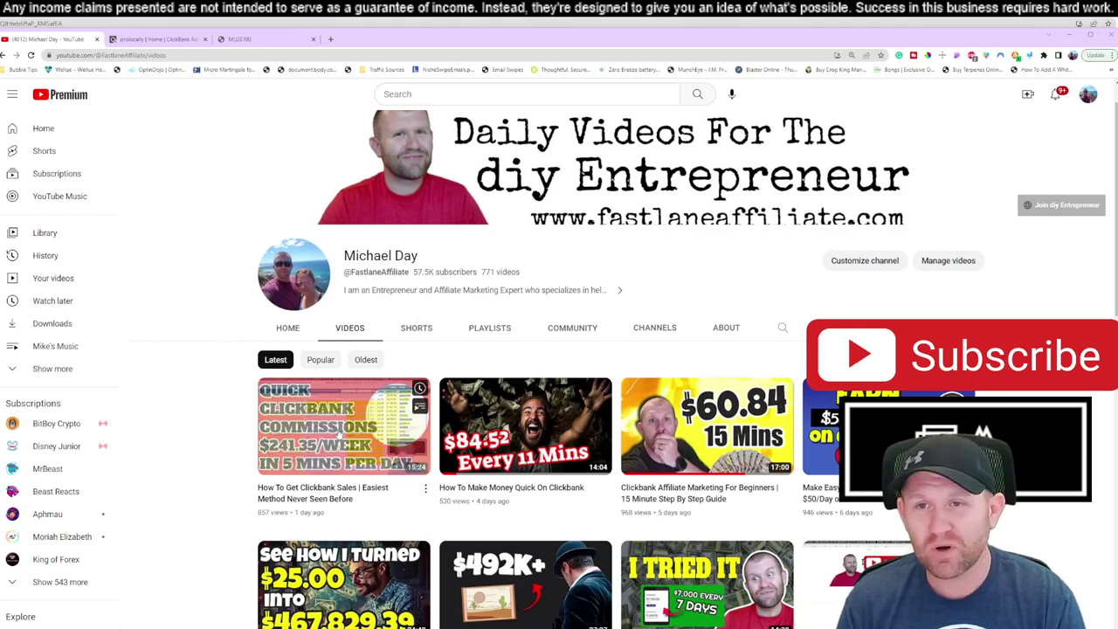
Step: Reload the ClickBank account home and highlight the $244.31 weekly and $91.42 current-week sales figures
{"action": "left_click", "coordinate": [166, 40]}
{"action": "key", "text": "F5"}
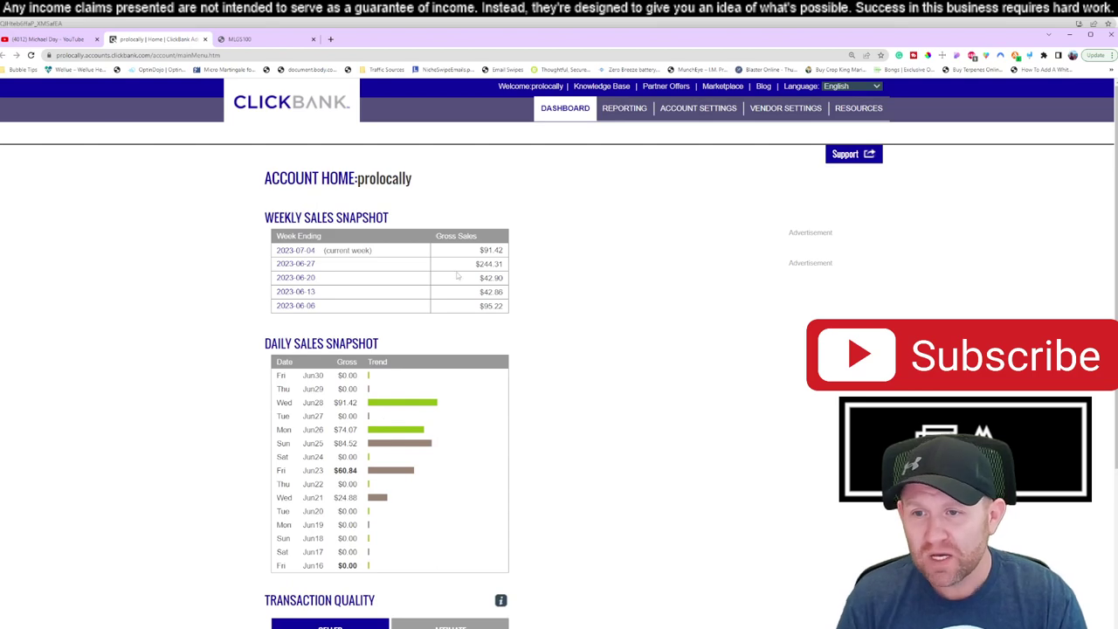
{"action": "left_click", "coordinate": [56, 40]}
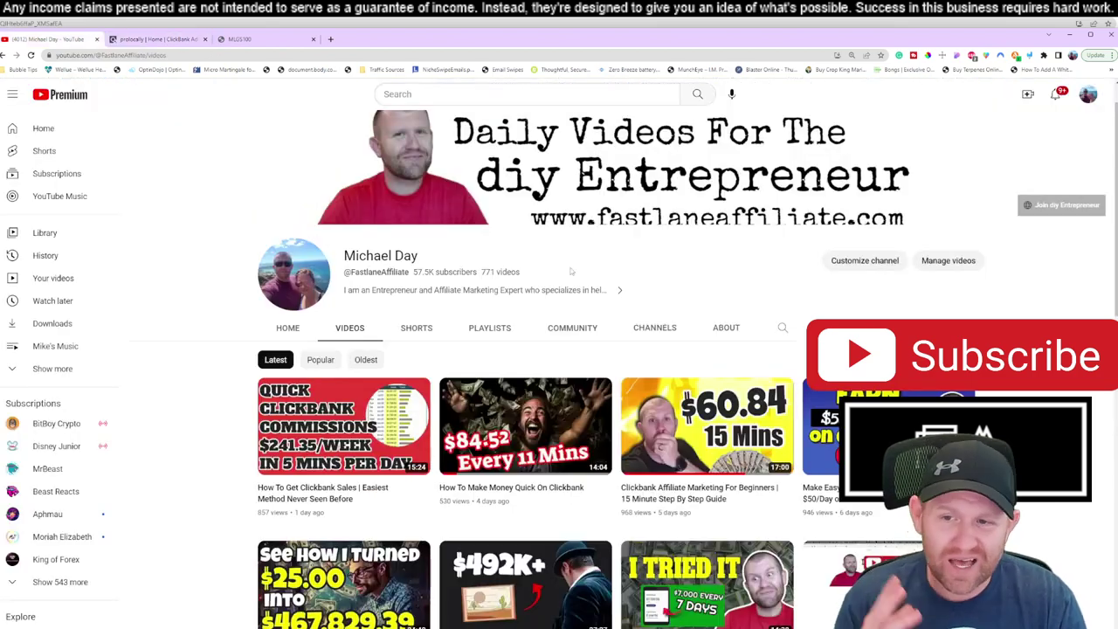
{"action": "left_click", "coordinate": [174, 42]}
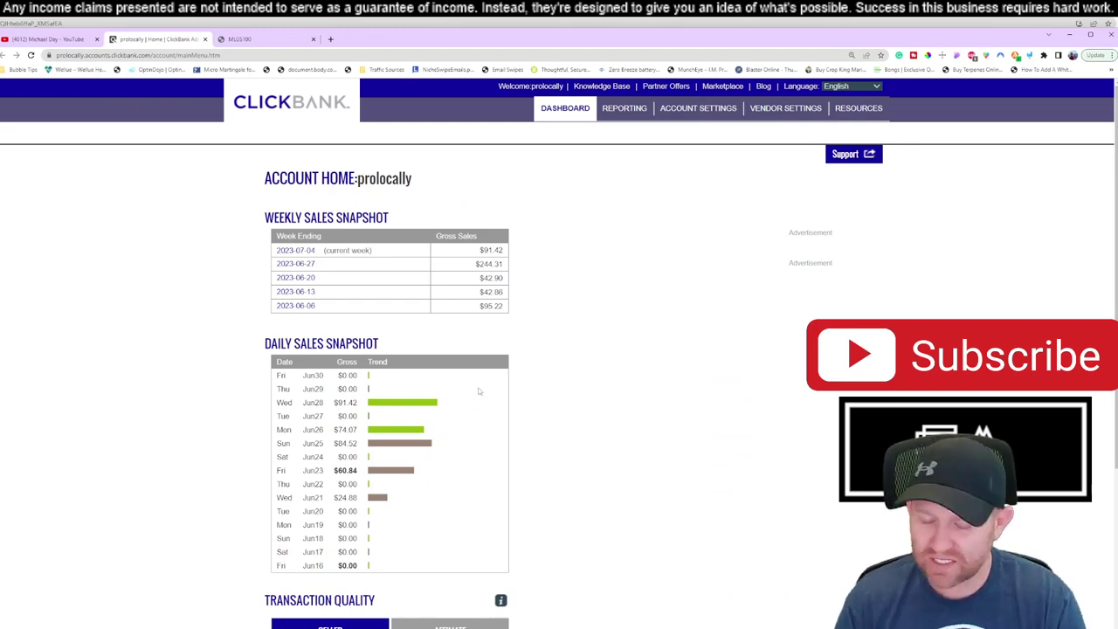
{"action": "key", "text": "ctrl+plus"}
{"action": "key", "text": "ctrl+plus"}
{"action": "key", "text": "ctrl+plus"}
{"action": "key", "text": "ctrl+plus"}
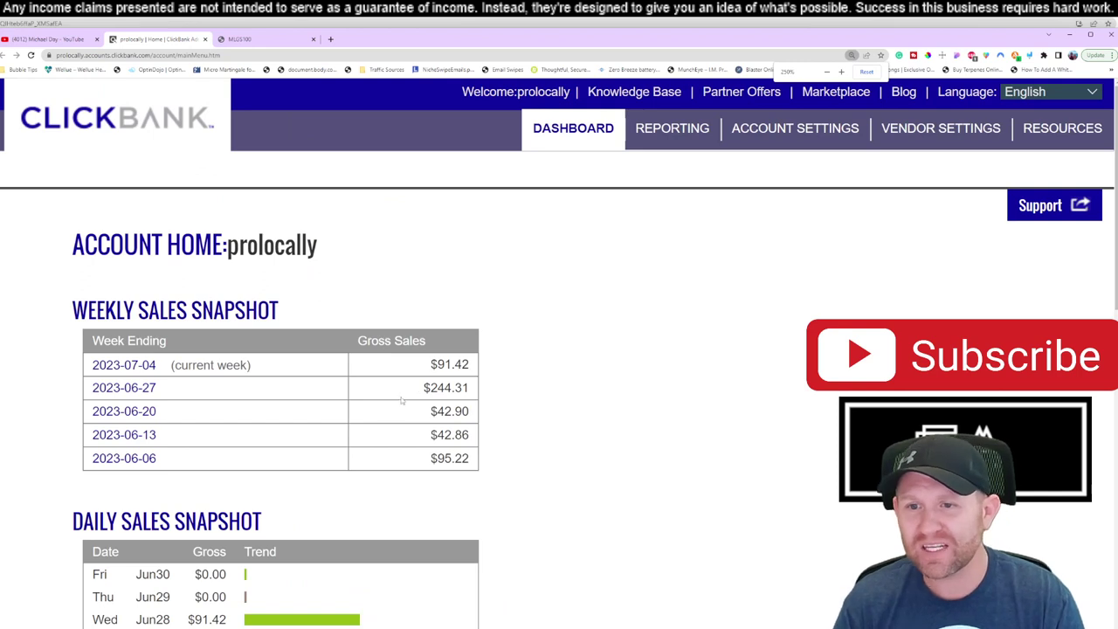
{"action": "left_click_drag", "start_coordinate": [430, 387], "coordinate": [474, 388]}
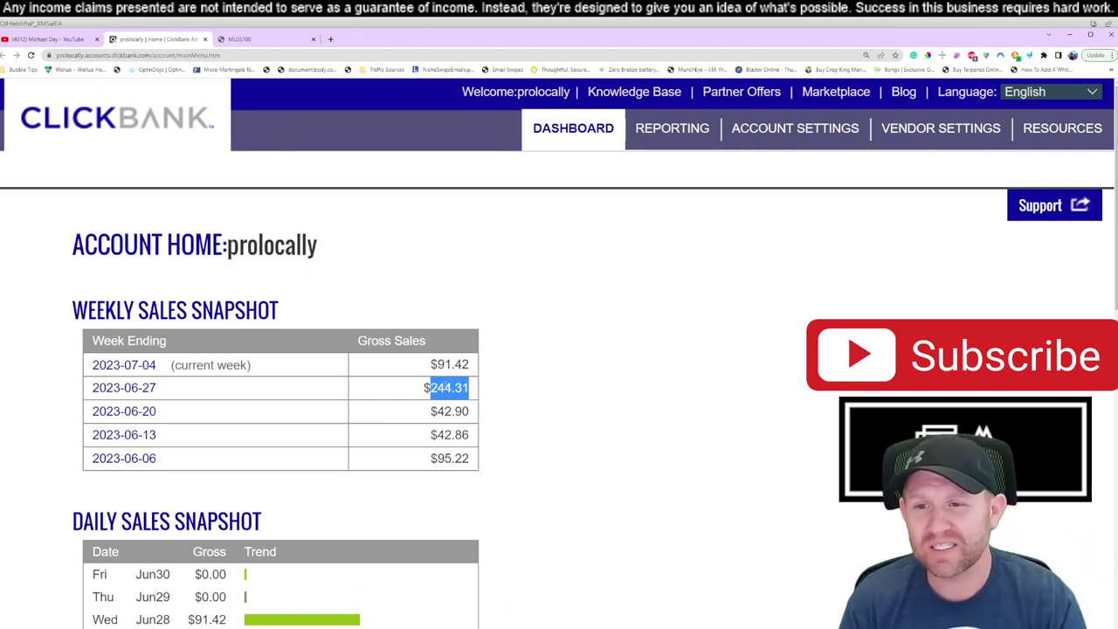
{"action": "double_click", "coordinate": [450, 364]}
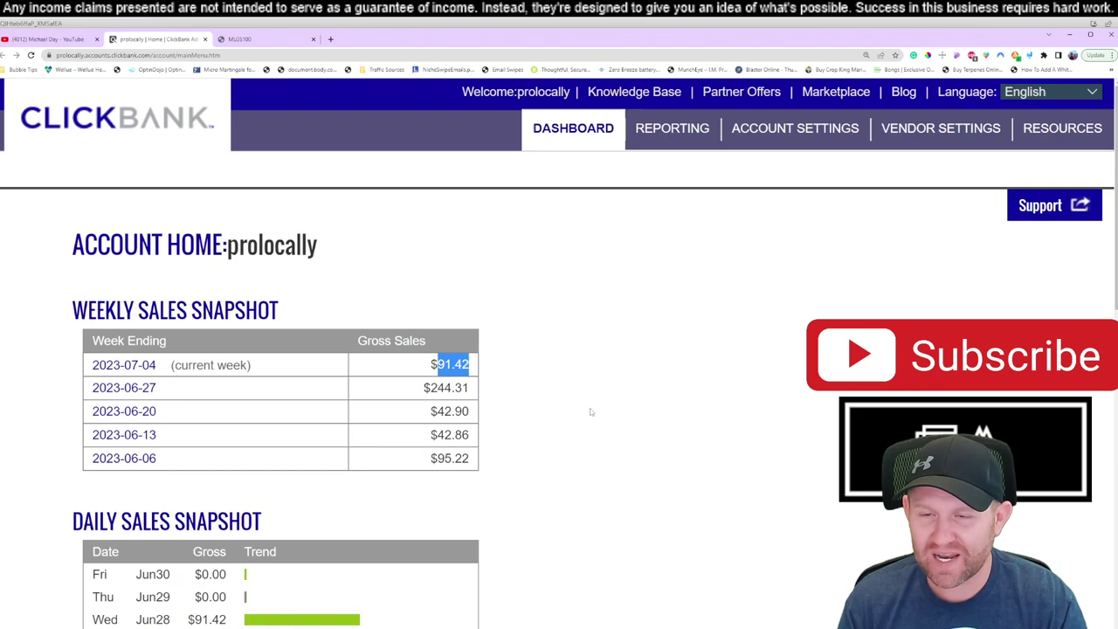
{"action": "key", "text": "ctrl+minus"}
{"action": "key", "text": "ctrl+minus"}
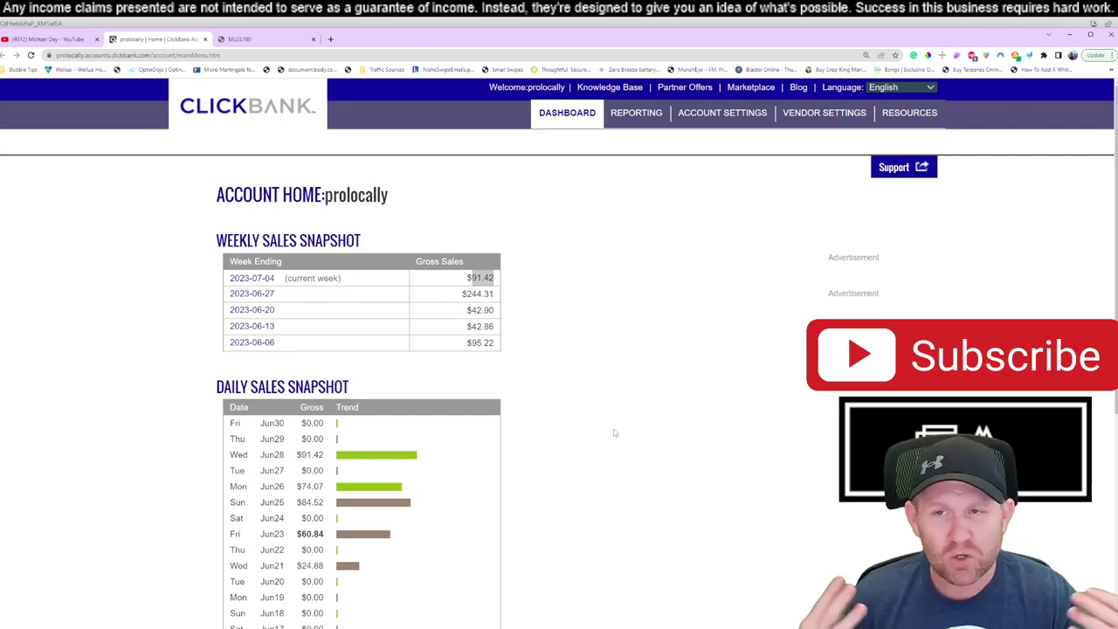
Step: Start the How To Get Clickbank Sales video on YouTube, pause it and enlarge the page
{"action": "left_click", "coordinate": [77, 40]}
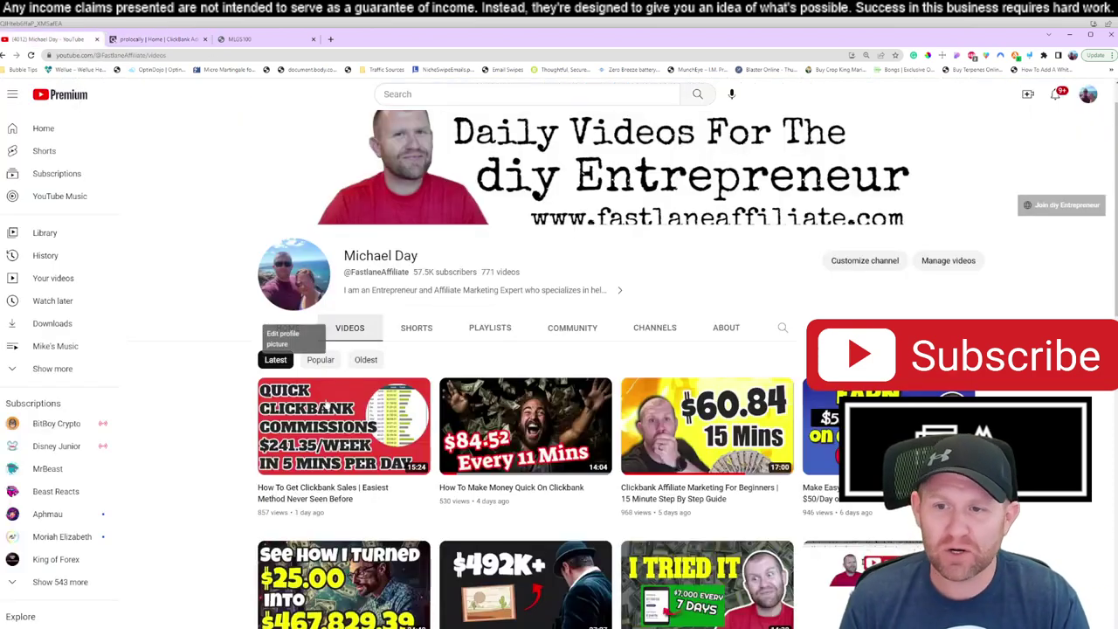
{"action": "left_click", "coordinate": [420, 393]}
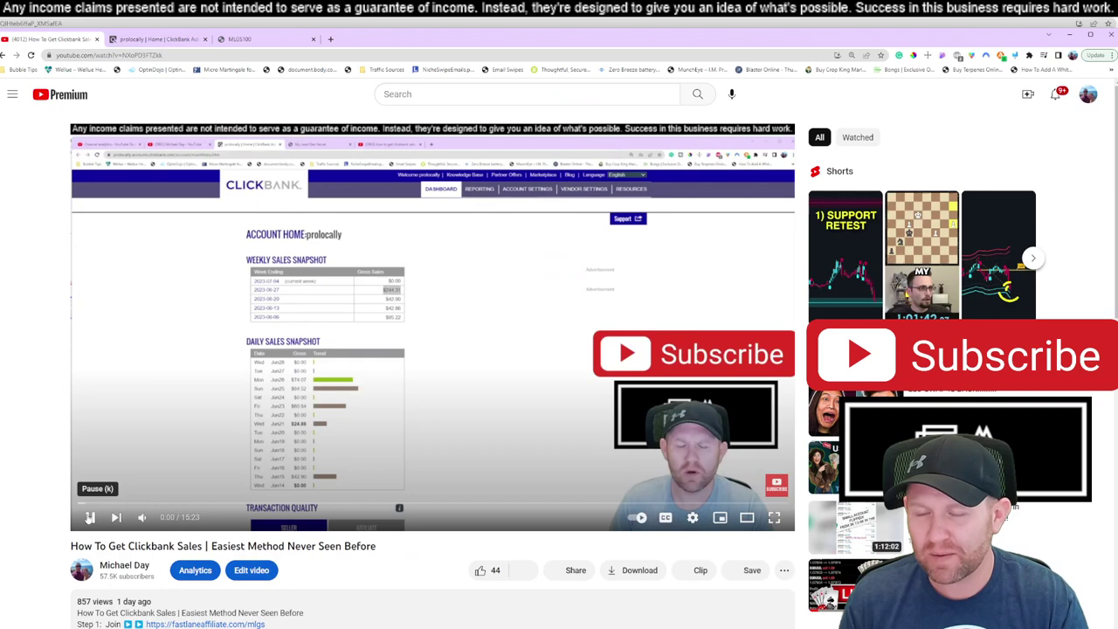
{"action": "left_click", "coordinate": [87, 517]}
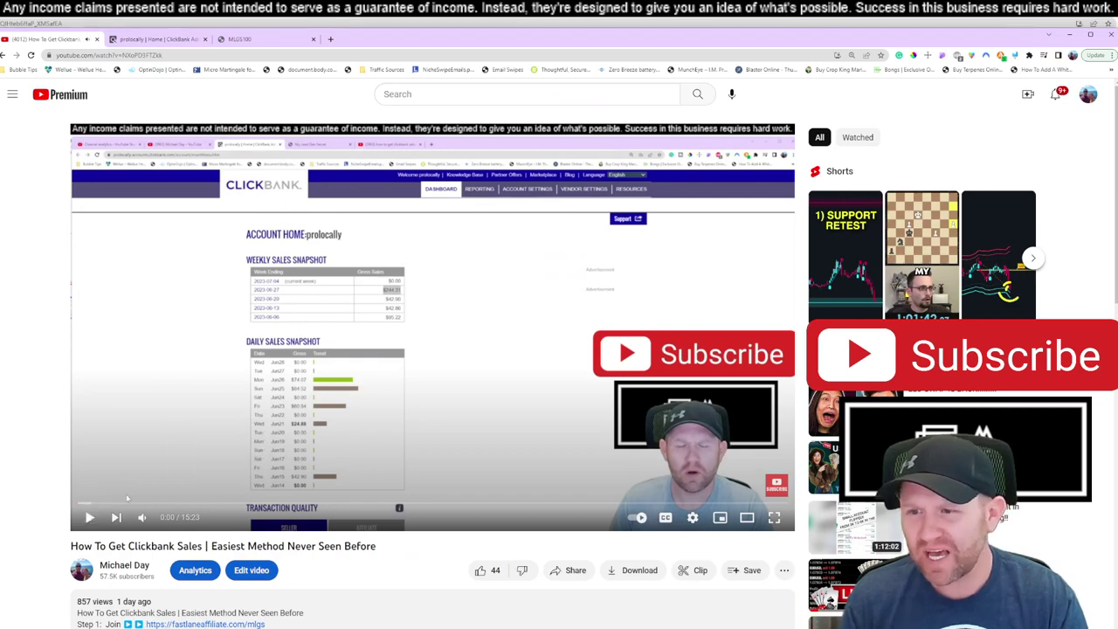
{"action": "key", "text": "ctrl+plus"}
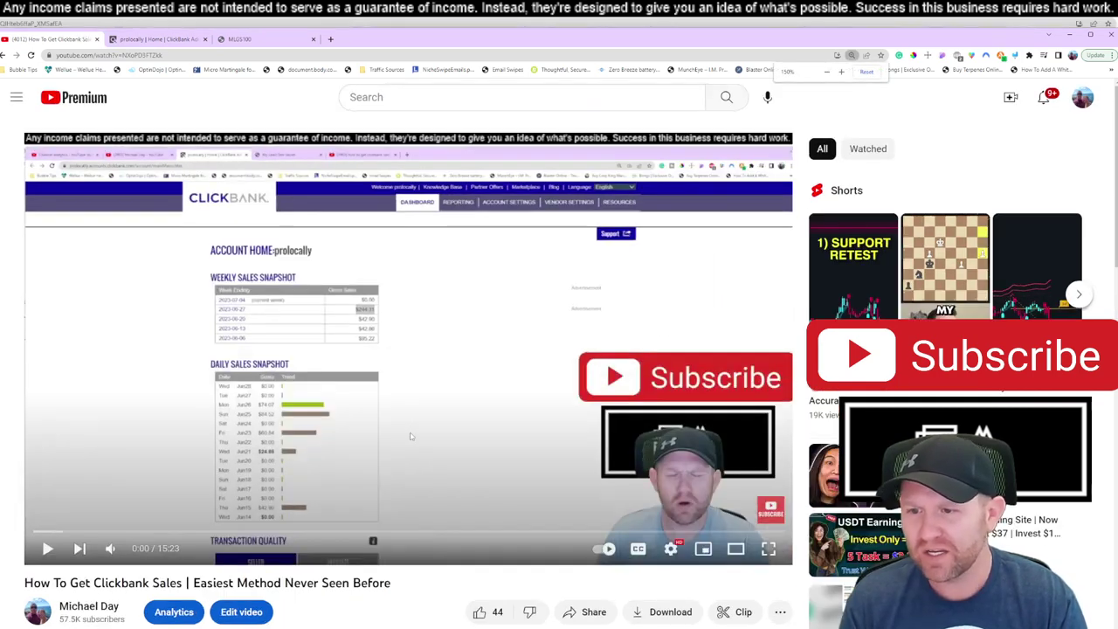
{"action": "scroll", "coordinate": [410, 436], "scroll_direction": "down", "scroll_amount": 1}
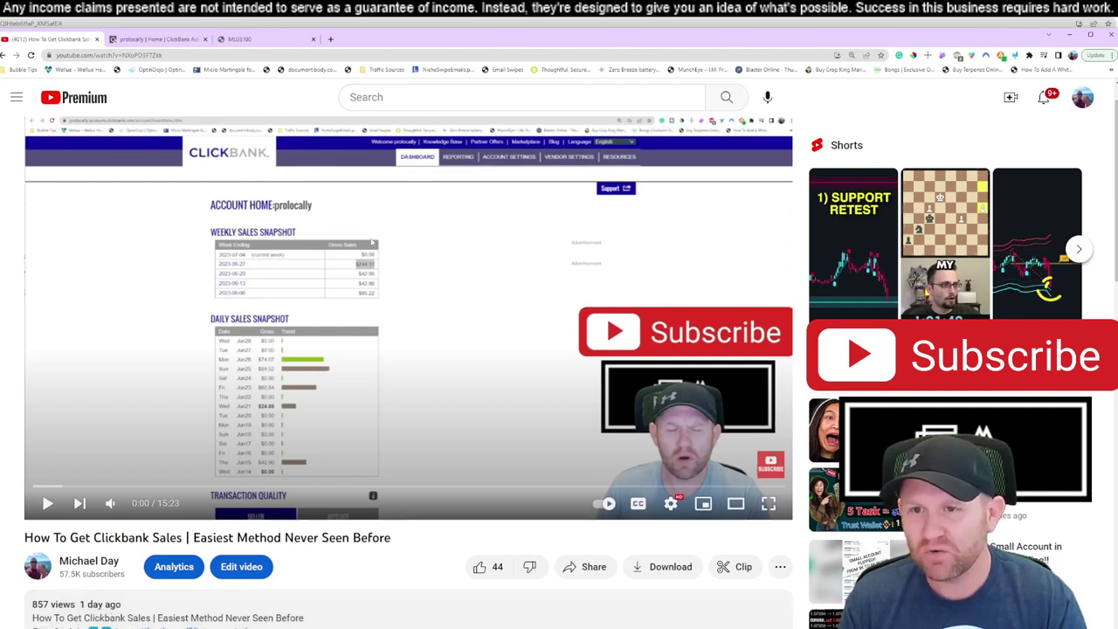
Step: Expand the video's full description and like it, raising the like count to 45
{"action": "left_click", "coordinate": [169, 45]}
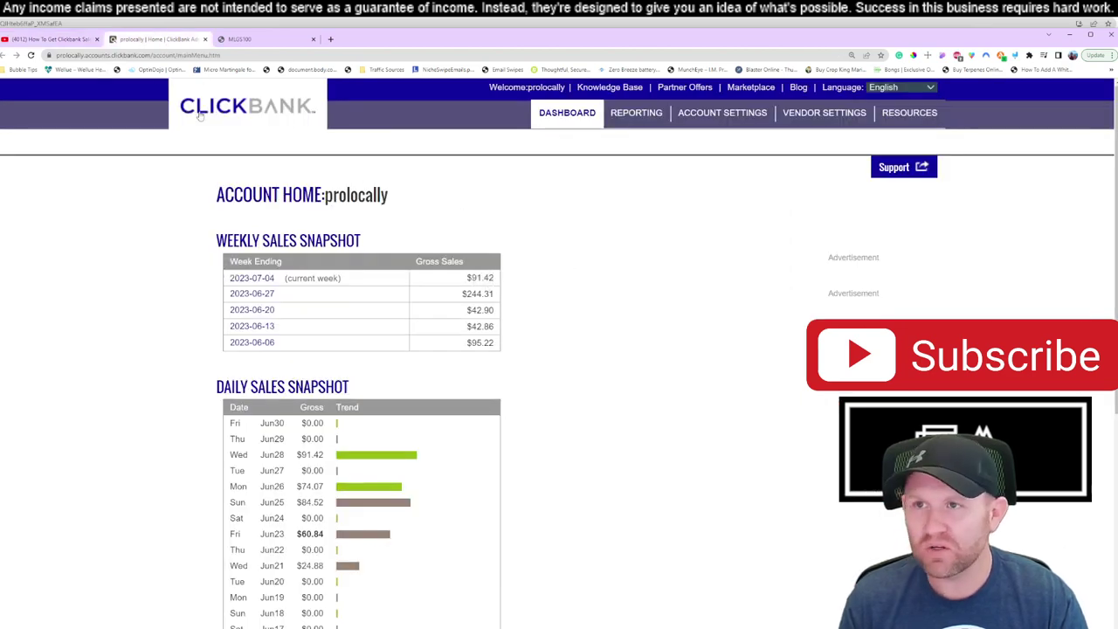
{"action": "left_click", "coordinate": [78, 44]}
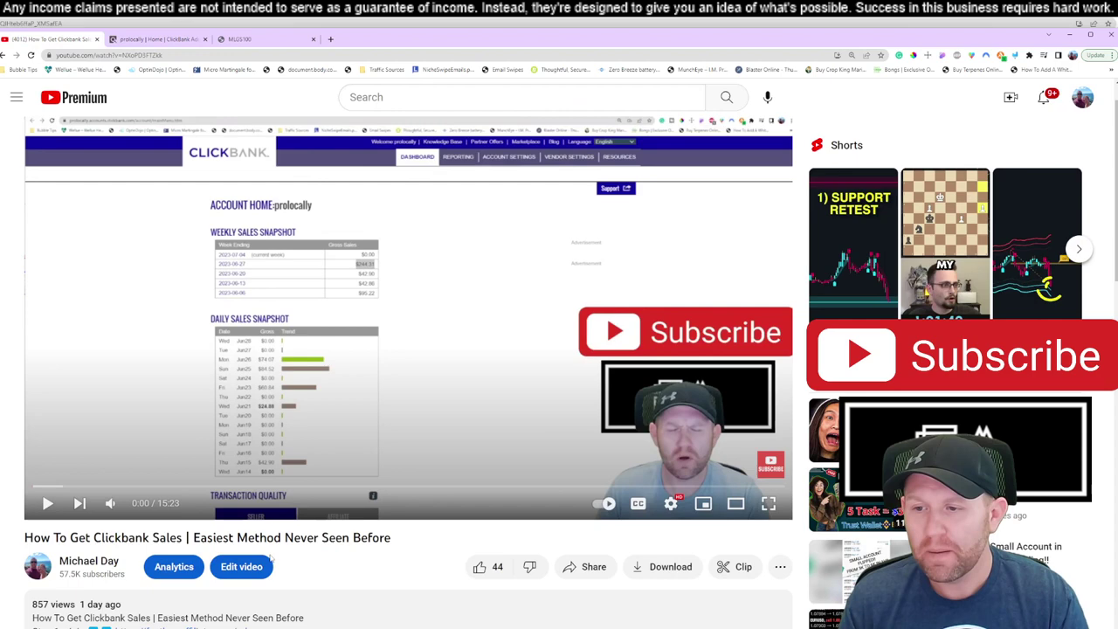
{"action": "scroll", "coordinate": [355, 437], "scroll_direction": "down", "scroll_amount": 2}
{"action": "left_click", "coordinate": [350, 514]}
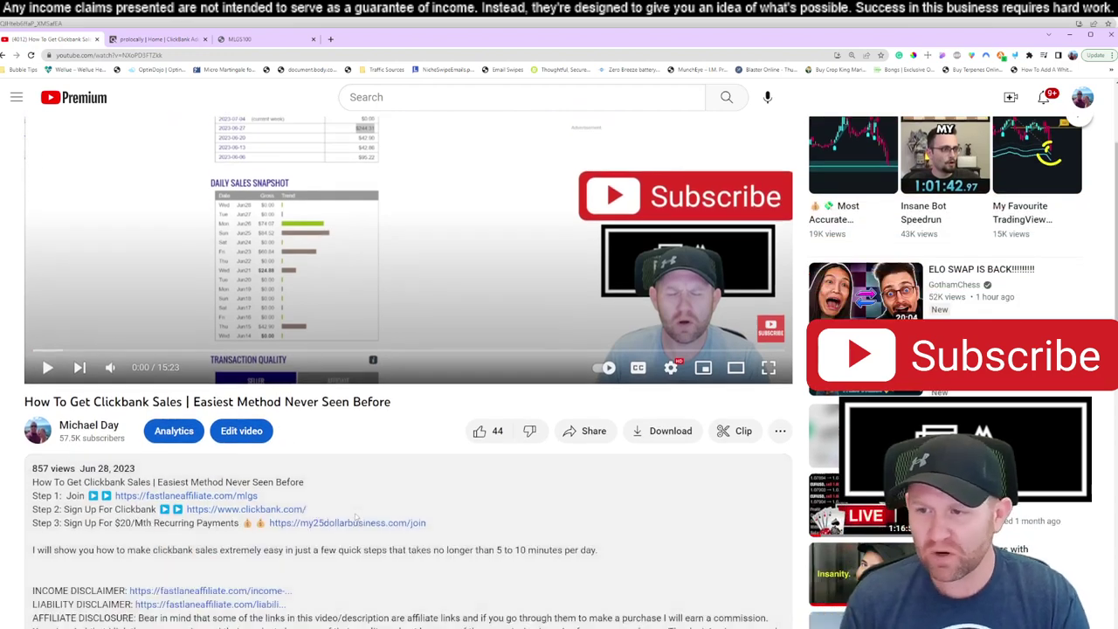
{"action": "scroll", "coordinate": [356, 517], "scroll_direction": "down", "scroll_amount": 1}
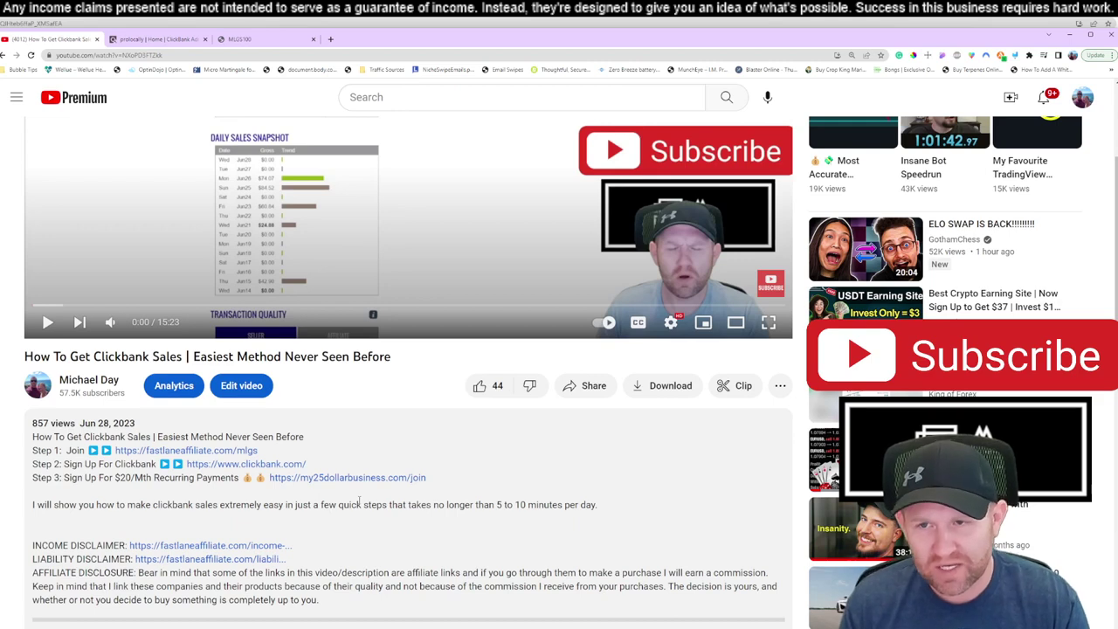
{"action": "left_click", "coordinate": [481, 386]}
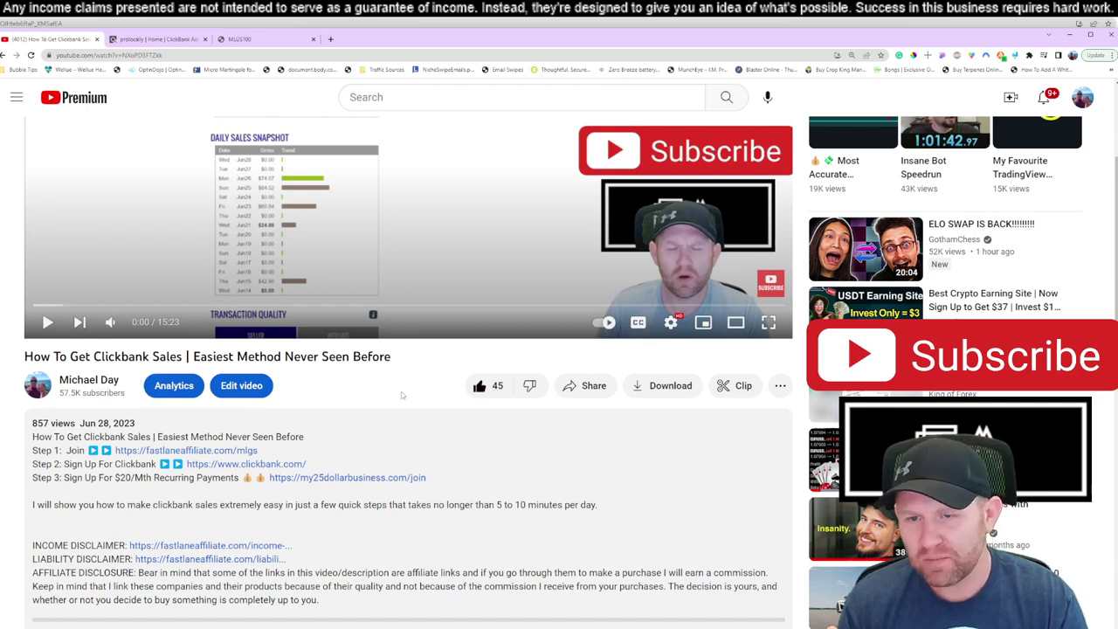
{"action": "scroll", "coordinate": [419, 403], "scroll_direction": "down", "scroll_amount": 1}
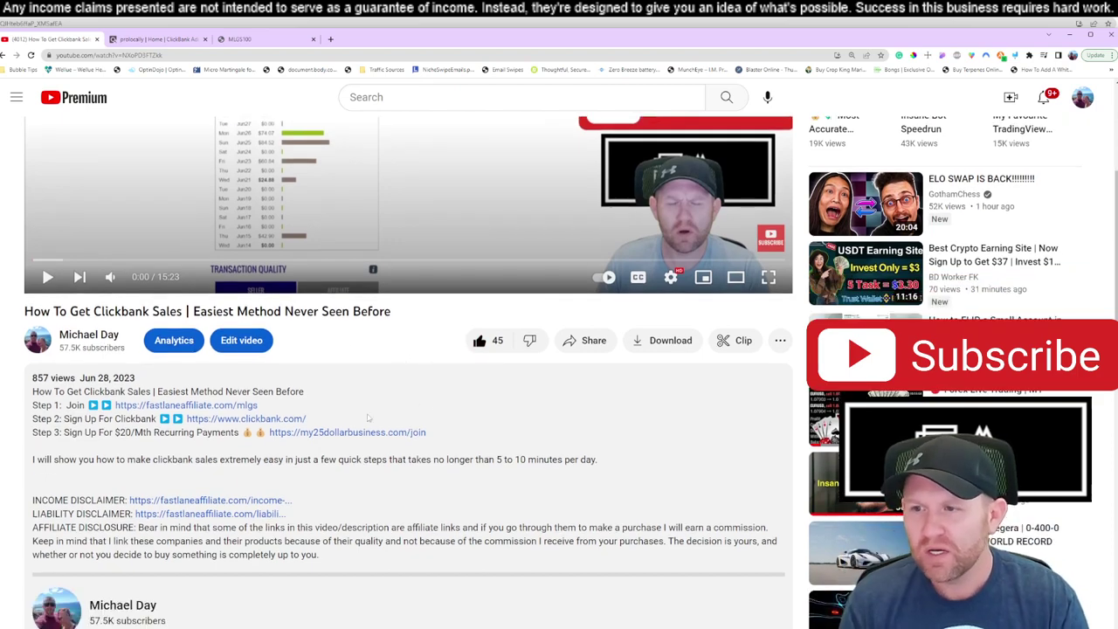
Step: Follow the description's MLGS link and choose JOIN MLGS NOW, dismissing the email popup, to reach the $1/day 100-leads page
{"action": "left_click", "coordinate": [162, 407]}
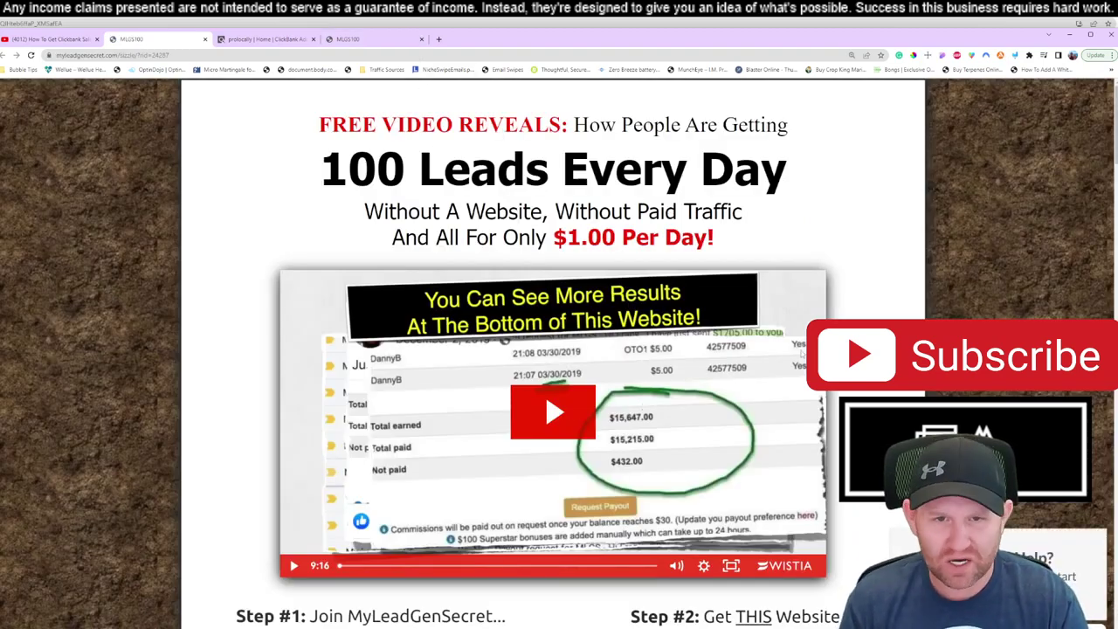
{"action": "scroll", "coordinate": [559, 349], "scroll_direction": "down", "scroll_amount": 1}
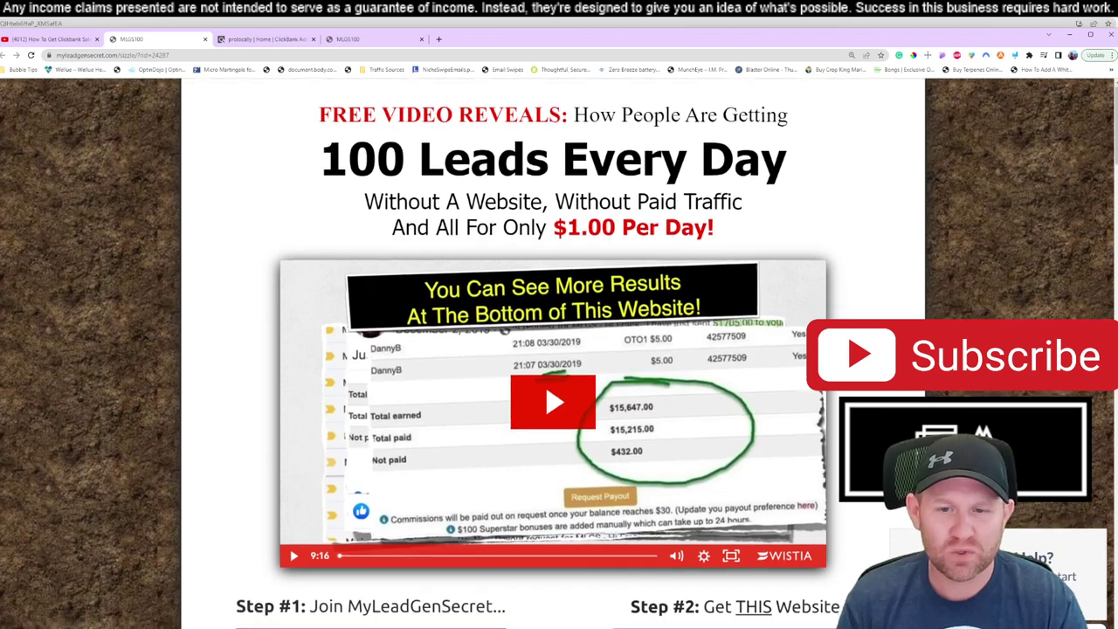
{"action": "scroll", "coordinate": [290, 603], "scroll_direction": "down", "scroll_amount": 1}
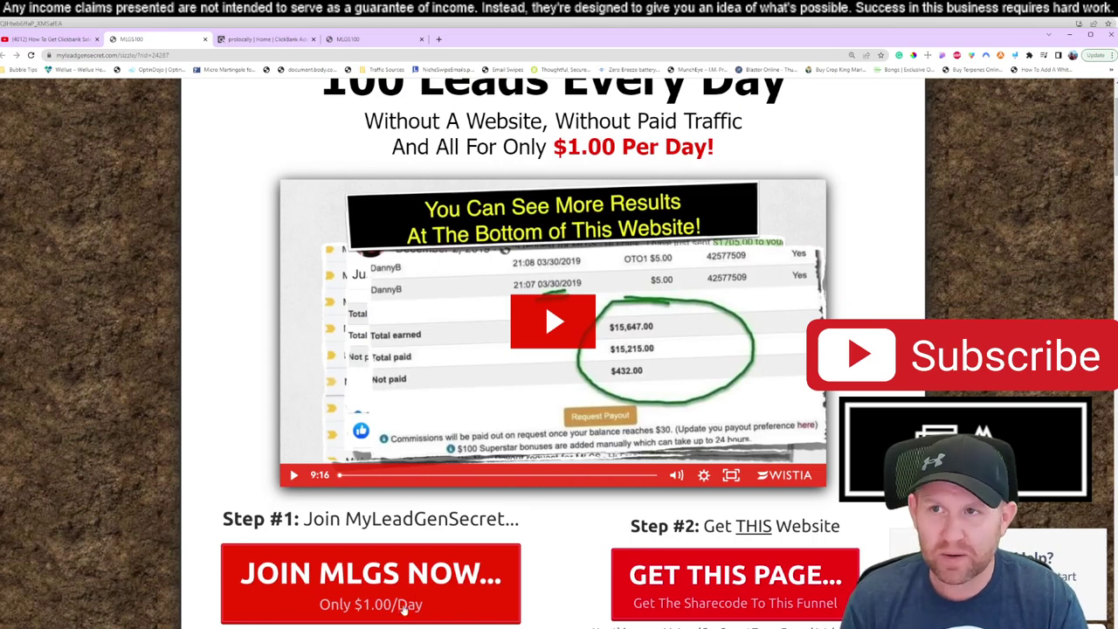
{"action": "left_click", "coordinate": [443, 572]}
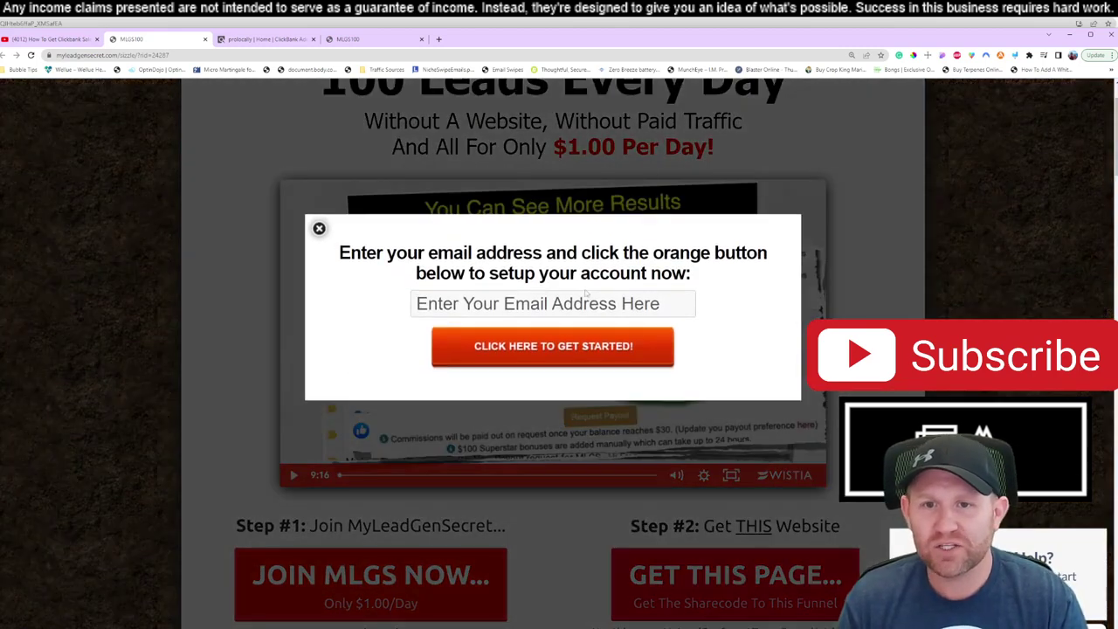
{"action": "left_click", "coordinate": [319, 229]}
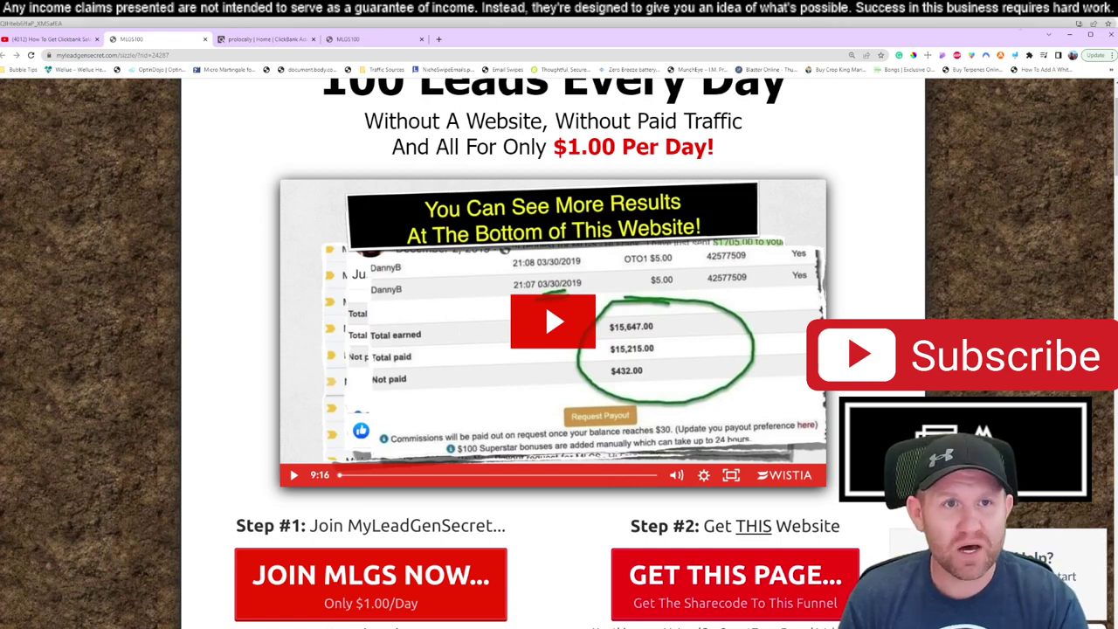
Step: Set up the annotation overlay with a blue freehand pen at 20% size
{"action": "left_click", "coordinate": [1014, 55]}
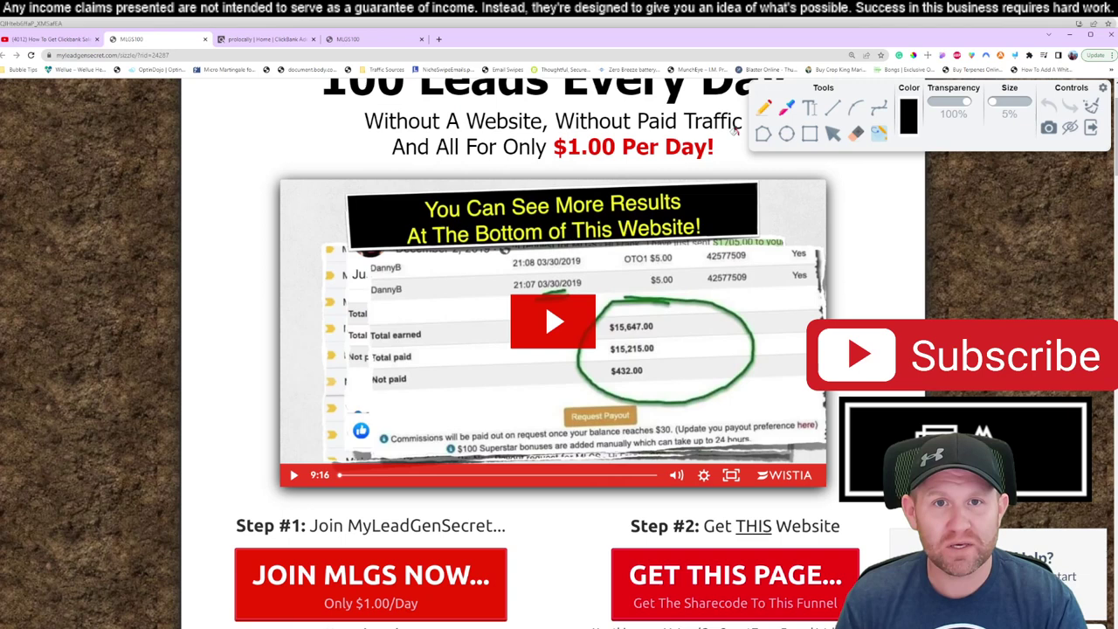
{"action": "left_click", "coordinate": [764, 107]}
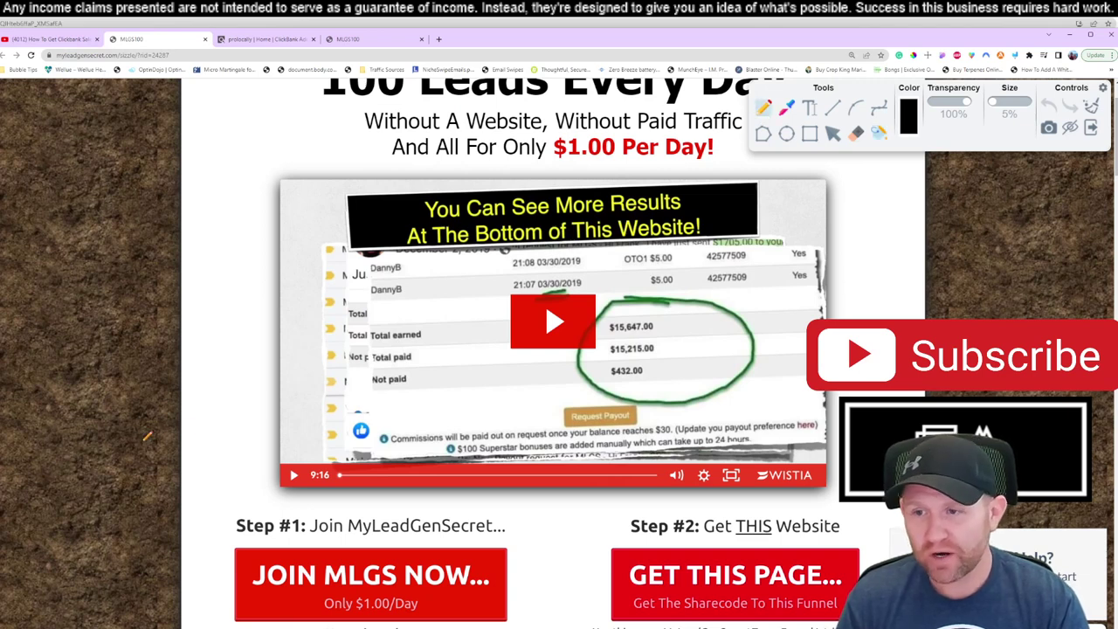
{"action": "left_click_drag", "start_coordinate": [185, 440], "coordinate": [243, 442]}
{"action": "left_click_drag", "start_coordinate": [993, 101], "coordinate": [998, 102]}
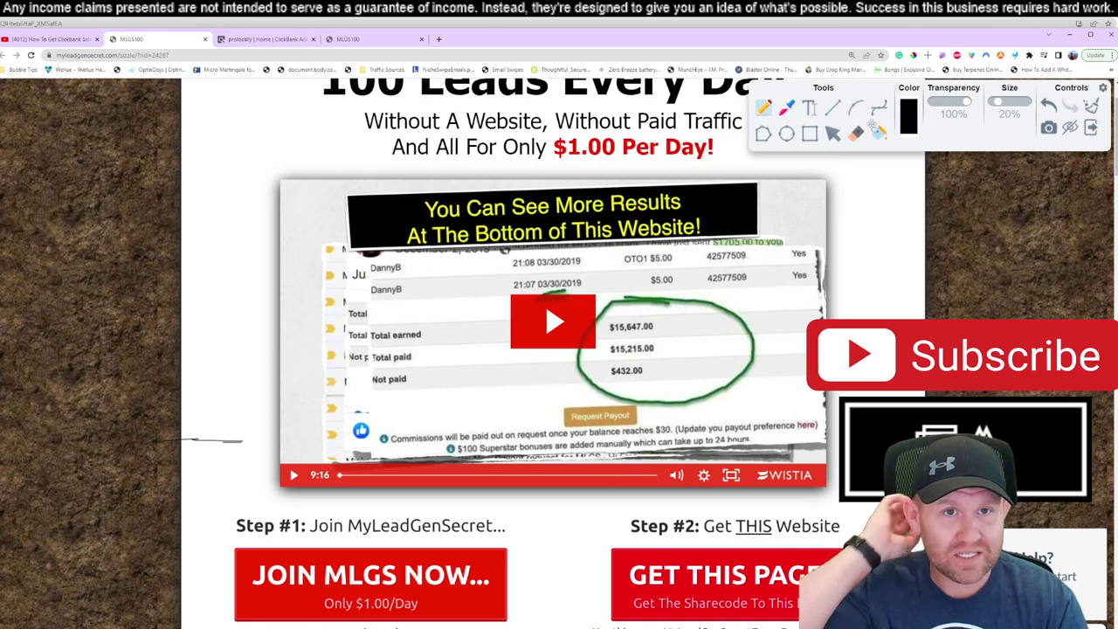
{"action": "left_click", "coordinate": [908, 115]}
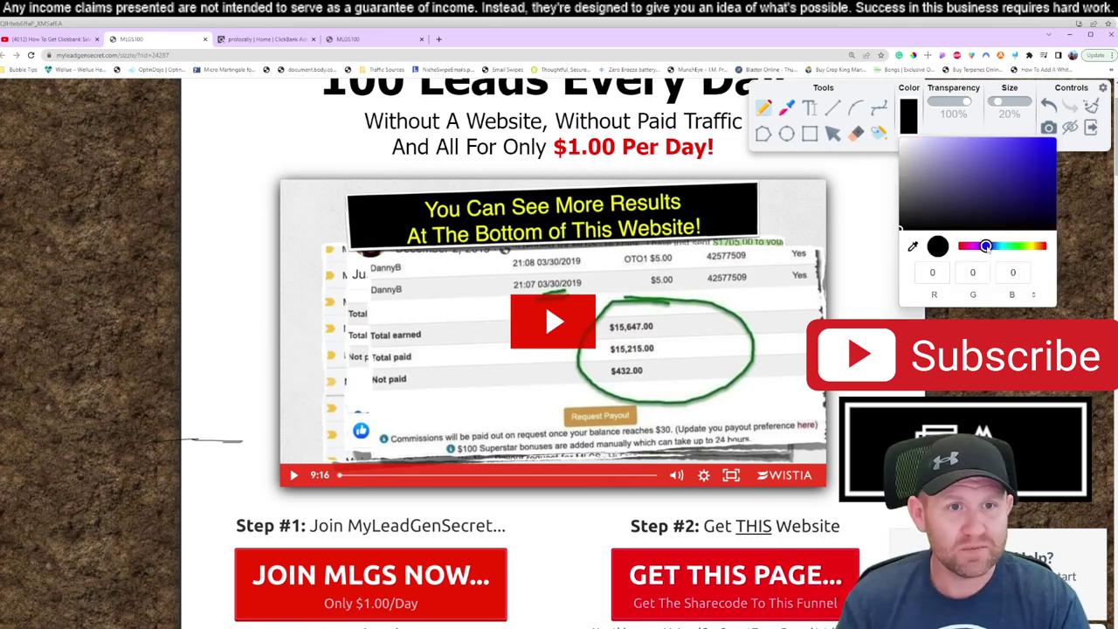
{"action": "left_click", "coordinate": [986, 246]}
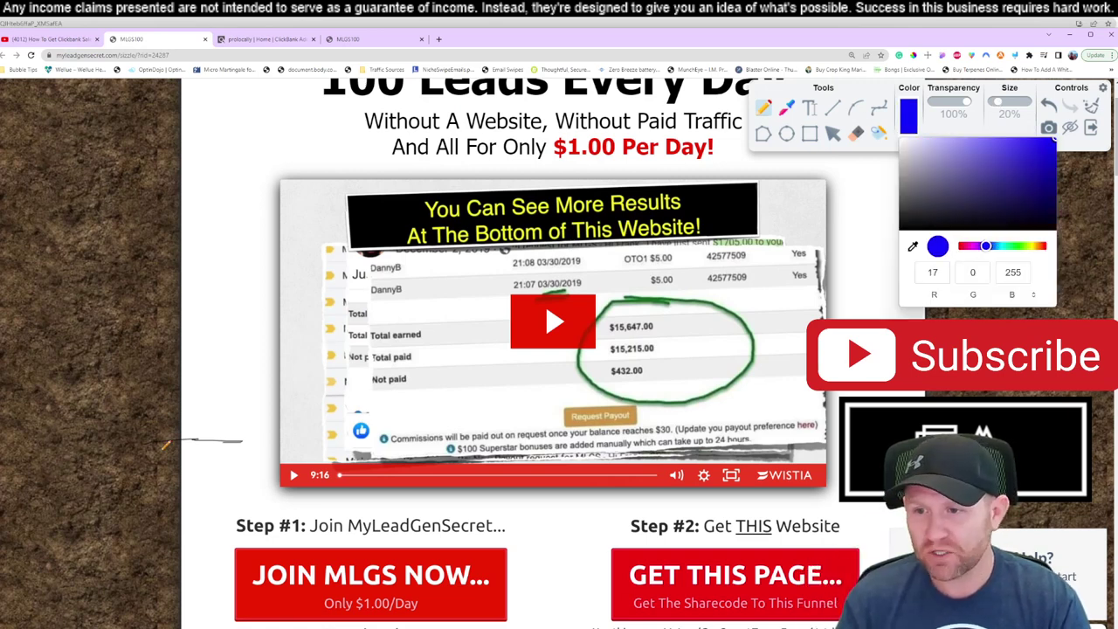
Step: Sketch a baseline with rising blue bars and the figure 40 over the sales page
{"action": "left_click_drag", "start_coordinate": [251, 441], "coordinate": [132, 443]}
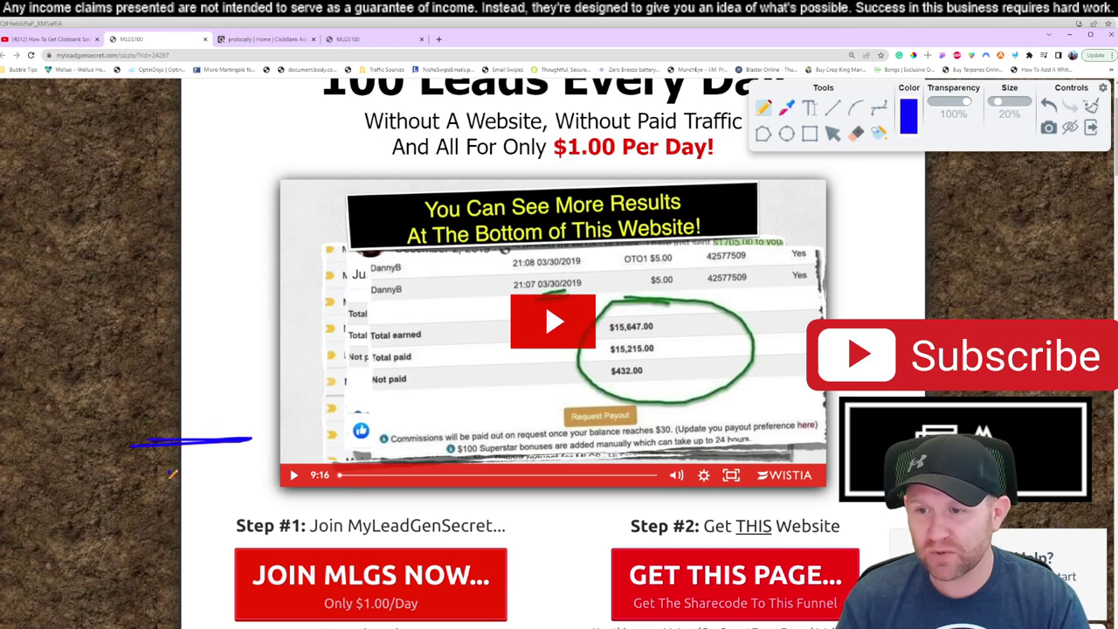
{"action": "left_click_drag", "start_coordinate": [173, 475], "coordinate": [191, 483]}
{"action": "left_click_drag", "start_coordinate": [196, 439], "coordinate": [198, 407]}
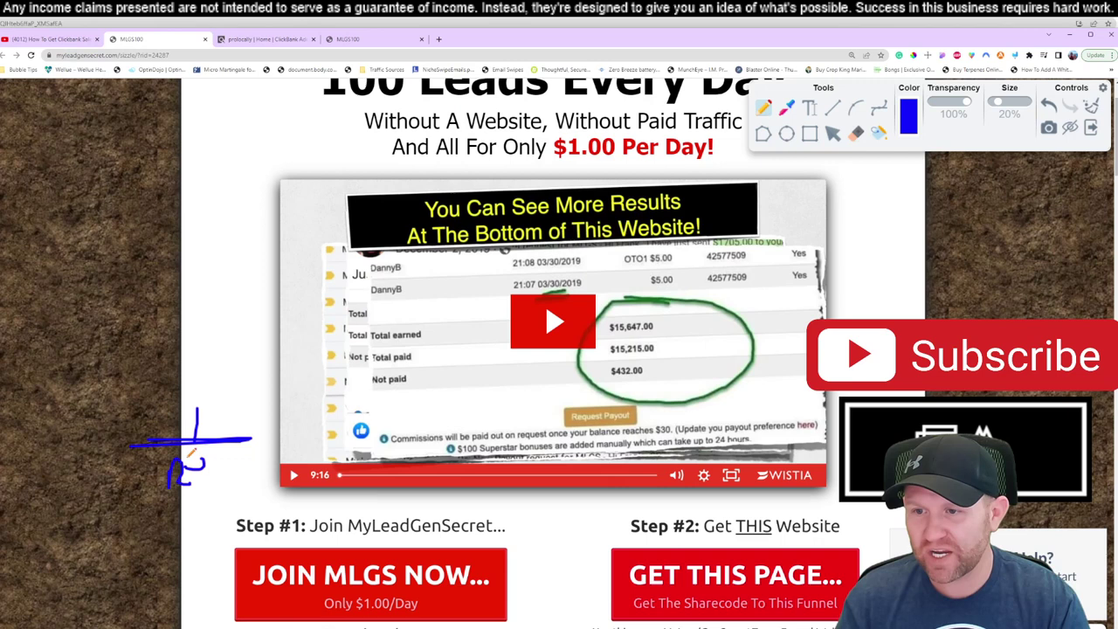
{"action": "mouse_move", "coordinate": [203, 449]}
{"action": "left_mouse_down"}
{"action": "mouse_move", "coordinate": [275, 468]}
{"action": "mouse_move", "coordinate": [304, 451]}
{"action": "left_mouse_up"}
{"action": "left_click_drag", "start_coordinate": [386, 458], "coordinate": [407, 449]}
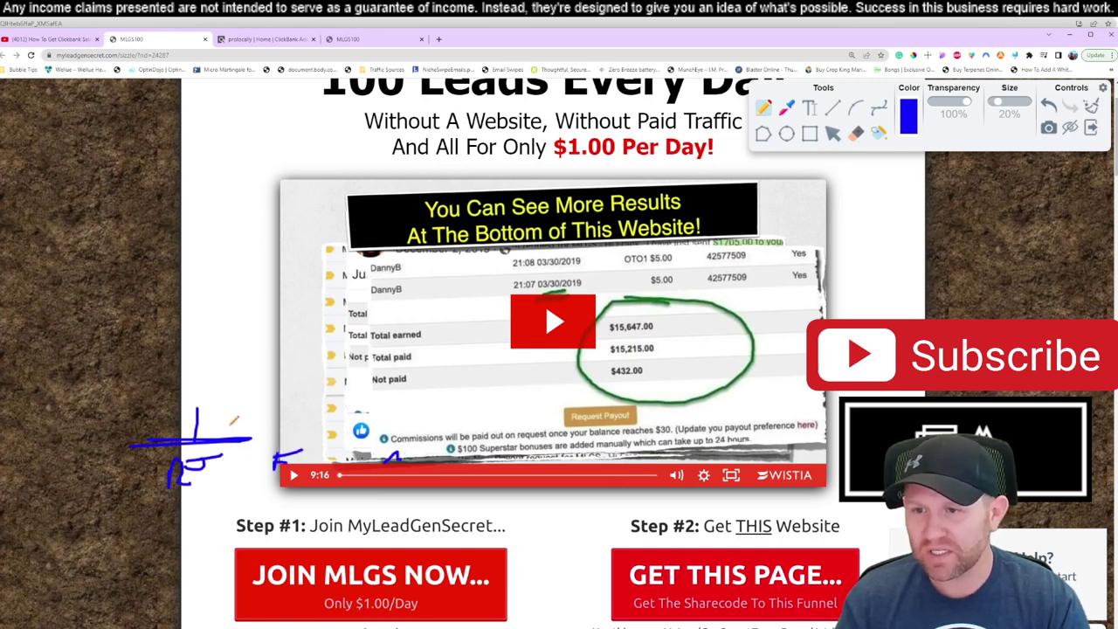
{"action": "mouse_move", "coordinate": [198, 409]}
{"action": "left_mouse_down"}
{"action": "mouse_move", "coordinate": [238, 435]}
{"action": "mouse_move", "coordinate": [216, 417]}
{"action": "mouse_move", "coordinate": [229, 419]}
{"action": "mouse_move", "coordinate": [185, 472]}
{"action": "mouse_move", "coordinate": [231, 460]}
{"action": "left_mouse_up"}
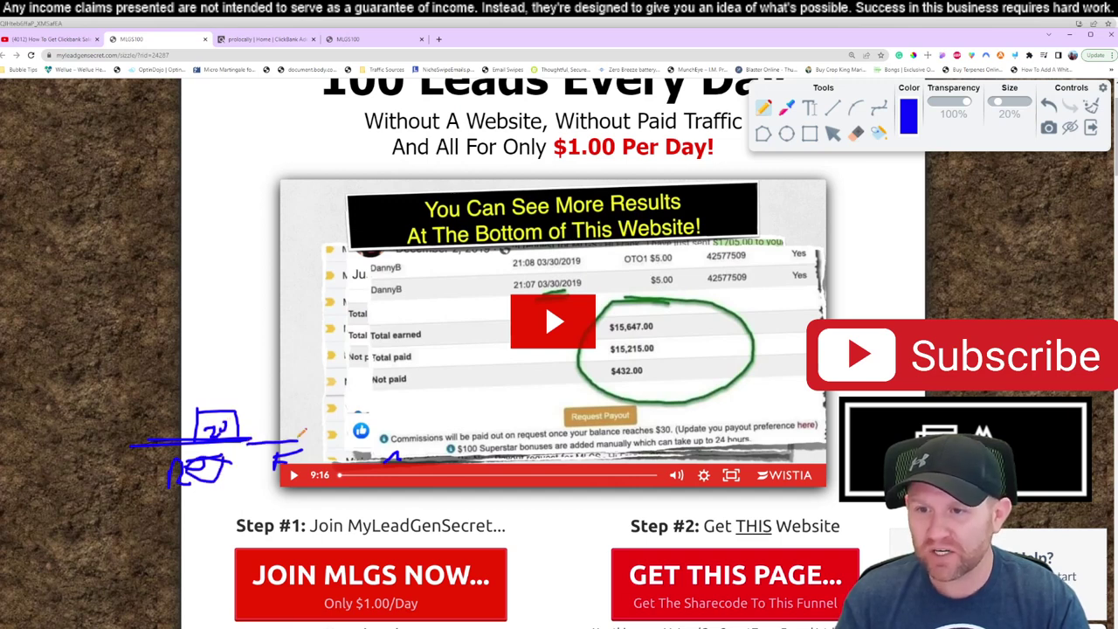
{"action": "mouse_move", "coordinate": [256, 442]}
{"action": "left_mouse_down"}
{"action": "mouse_move", "coordinate": [256, 398]}
{"action": "mouse_move", "coordinate": [315, 428]}
{"action": "left_mouse_up"}
{"action": "mouse_move", "coordinate": [268, 400]}
{"action": "left_mouse_down"}
{"action": "mouse_move", "coordinate": [290, 391]}
{"action": "mouse_move", "coordinate": [298, 403]}
{"action": "mouse_move", "coordinate": [330, 280]}
{"action": "mouse_move", "coordinate": [405, 385]}
{"action": "mouse_move", "coordinate": [408, 418]}
{"action": "left_mouse_up"}
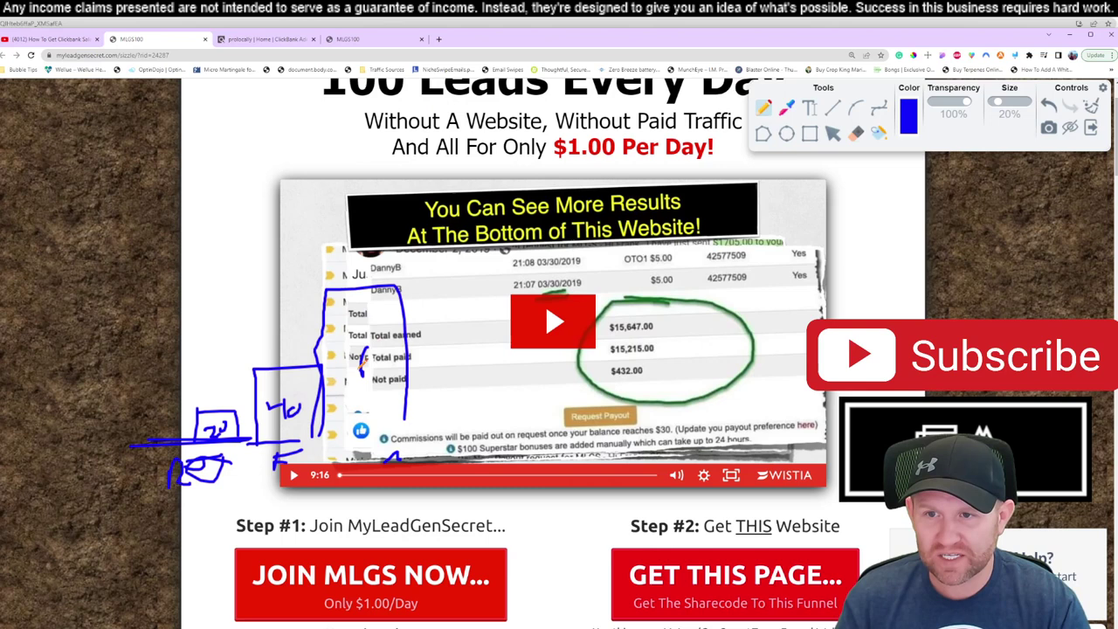
{"action": "left_click_drag", "start_coordinate": [383, 360], "coordinate": [381, 356]}
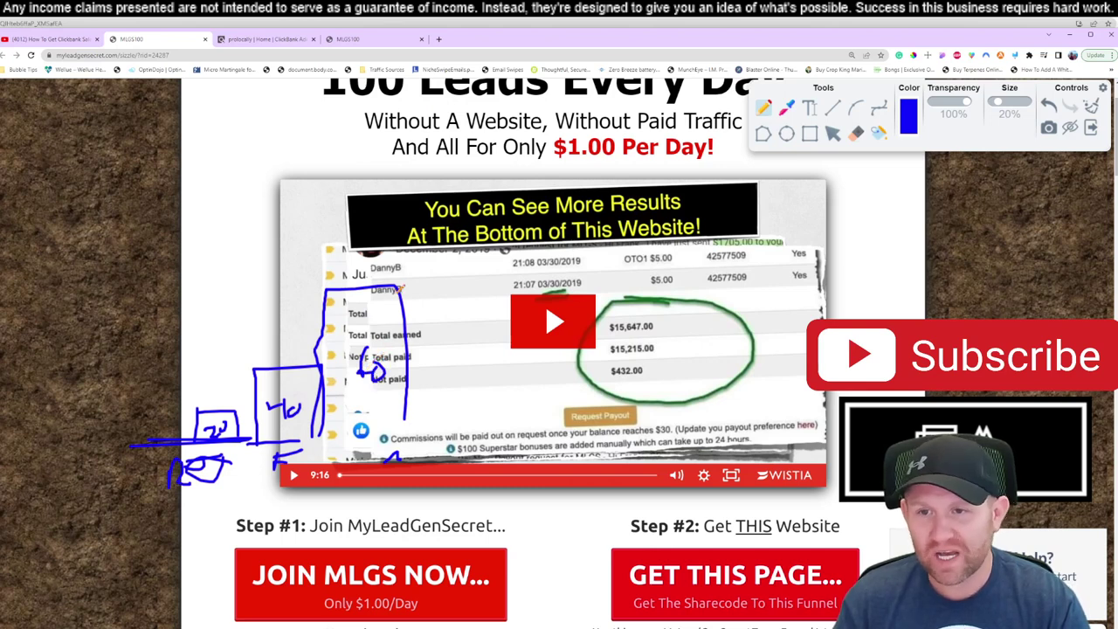
Step: Write the lead figures 100, 1,200, 500 and 1000 above the earnings table and title banner
{"action": "mouse_move", "coordinate": [455, 281]}
{"action": "left_mouse_down"}
{"action": "mouse_move", "coordinate": [454, 297]}
{"action": "mouse_move", "coordinate": [475, 269]}
{"action": "mouse_move", "coordinate": [499, 269]}
{"action": "left_mouse_up"}
{"action": "left_click_drag", "start_coordinate": [490, 322], "coordinate": [497, 358]}
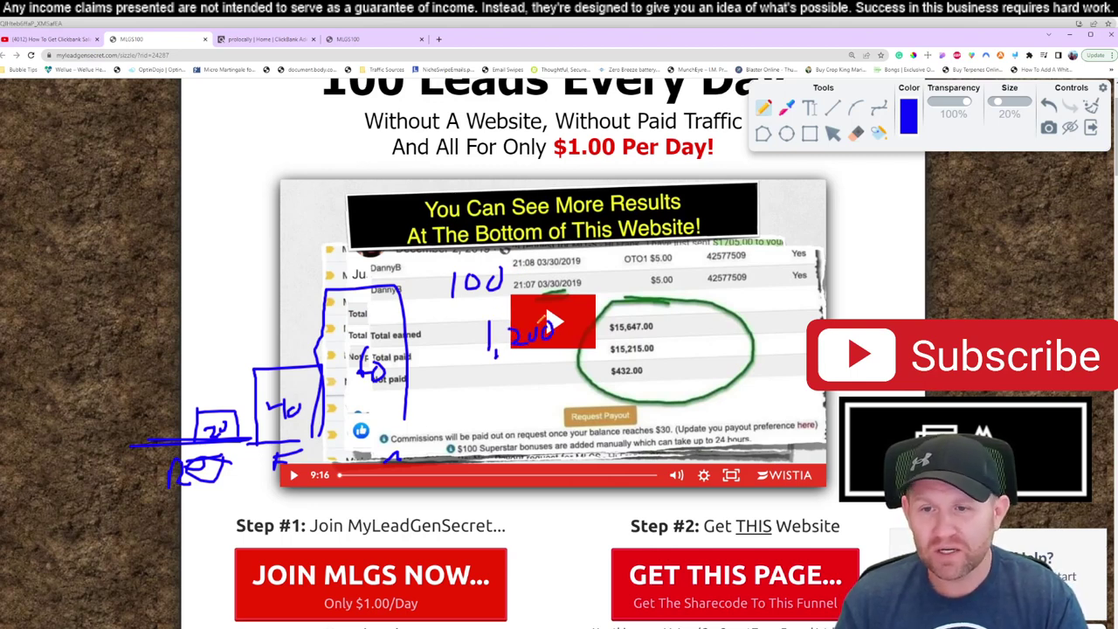
{"action": "left_click_drag", "start_coordinate": [443, 322], "coordinate": [493, 306]}
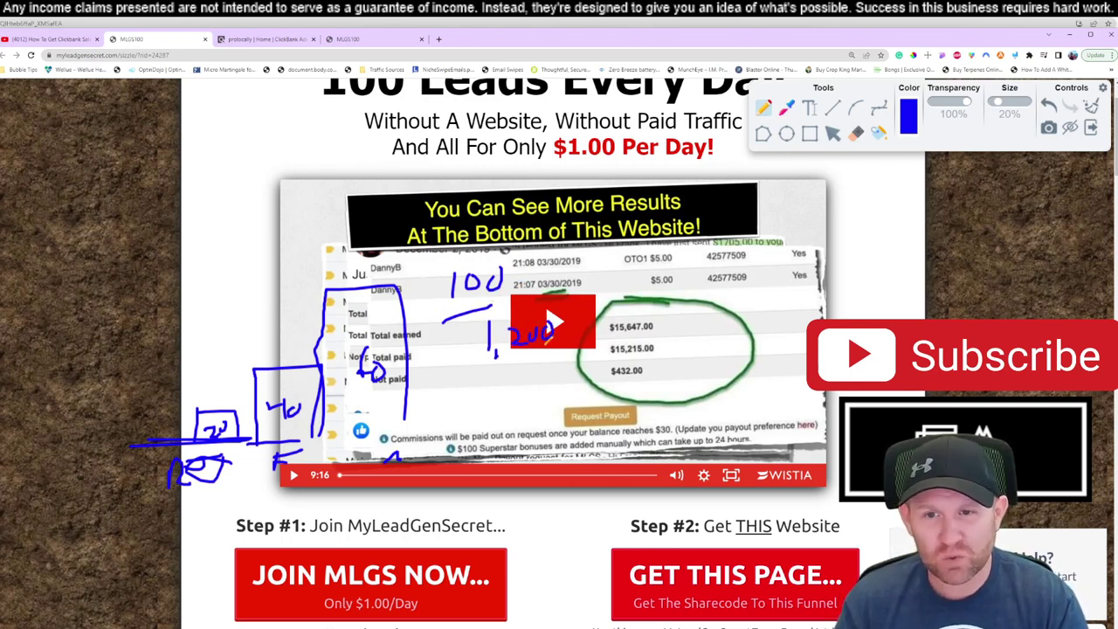
{"action": "left_click_drag", "start_coordinate": [280, 196], "coordinate": [332, 190]}
{"action": "mouse_move", "coordinate": [479, 204]}
{"action": "left_mouse_down"}
{"action": "mouse_move", "coordinate": [486, 219]}
{"action": "mouse_move", "coordinate": [537, 235]}
{"action": "left_mouse_up"}
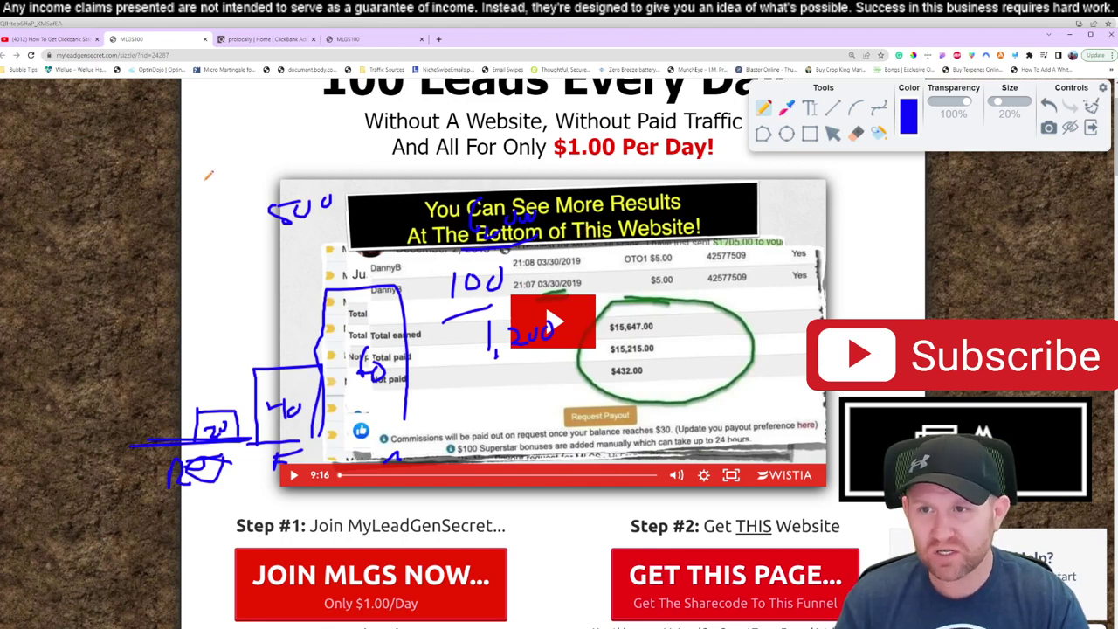
{"action": "mouse_move", "coordinate": [214, 138]}
{"action": "left_mouse_down"}
{"action": "mouse_move", "coordinate": [213, 164]}
{"action": "mouse_move", "coordinate": [237, 139]}
{"action": "left_mouse_up"}
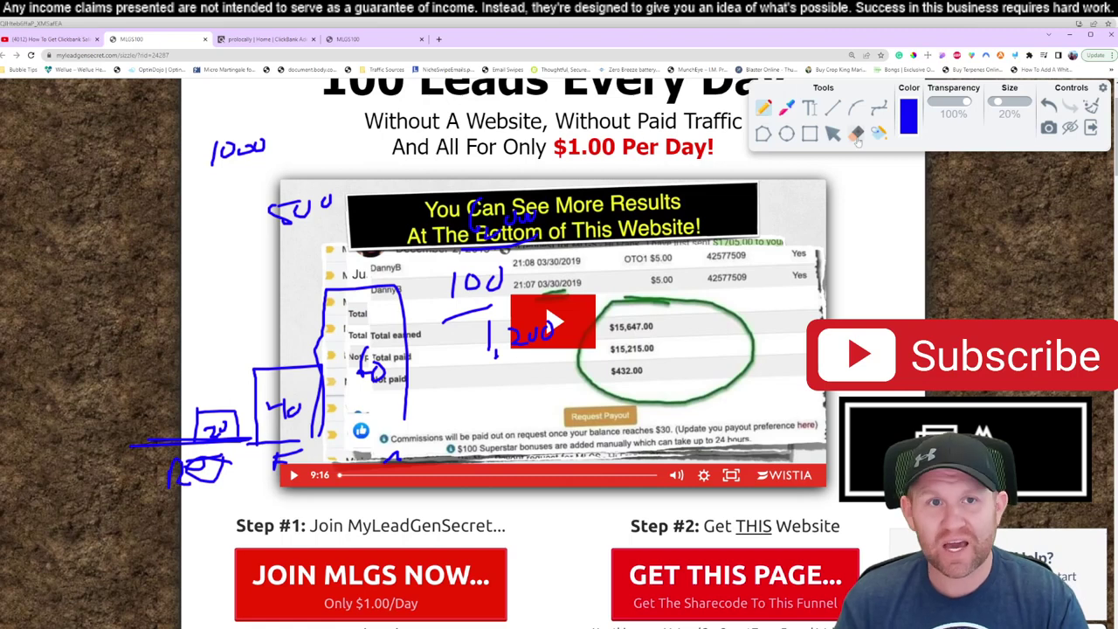
Step: Erase the sketches, load myleadgensecret.com and close the old MLGS100 tab
{"action": "left_click", "coordinate": [1092, 106]}
{"action": "left_click", "coordinate": [1091, 128]}
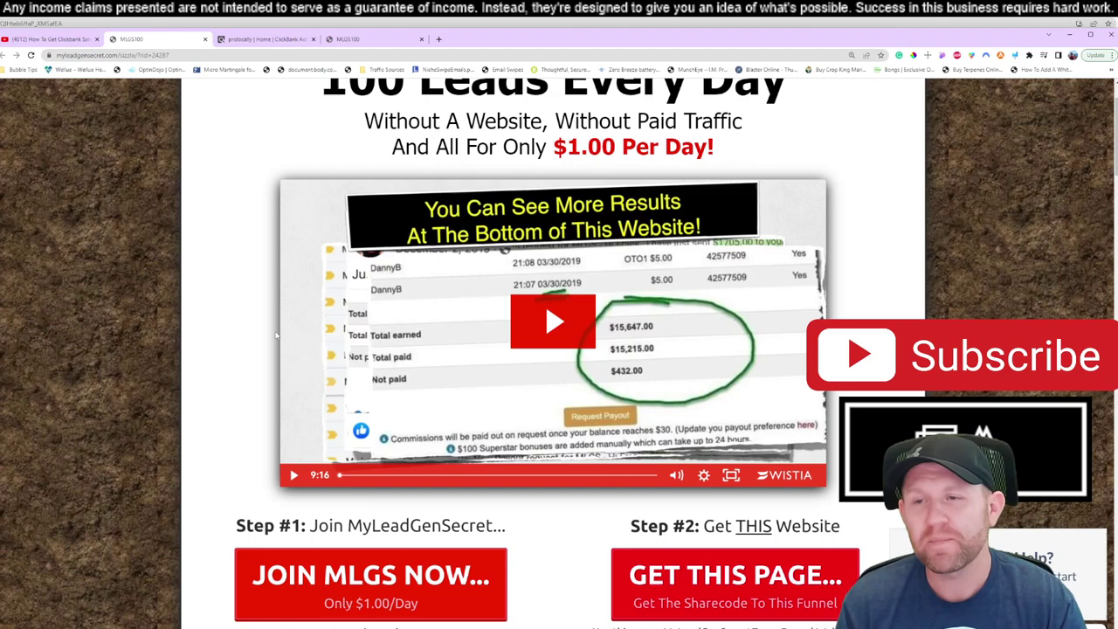
{"action": "left_click", "coordinate": [35, 39]}
{"action": "left_click", "coordinate": [188, 42]}
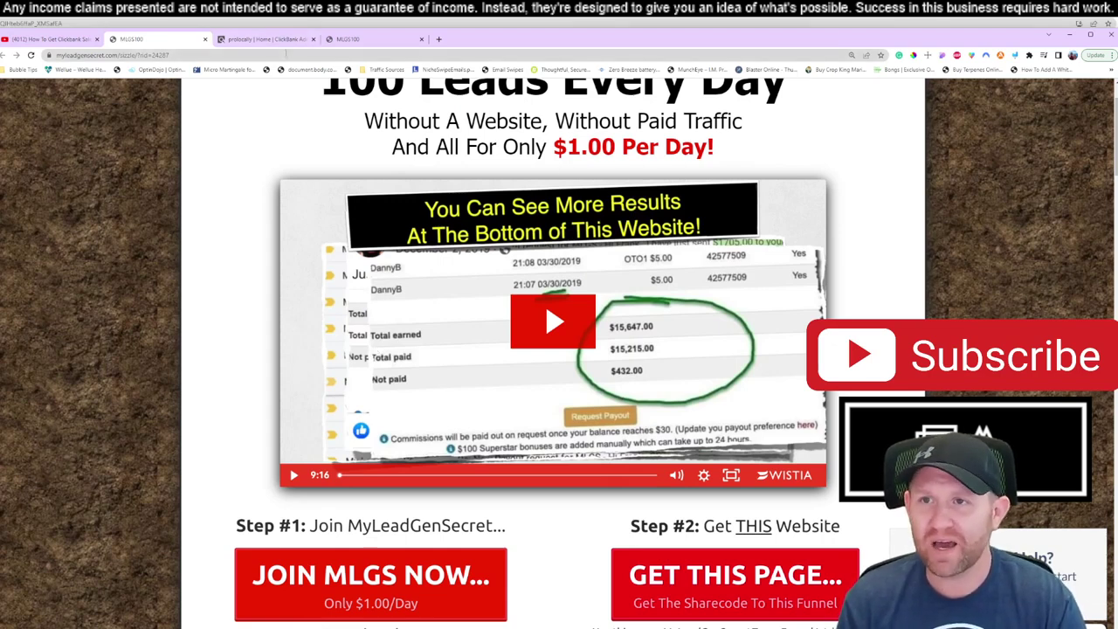
{"action": "left_click", "coordinate": [287, 54]}
{"action": "type", "text": "myleadgensecret.com"}
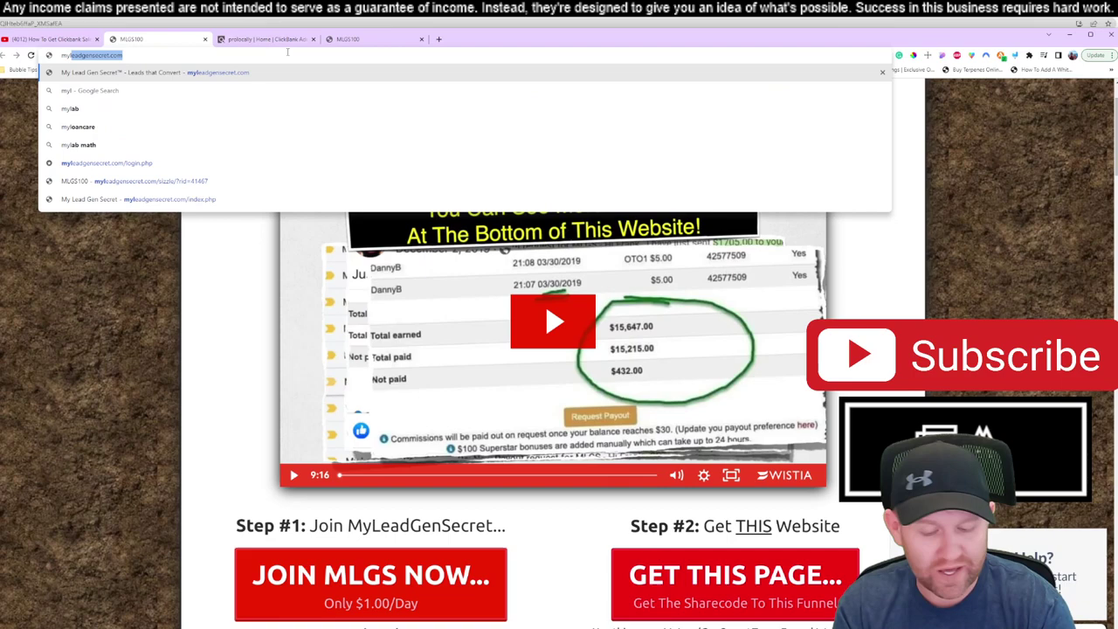
{"action": "key", "text": "Return"}
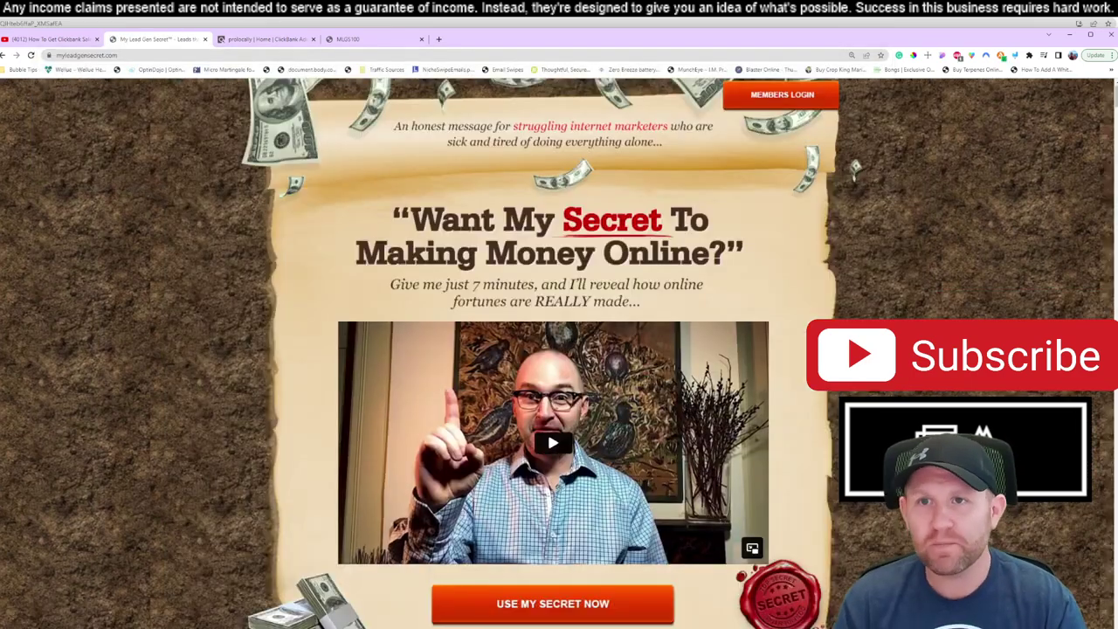
{"action": "left_click", "coordinate": [421, 39]}
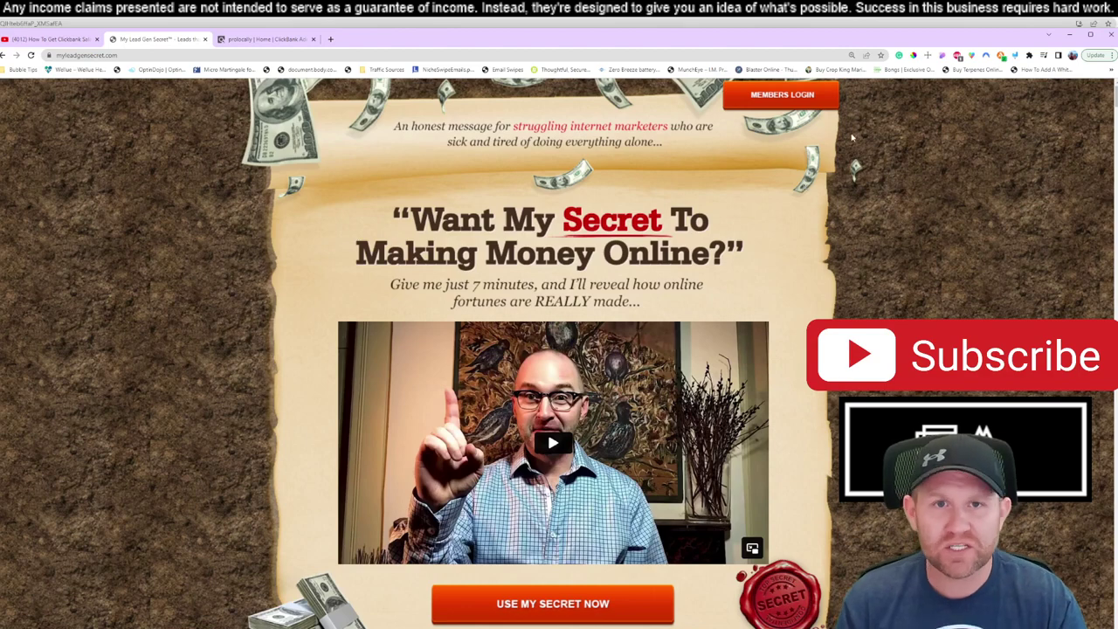
Step: Log in to the MyLeadGenSecret members area with the saved credentials
{"action": "left_click", "coordinate": [782, 94]}
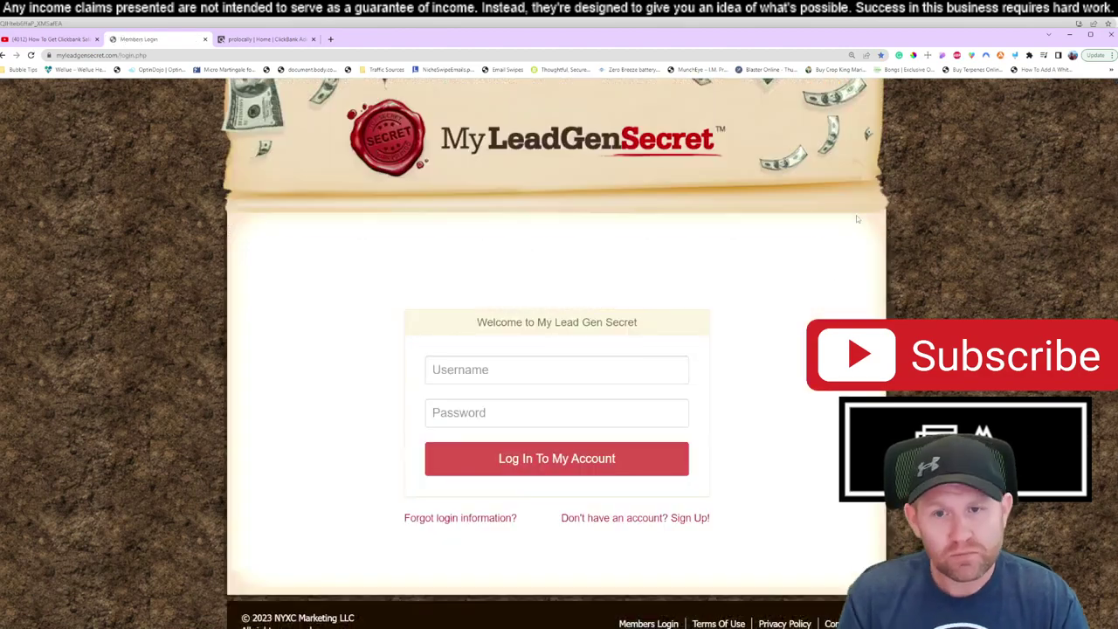
{"action": "left_click", "coordinate": [535, 371]}
{"action": "left_click", "coordinate": [515, 530]}
{"action": "left_click", "coordinate": [524, 458]}
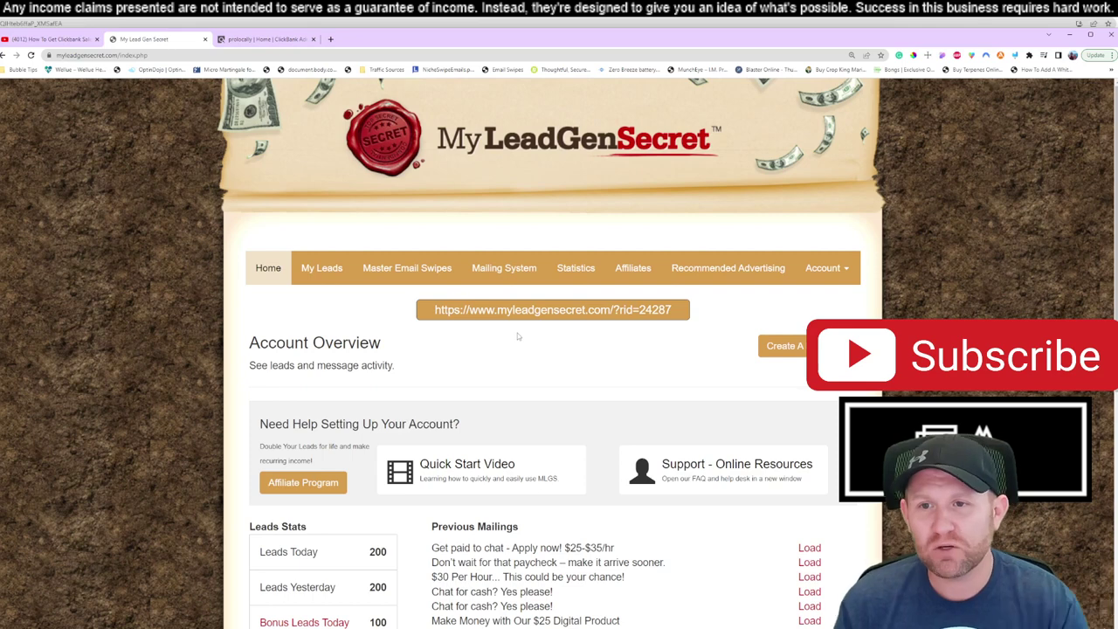
Step: Circle the email swipes section on the Account Overview and write $30 beside it
{"action": "left_click", "coordinate": [1015, 55]}
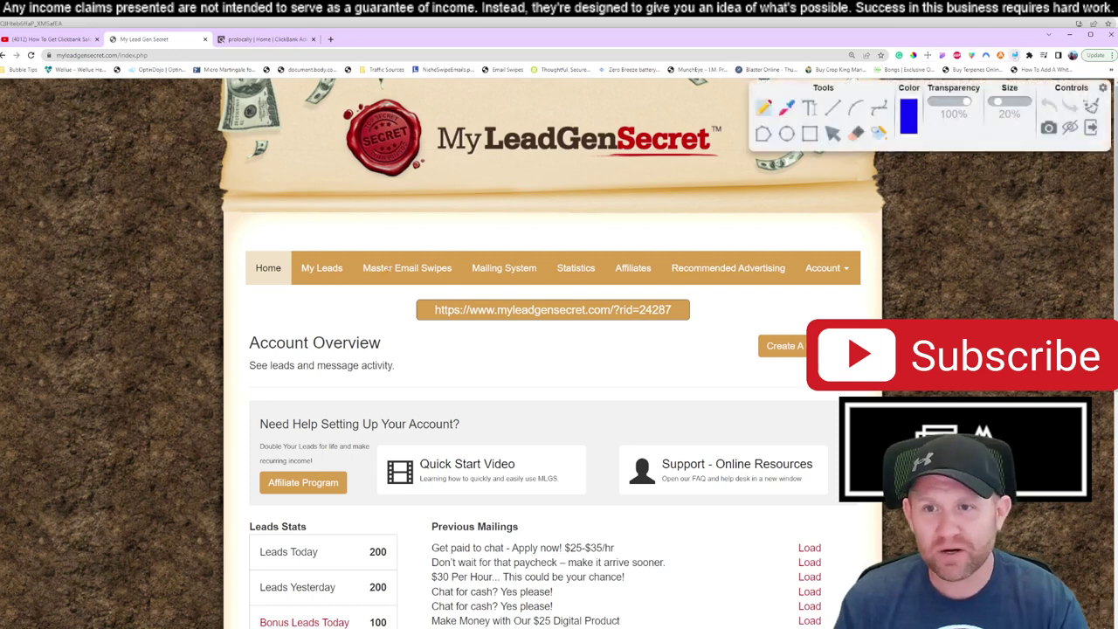
{"action": "left_click_drag", "start_coordinate": [374, 288], "coordinate": [353, 282]}
{"action": "mouse_move", "coordinate": [398, 209]}
{"action": "left_mouse_down"}
{"action": "mouse_move", "coordinate": [376, 223]}
{"action": "mouse_move", "coordinate": [390, 199]}
{"action": "mouse_move", "coordinate": [393, 225]}
{"action": "left_mouse_up"}
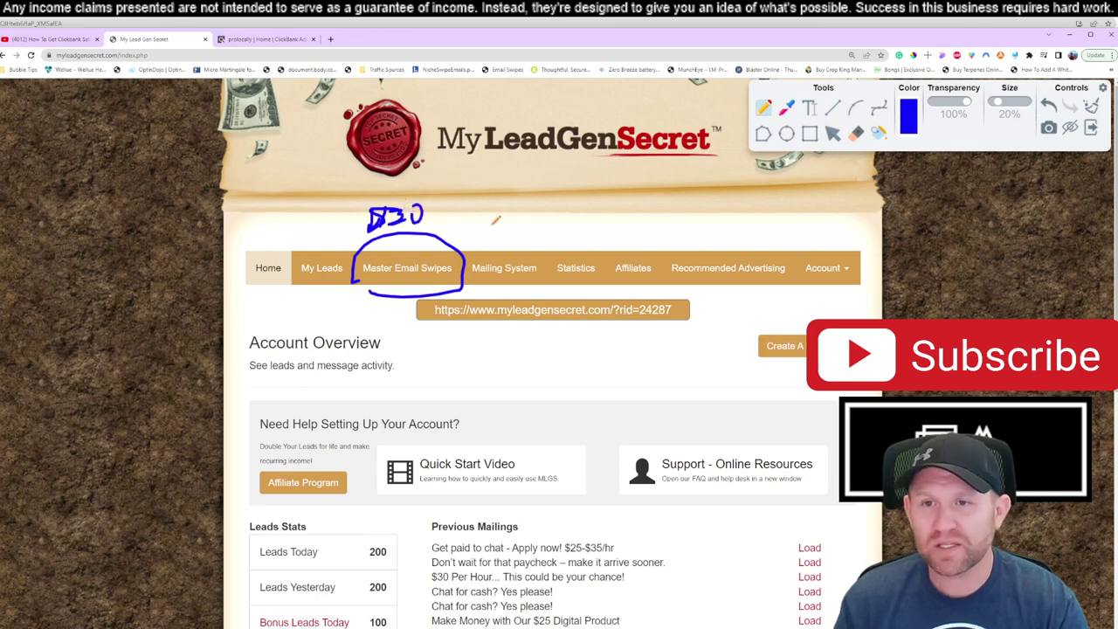
{"action": "mouse_move", "coordinate": [479, 171]}
{"action": "left_mouse_down"}
{"action": "mouse_move", "coordinate": [479, 224]}
{"action": "mouse_move", "coordinate": [542, 194]}
{"action": "mouse_move", "coordinate": [625, 181]}
{"action": "mouse_move", "coordinate": [621, 194]}
{"action": "left_mouse_up"}
Step: Write 'Do Not Buy' with an arrow pointing to the $30 note
{"action": "mouse_move", "coordinate": [652, 178]}
{"action": "left_mouse_down"}
{"action": "mouse_move", "coordinate": [654, 215]}
{"action": "mouse_move", "coordinate": [671, 200]}
{"action": "left_mouse_up"}
{"action": "mouse_move", "coordinate": [540, 234]}
{"action": "left_mouse_down"}
{"action": "mouse_move", "coordinate": [536, 259]}
{"action": "mouse_move", "coordinate": [566, 256]}
{"action": "left_mouse_up"}
{"action": "mouse_move", "coordinate": [572, 254]}
{"action": "left_mouse_down"}
{"action": "mouse_move", "coordinate": [585, 239]}
{"action": "mouse_move", "coordinate": [598, 262]}
{"action": "mouse_move", "coordinate": [583, 264]}
{"action": "left_mouse_up"}
{"action": "mouse_move", "coordinate": [451, 219]}
{"action": "left_mouse_down"}
{"action": "mouse_move", "coordinate": [449, 151]}
{"action": "mouse_move", "coordinate": [460, 165]}
{"action": "left_mouse_up"}
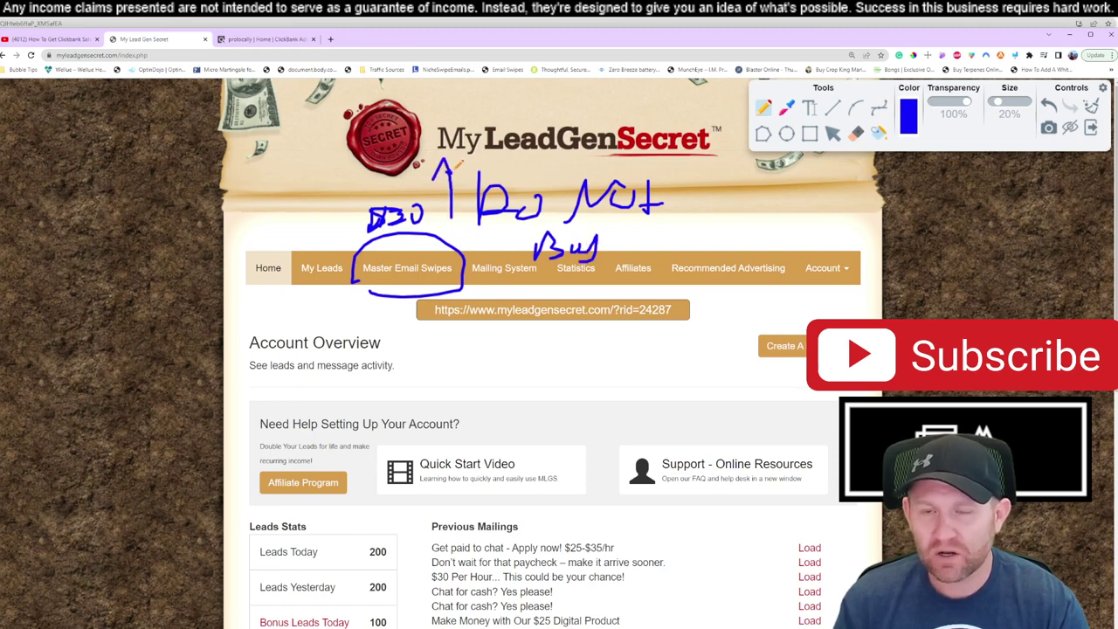
Step: Scribble over the swipes section, then clear all ink and close the annotation tools
{"action": "mouse_move", "coordinate": [384, 248]}
{"action": "left_mouse_down"}
{"action": "mouse_move", "coordinate": [476, 256]}
{"action": "mouse_move", "coordinate": [346, 270]}
{"action": "mouse_move", "coordinate": [463, 247]}
{"action": "mouse_move", "coordinate": [416, 245]}
{"action": "left_mouse_up"}
{"action": "left_click_drag", "start_coordinate": [407, 194], "coordinate": [411, 225]}
{"action": "mouse_move", "coordinate": [411, 252]}
{"action": "left_mouse_down"}
{"action": "mouse_move", "coordinate": [497, 229]}
{"action": "mouse_move", "coordinate": [385, 262]}
{"action": "left_mouse_up"}
{"action": "left_click_drag", "start_coordinate": [453, 212], "coordinate": [733, 221]}
{"action": "left_click", "coordinate": [1080, 106]}
{"action": "left_click", "coordinate": [1092, 128]}
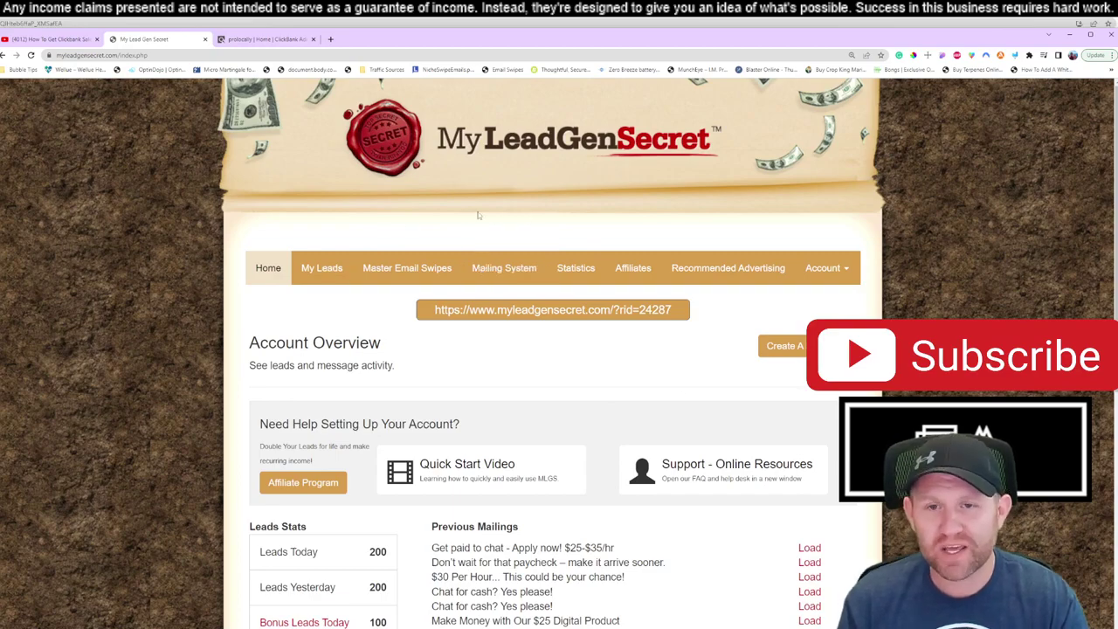
Step: Go to My Leads and browse the June 30th batch of 200 leads in the details table
{"action": "left_click", "coordinate": [332, 271]}
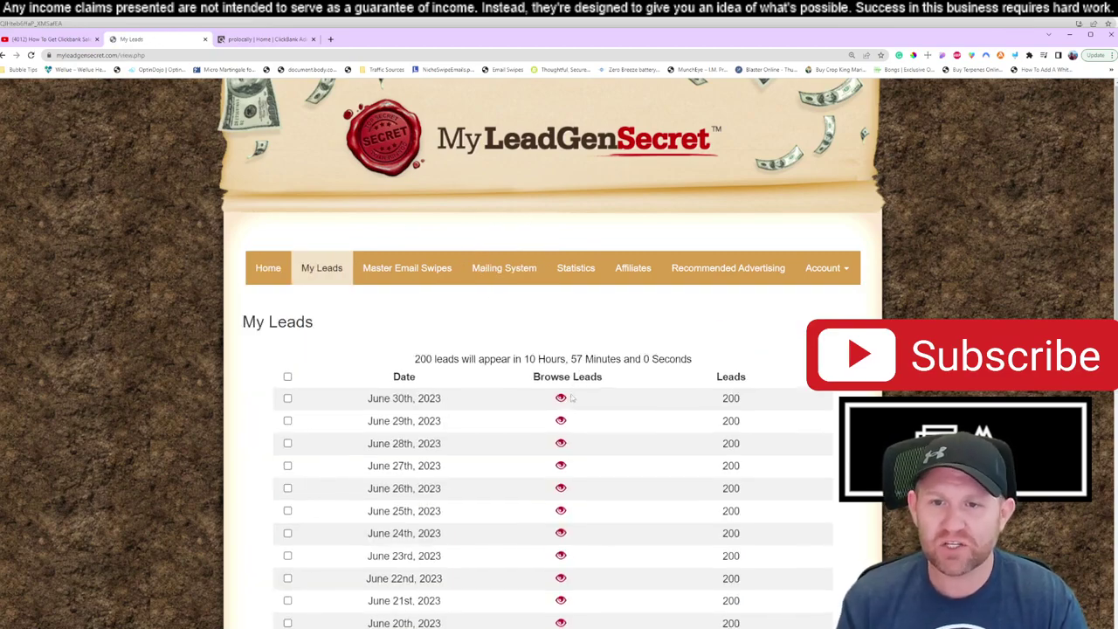
{"action": "left_click", "coordinate": [561, 397]}
{"action": "scroll", "coordinate": [329, 225], "scroll_direction": "down", "scroll_amount": 3}
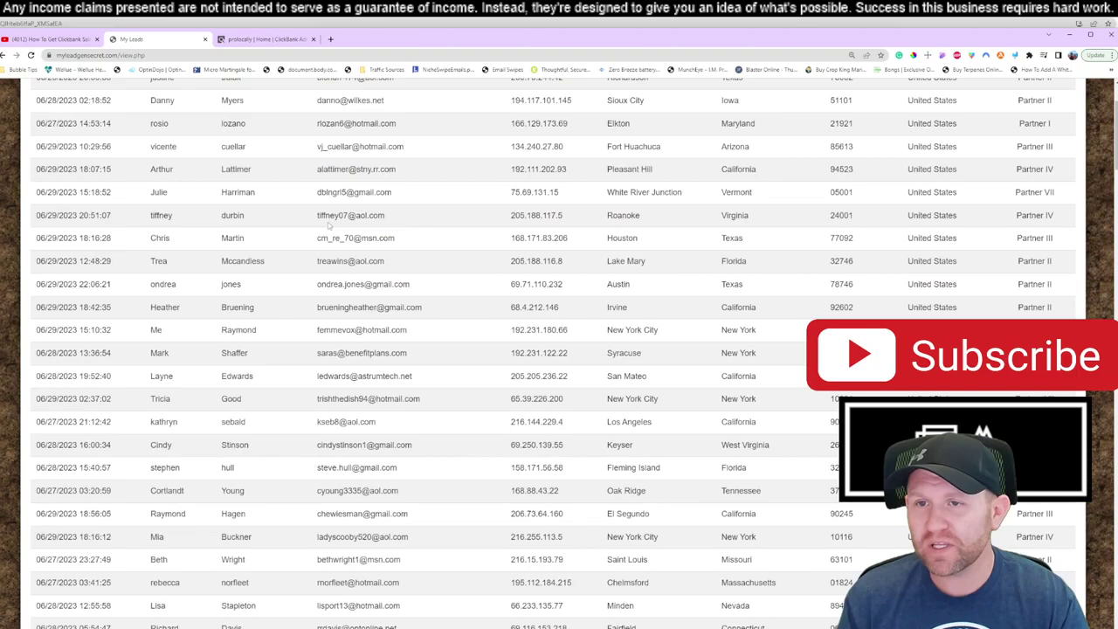
{"action": "scroll", "coordinate": [328, 226], "scroll_direction": "down", "scroll_amount": 5}
{"action": "scroll", "coordinate": [329, 225], "scroll_direction": "down", "scroll_amount": 5}
{"action": "scroll", "coordinate": [323, 349], "scroll_direction": "up", "scroll_amount": 10}
{"action": "scroll", "coordinate": [319, 433], "scroll_direction": "up", "scroll_amount": 5}
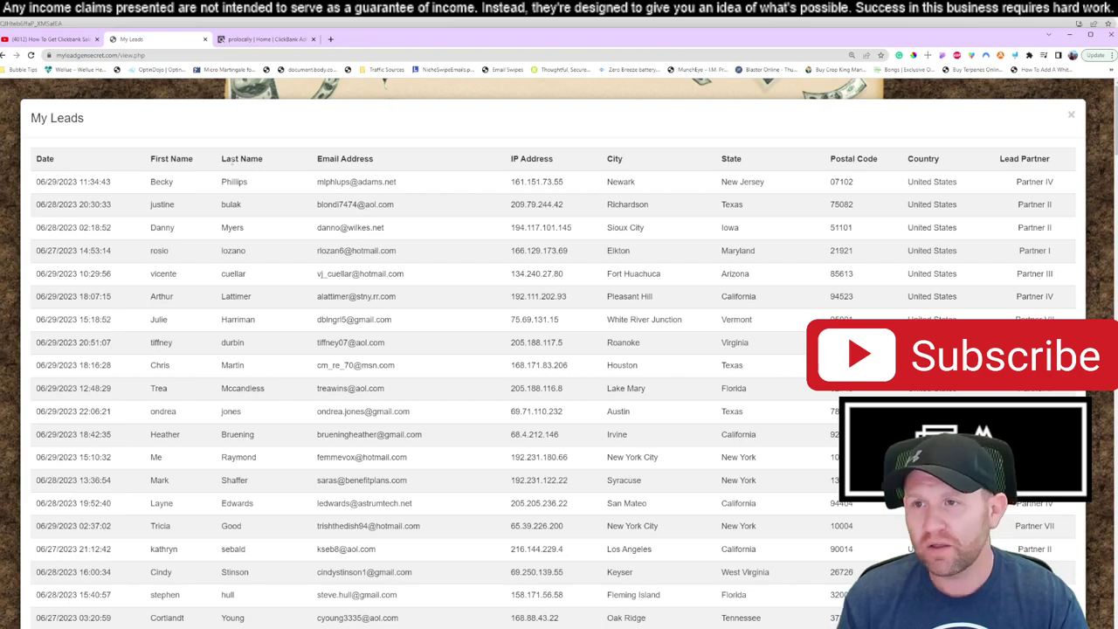
{"action": "left_click", "coordinate": [1072, 120]}
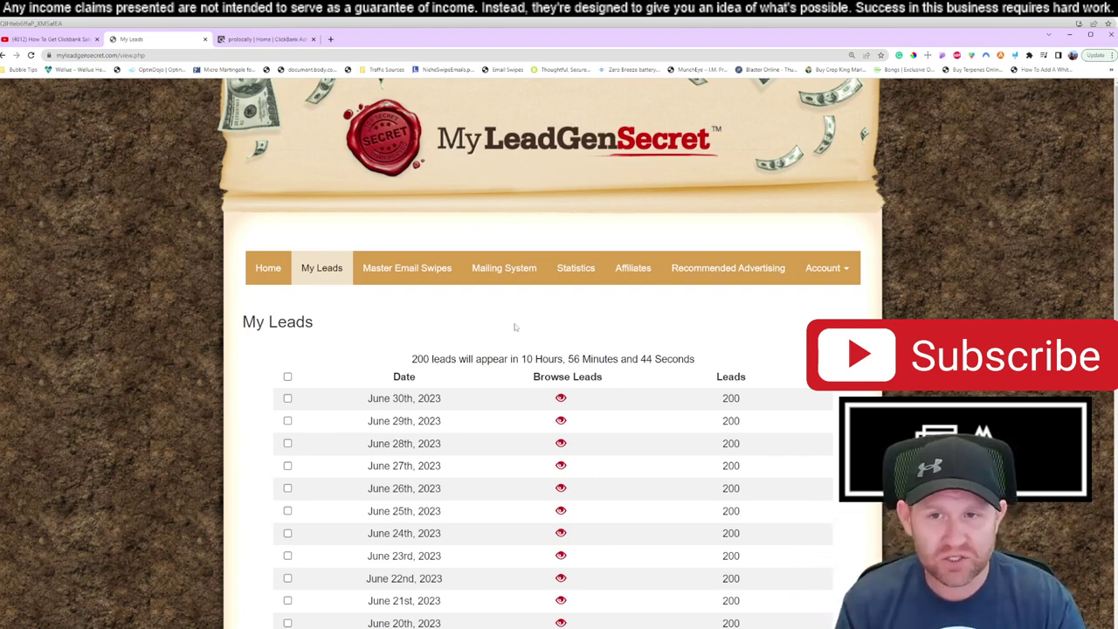
Step: In the Mailing System, Select All lead dates so 91,100 leads are chosen
{"action": "left_click", "coordinate": [499, 269]}
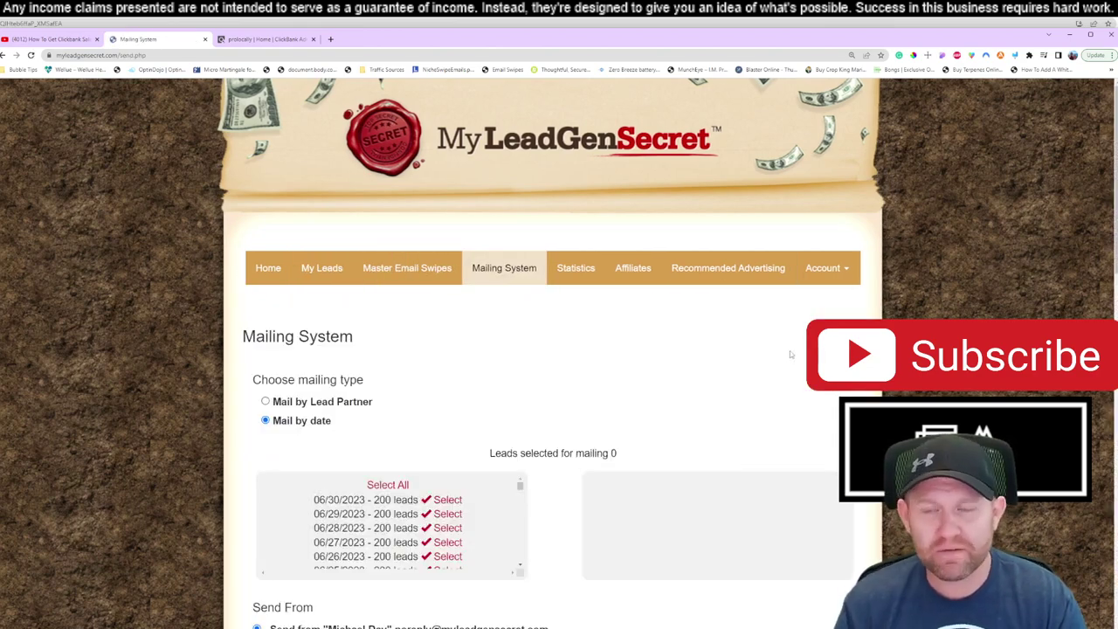
{"action": "scroll", "coordinate": [550, 389], "scroll_direction": "down", "scroll_amount": 2}
{"action": "left_click", "coordinate": [400, 305]}
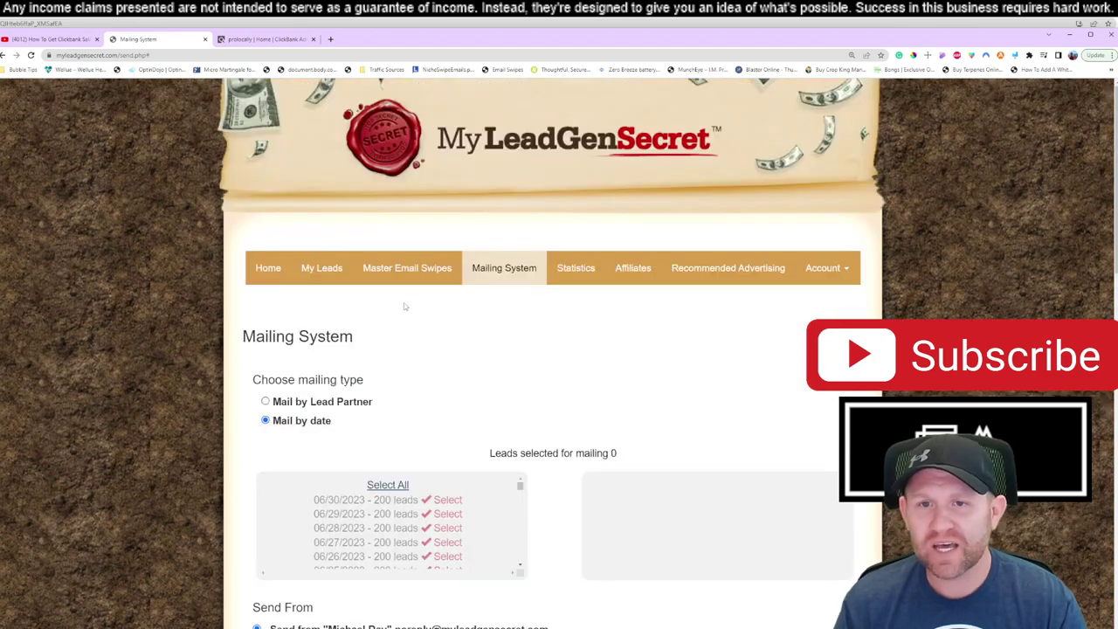
{"action": "scroll", "coordinate": [284, 219], "scroll_direction": "down", "scroll_amount": 1}
{"action": "scroll", "coordinate": [304, 273], "scroll_direction": "down", "scroll_amount": 1}
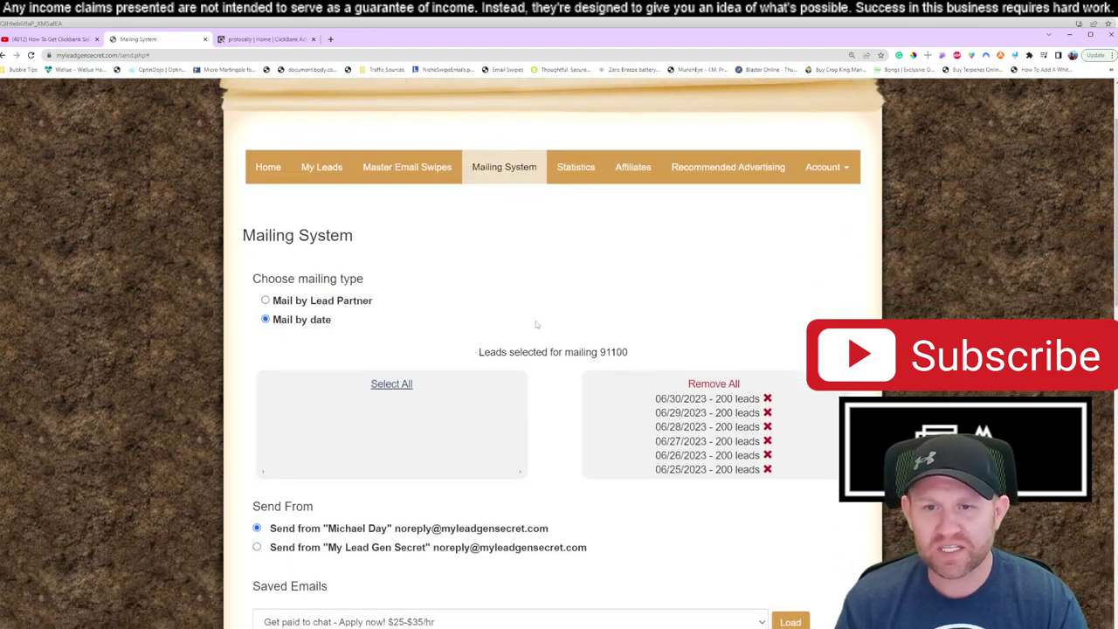
{"action": "scroll", "coordinate": [322, 337], "scroll_direction": "down", "scroll_amount": 2}
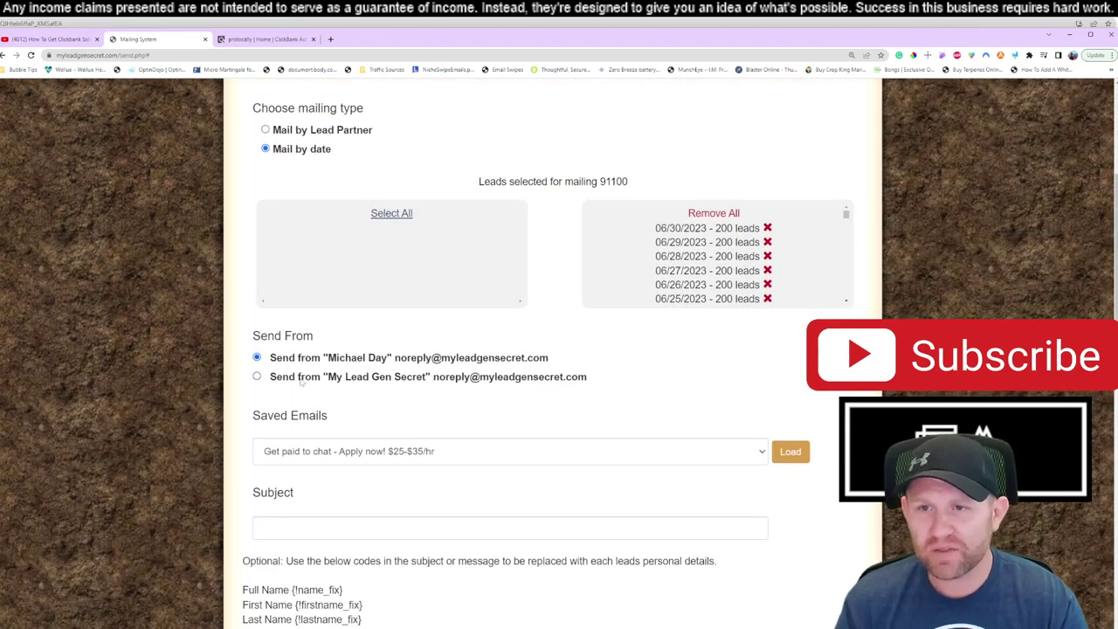
{"action": "scroll", "coordinate": [410, 280], "scroll_direction": "down", "scroll_amount": 1}
{"action": "scroll", "coordinate": [395, 127], "scroll_direction": "down", "scroll_amount": 1}
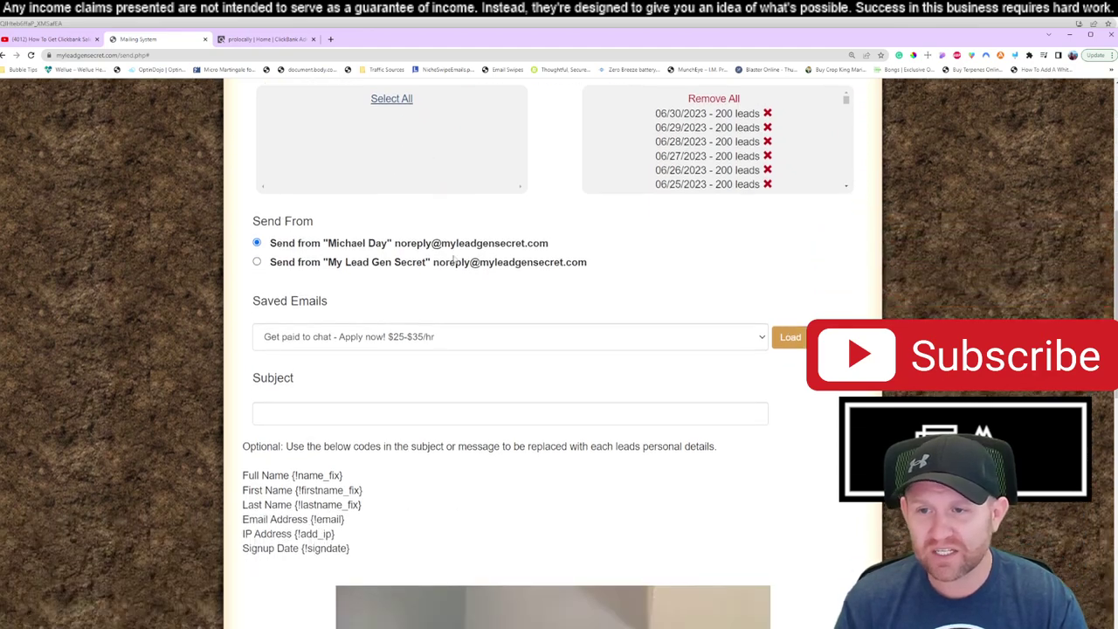
{"action": "scroll", "coordinate": [325, 296], "scroll_direction": "down", "scroll_amount": 1}
Step: Focus the email Subject field, dismiss its suggestions, then return to the ClickBank dashboard
{"action": "left_click", "coordinate": [327, 296]}
{"action": "left_click", "coordinate": [629, 360]}
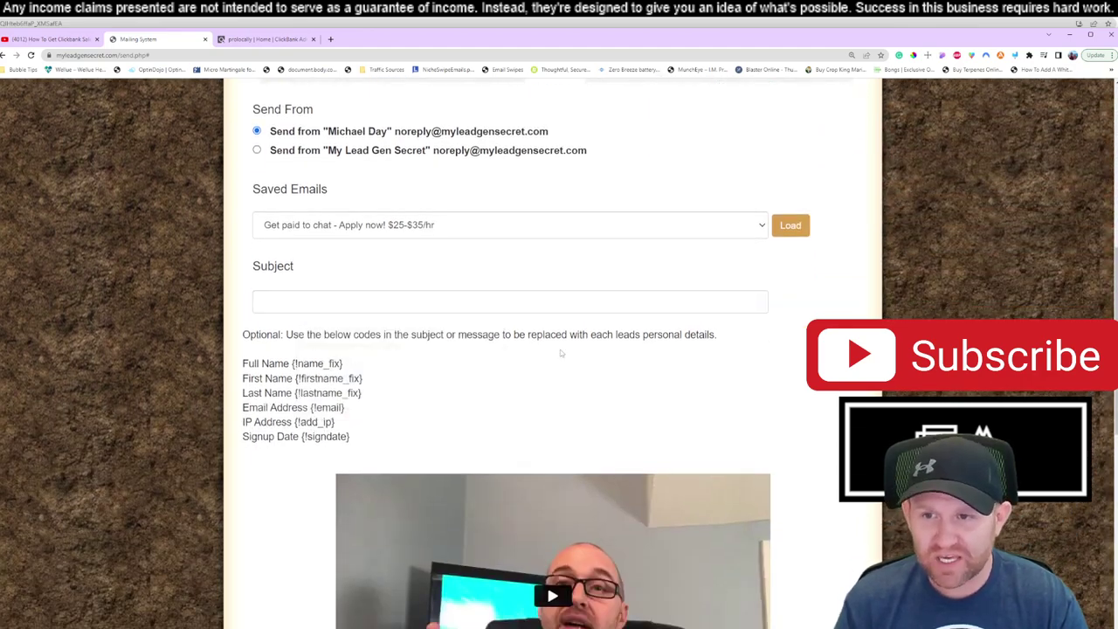
{"action": "scroll", "coordinate": [559, 359], "scroll_direction": "down", "scroll_amount": 2}
{"action": "scroll", "coordinate": [354, 547], "scroll_direction": "down", "scroll_amount": 2}
{"action": "scroll", "coordinate": [350, 533], "scroll_direction": "up", "scroll_amount": 1}
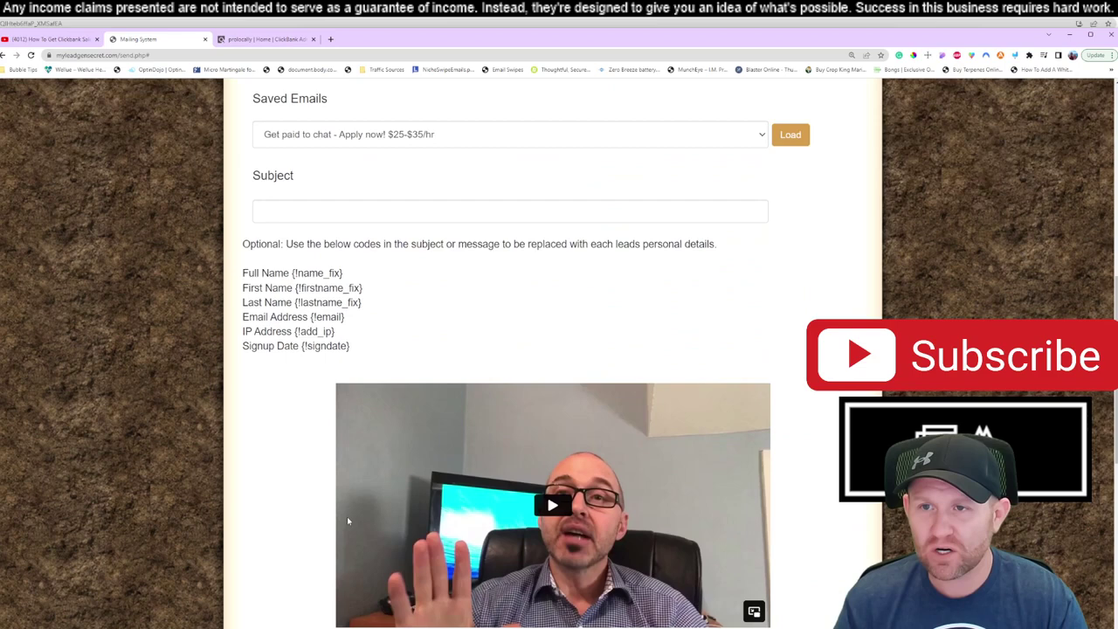
{"action": "scroll", "coordinate": [346, 517], "scroll_direction": "up", "scroll_amount": 1}
{"action": "scroll", "coordinate": [296, 130], "scroll_direction": "up", "scroll_amount": 2}
{"action": "left_click", "coordinate": [267, 39]}
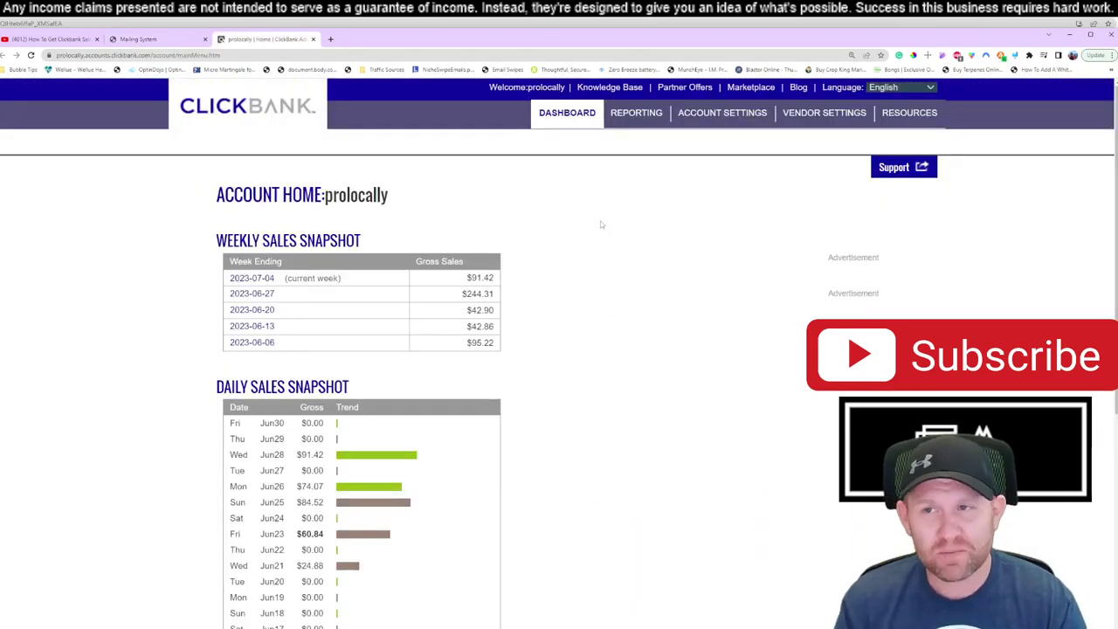
Step: Back on the ClickBank tab, reset the browser zoom to normal size
{"action": "left_click", "coordinate": [83, 39]}
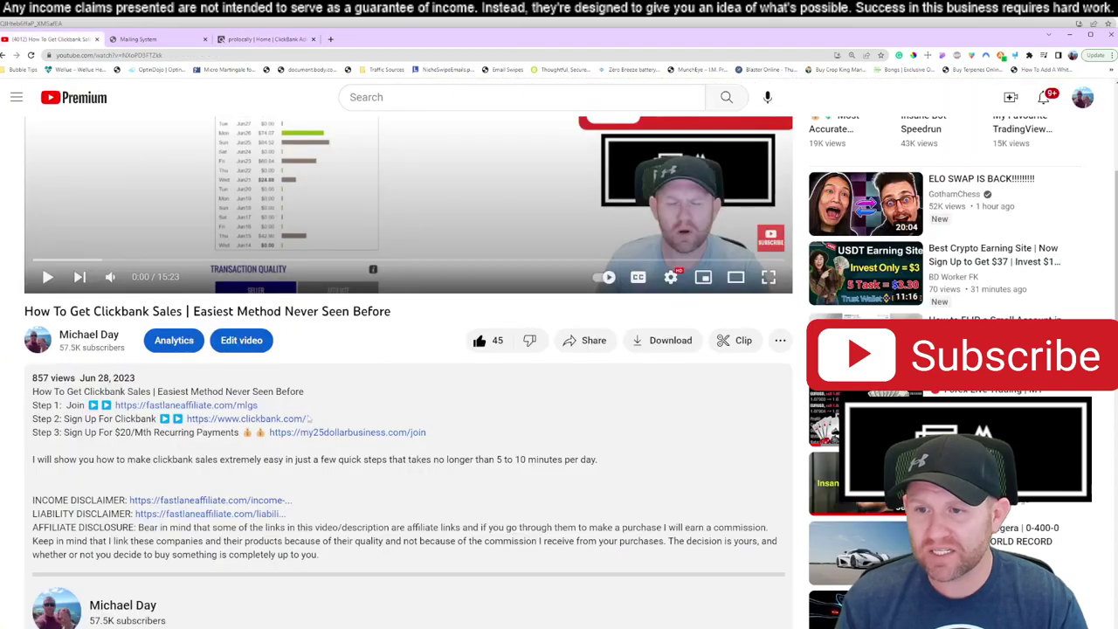
{"action": "left_click", "coordinate": [267, 39]}
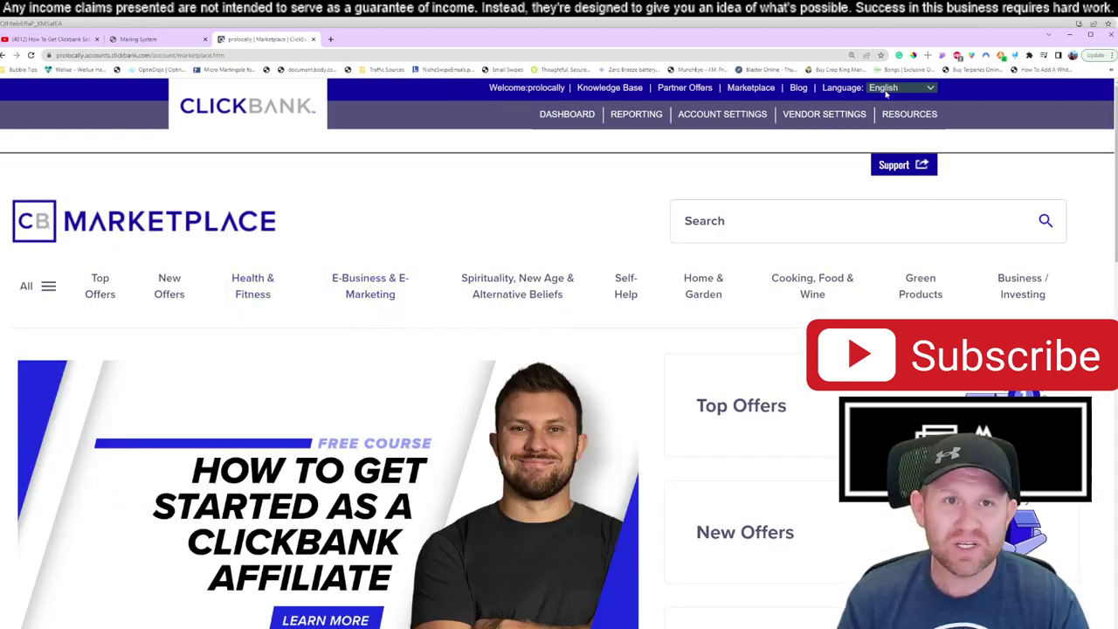
{"action": "left_click", "coordinate": [852, 56]}
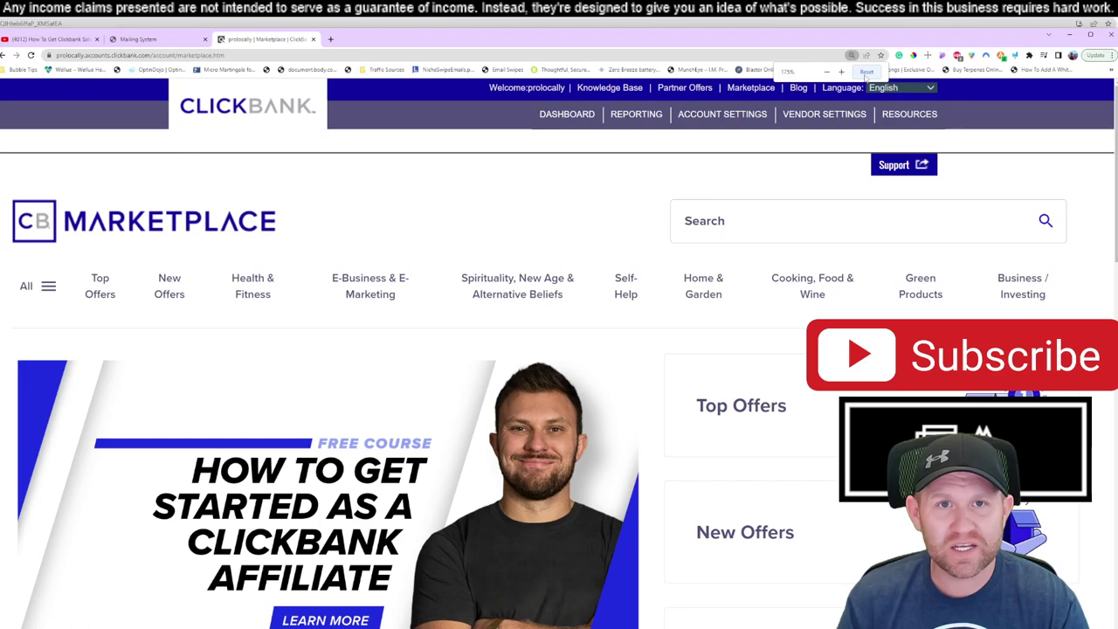
{"action": "left_click", "coordinate": [866, 73]}
Step: Bring up the E-Business & E-Marketing listings and sort them by Gravity: High-Low
{"action": "left_click", "coordinate": [443, 198]}
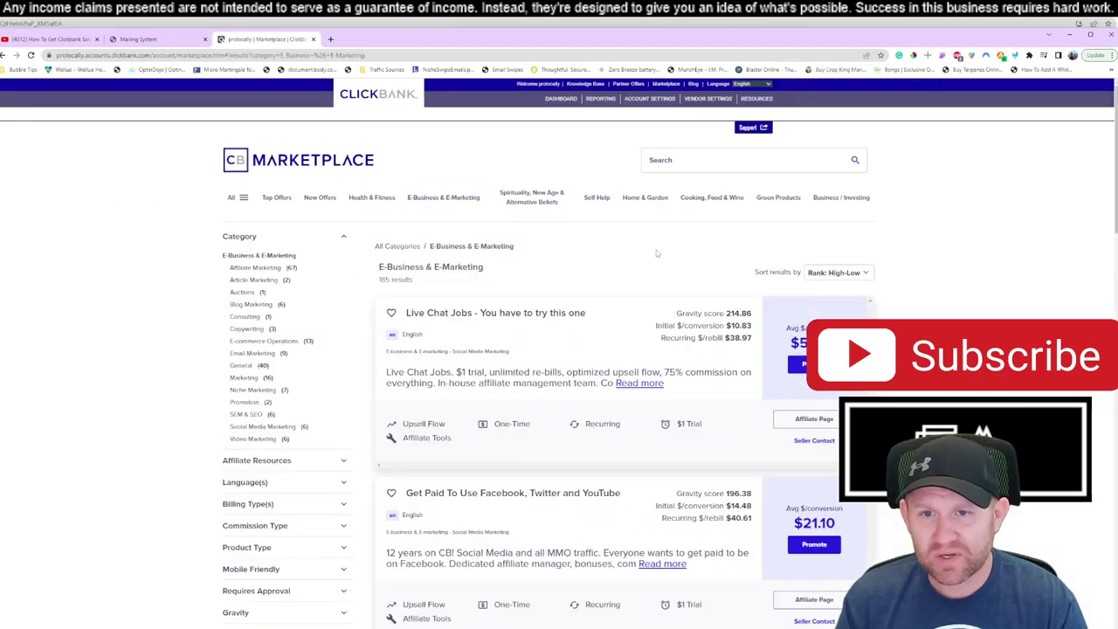
{"action": "scroll", "coordinate": [969, 269], "scroll_direction": "down", "scroll_amount": 1}
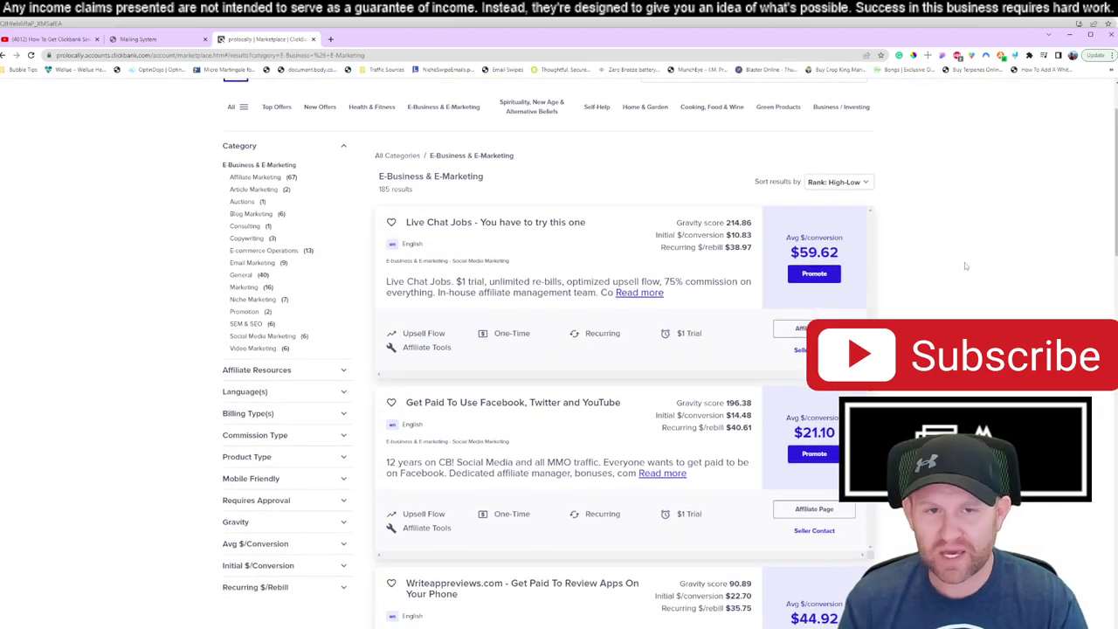
{"action": "key", "text": "ctrl+plus"}
{"action": "key", "text": "ctrl+plus"}
{"action": "key", "text": "ctrl+plus"}
{"action": "scroll", "coordinate": [978, 253], "scroll_direction": "down", "scroll_amount": 1}
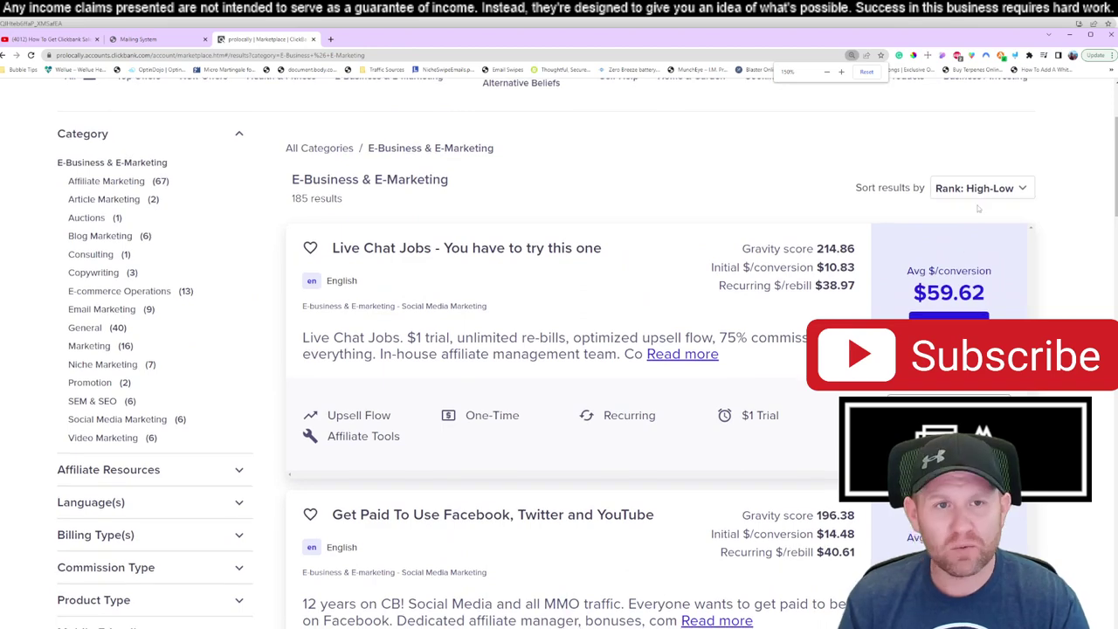
{"action": "left_click", "coordinate": [1003, 191]}
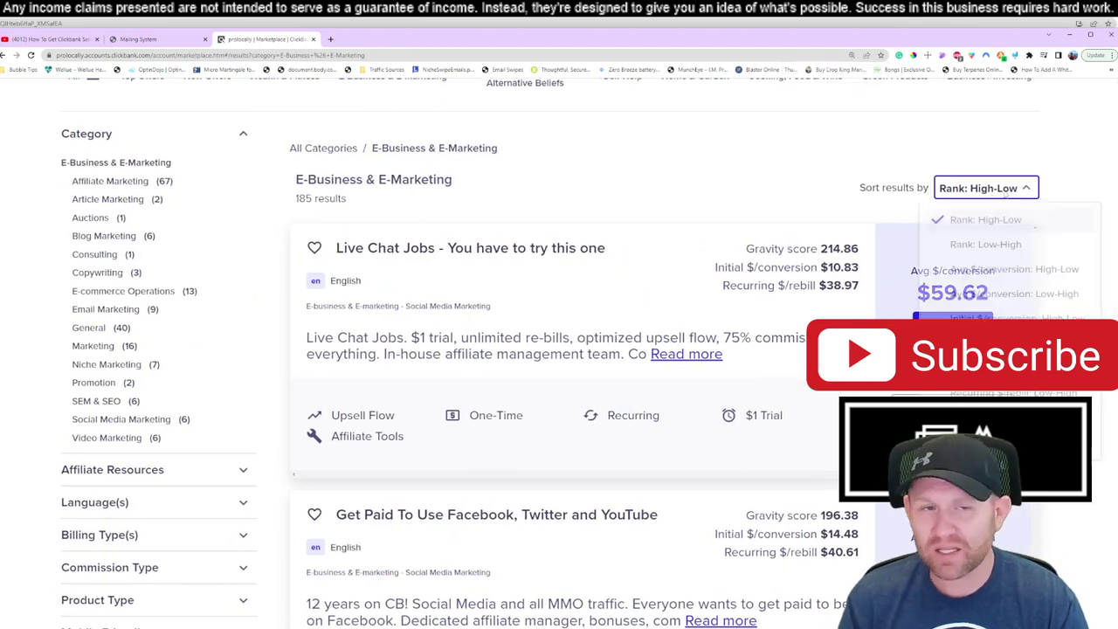
{"action": "left_click", "coordinate": [992, 214]}
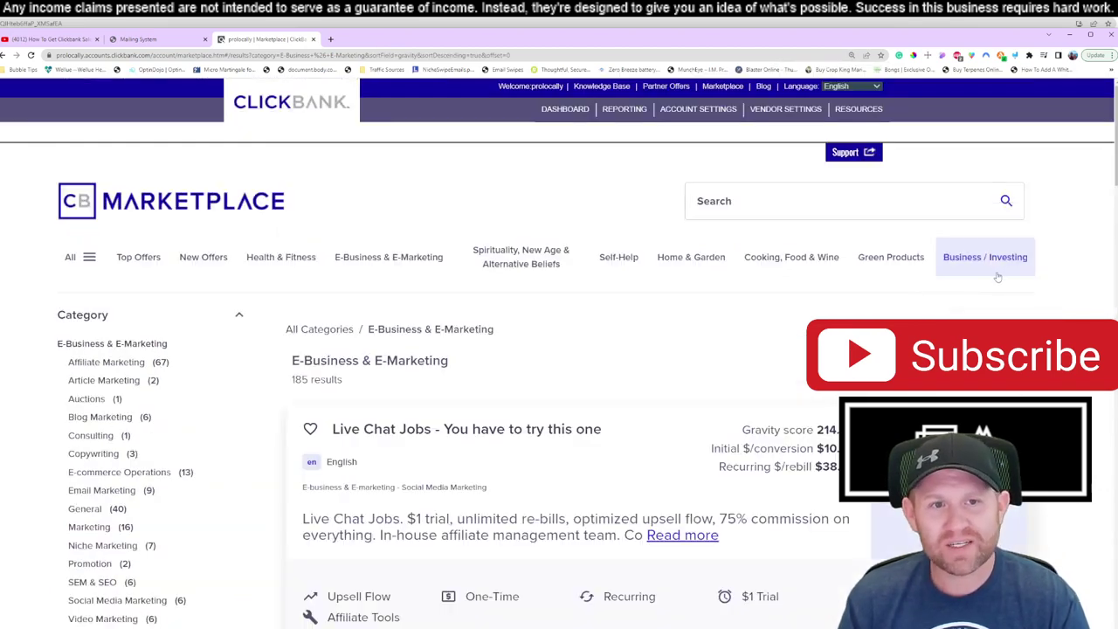
Step: Reset the zoom and scroll to the end of results page one, ending with The Fast Tracks
{"action": "scroll", "coordinate": [988, 262], "scroll_direction": "down", "scroll_amount": 5}
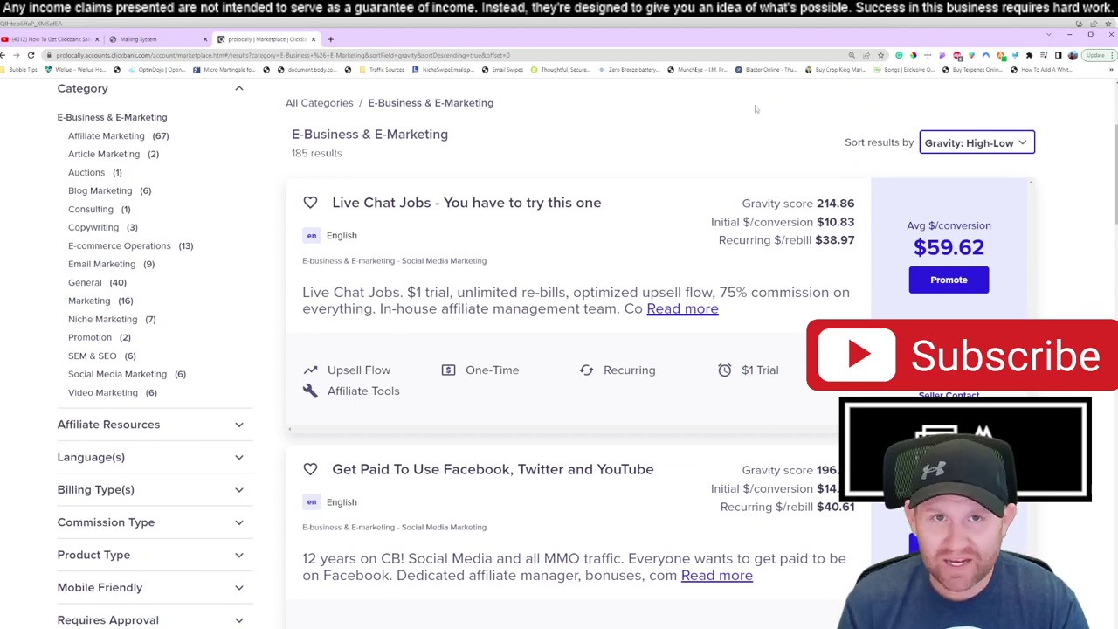
{"action": "left_click", "coordinate": [851, 55]}
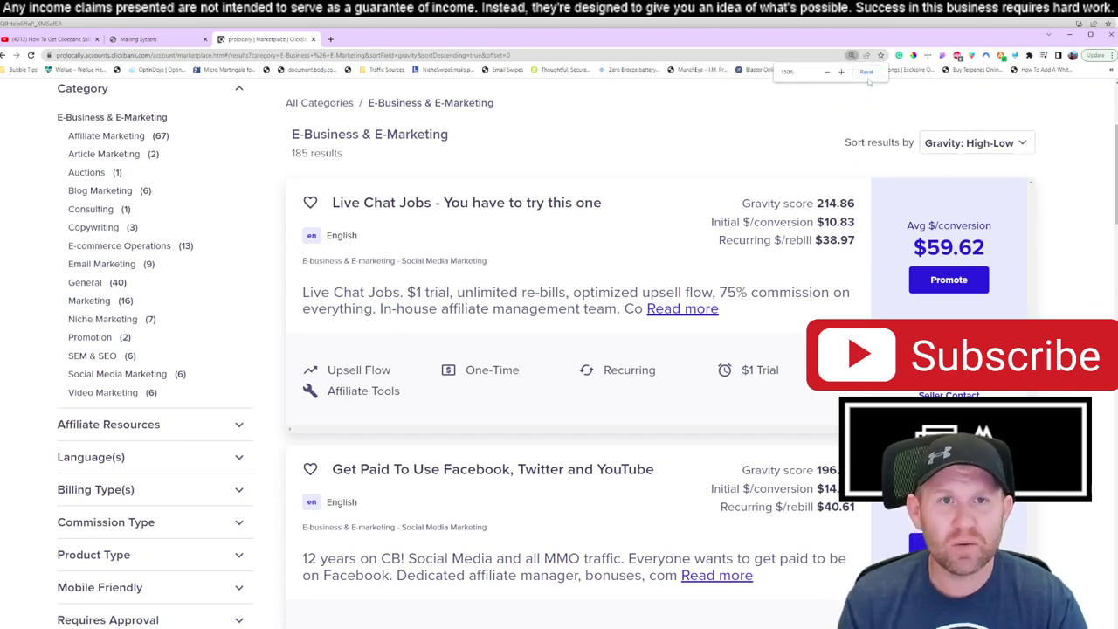
{"action": "left_click", "coordinate": [867, 72]}
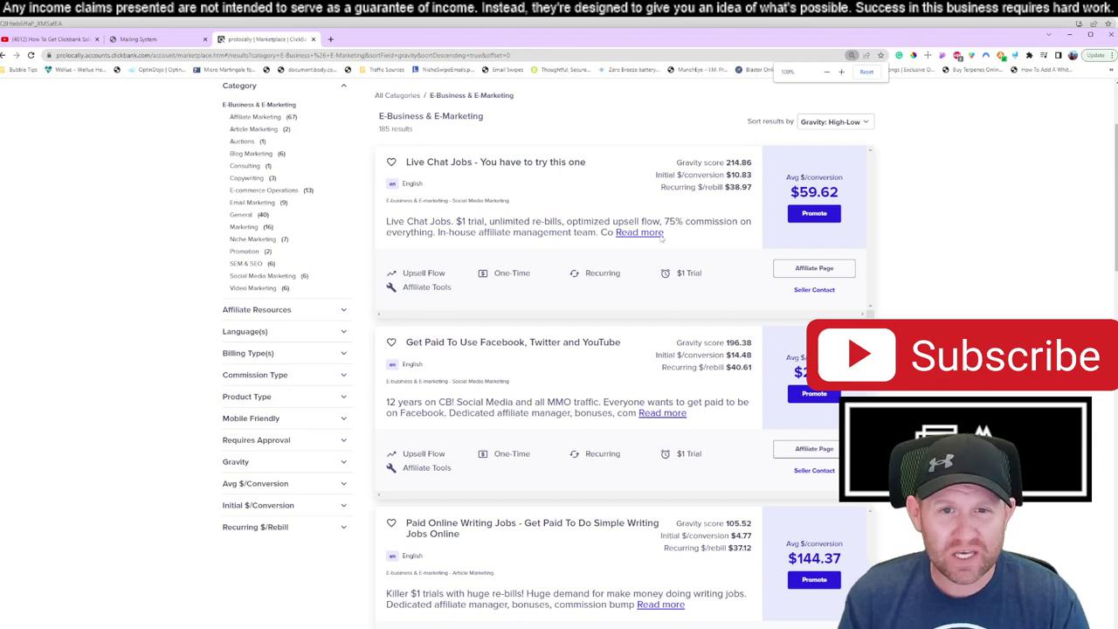
{"action": "scroll", "coordinate": [552, 153], "scroll_direction": "down", "scroll_amount": 1}
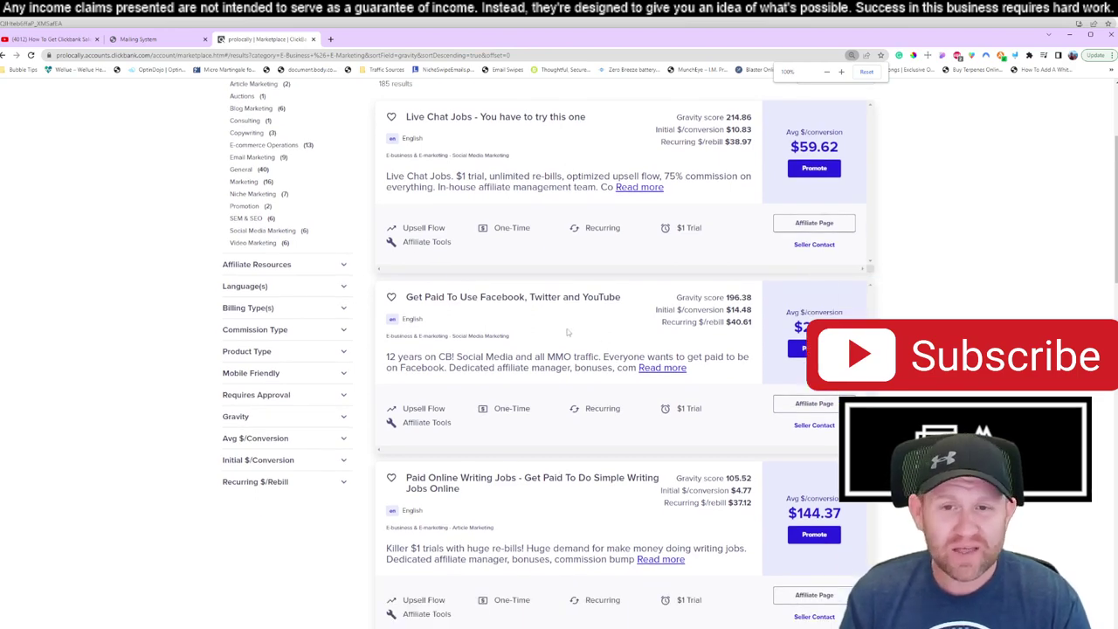
{"action": "scroll", "coordinate": [567, 332], "scroll_direction": "down", "scroll_amount": 2}
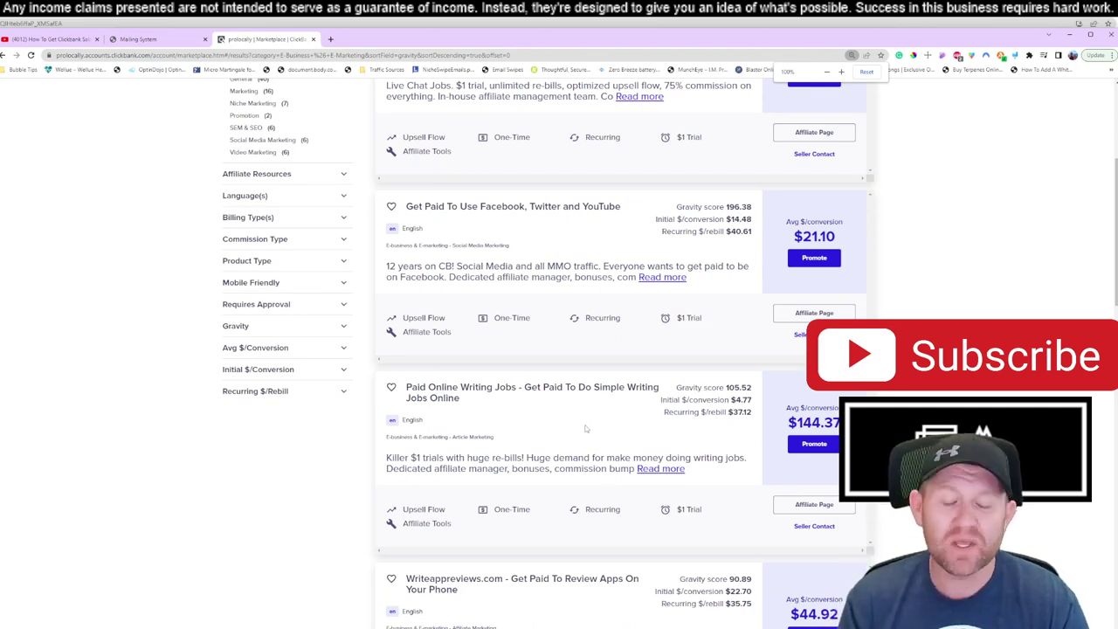
{"action": "scroll", "coordinate": [587, 435], "scroll_direction": "down", "scroll_amount": 6}
{"action": "scroll", "coordinate": [587, 436], "scroll_direction": "down", "scroll_amount": 3}
{"action": "scroll", "coordinate": [586, 435], "scroll_direction": "down", "scroll_amount": 1}
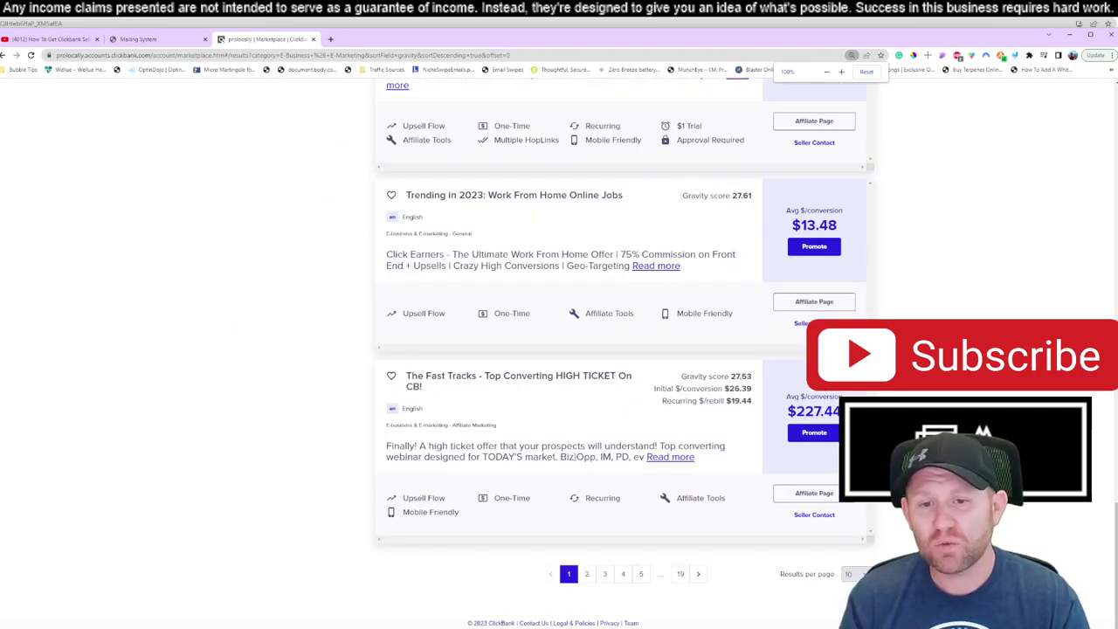
{"action": "left_click", "coordinate": [586, 574]}
{"action": "scroll", "coordinate": [595, 437], "scroll_direction": "down", "scroll_amount": 5}
{"action": "scroll", "coordinate": [618, 419], "scroll_direction": "down", "scroll_amount": 4}
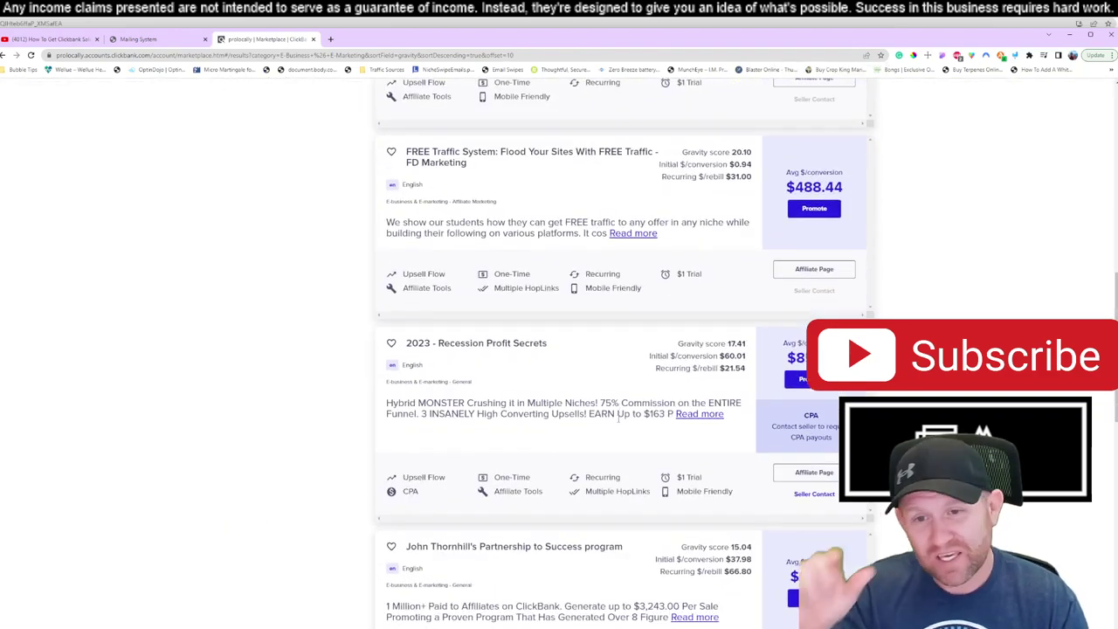
{"action": "scroll", "coordinate": [618, 420], "scroll_direction": "down", "scroll_amount": 3}
{"action": "scroll", "coordinate": [612, 433], "scroll_direction": "down", "scroll_amount": 5}
{"action": "scroll", "coordinate": [607, 446], "scroll_direction": "down", "scroll_amount": 1}
{"action": "scroll", "coordinate": [603, 456], "scroll_direction": "down", "scroll_amount": 2}
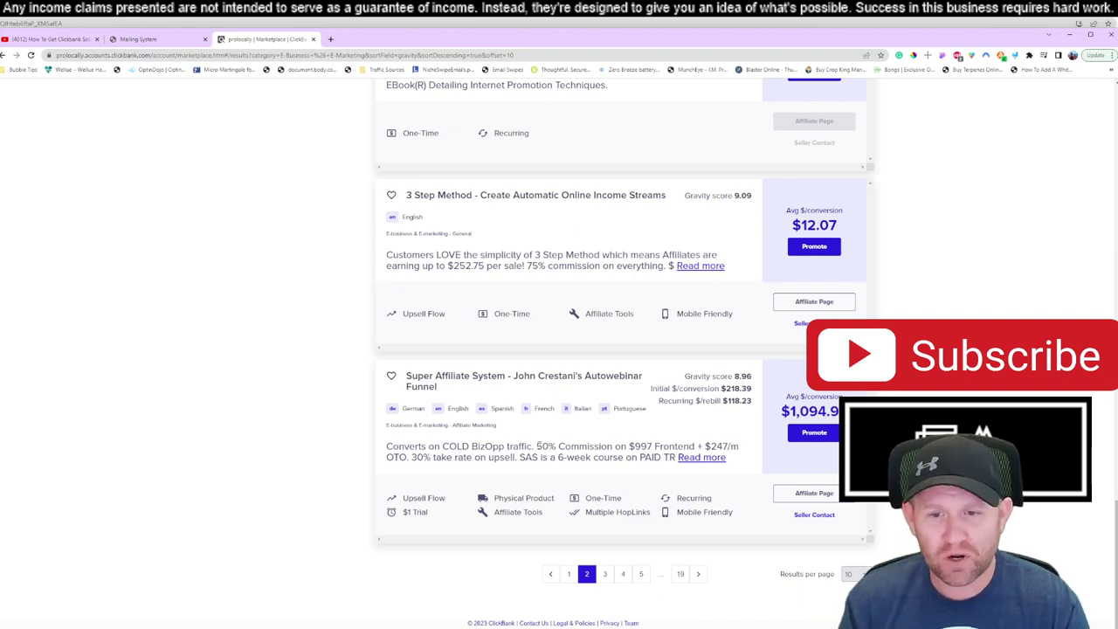
{"action": "left_click", "coordinate": [568, 574]}
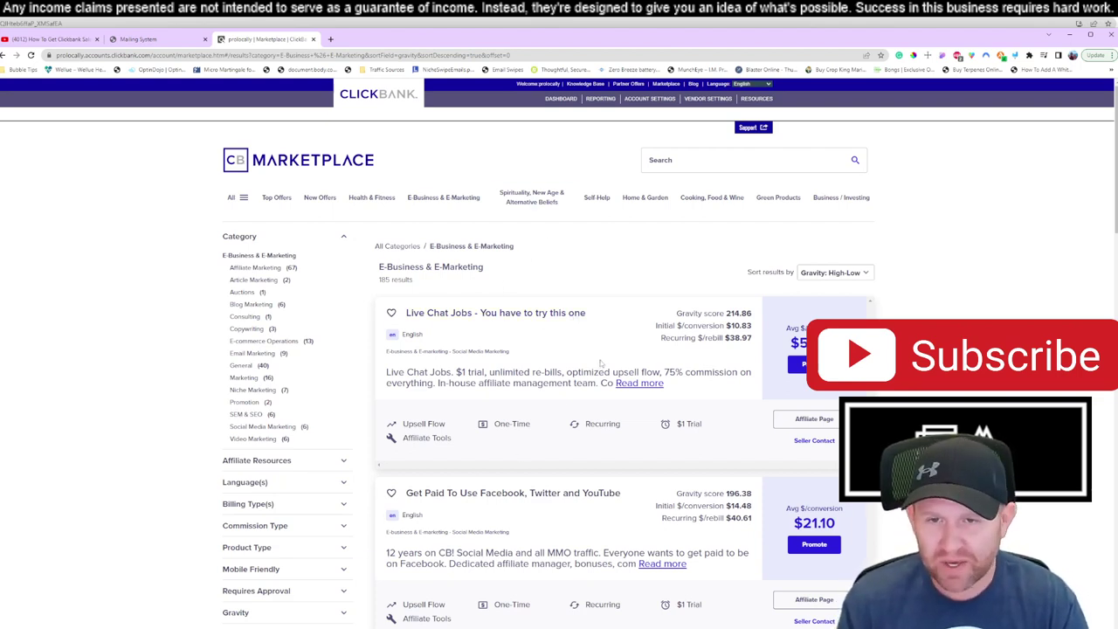
{"action": "scroll", "coordinate": [650, 390], "scroll_direction": "down", "scroll_amount": 15}
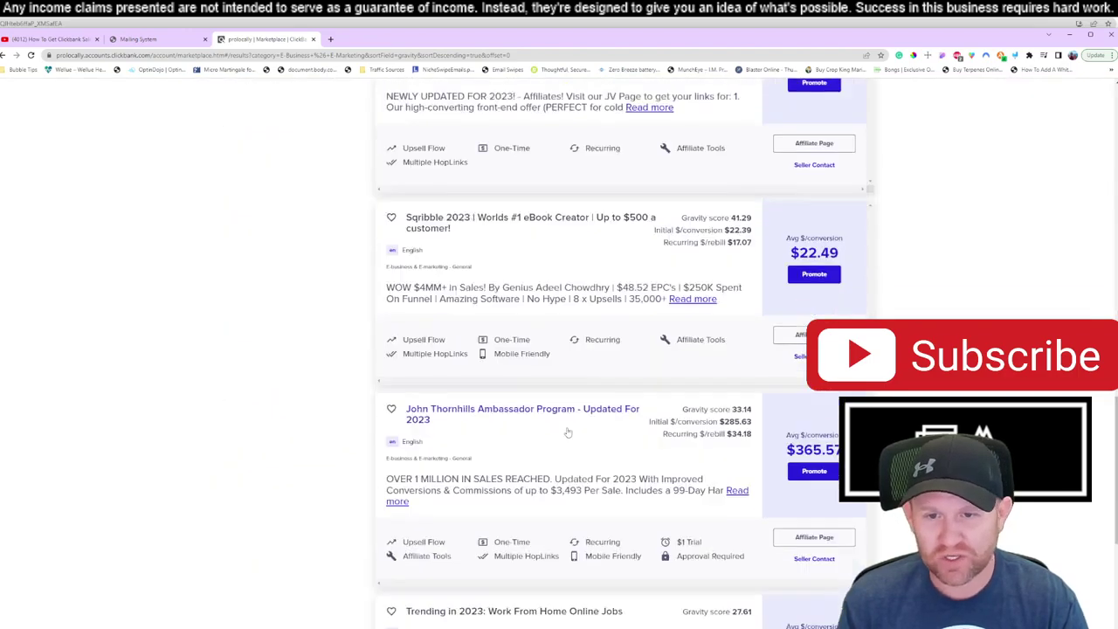
{"action": "scroll", "coordinate": [548, 552], "scroll_direction": "down", "scroll_amount": 5}
{"action": "scroll", "coordinate": [588, 587], "scroll_direction": "up", "scroll_amount": 3}
{"action": "scroll", "coordinate": [573, 524], "scroll_direction": "up", "scroll_amount": 6}
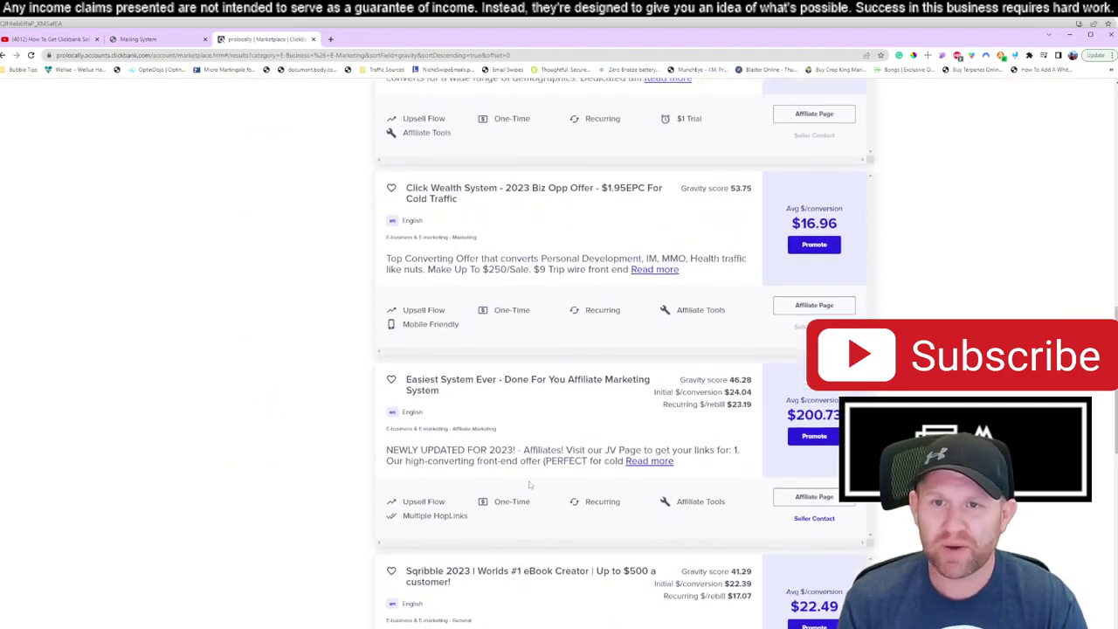
{"action": "scroll", "coordinate": [554, 455], "scroll_direction": "up", "scroll_amount": 6}
{"action": "scroll", "coordinate": [526, 350], "scroll_direction": "up", "scroll_amount": 5}
{"action": "scroll", "coordinate": [526, 350], "scroll_direction": "up", "scroll_amount": 1}
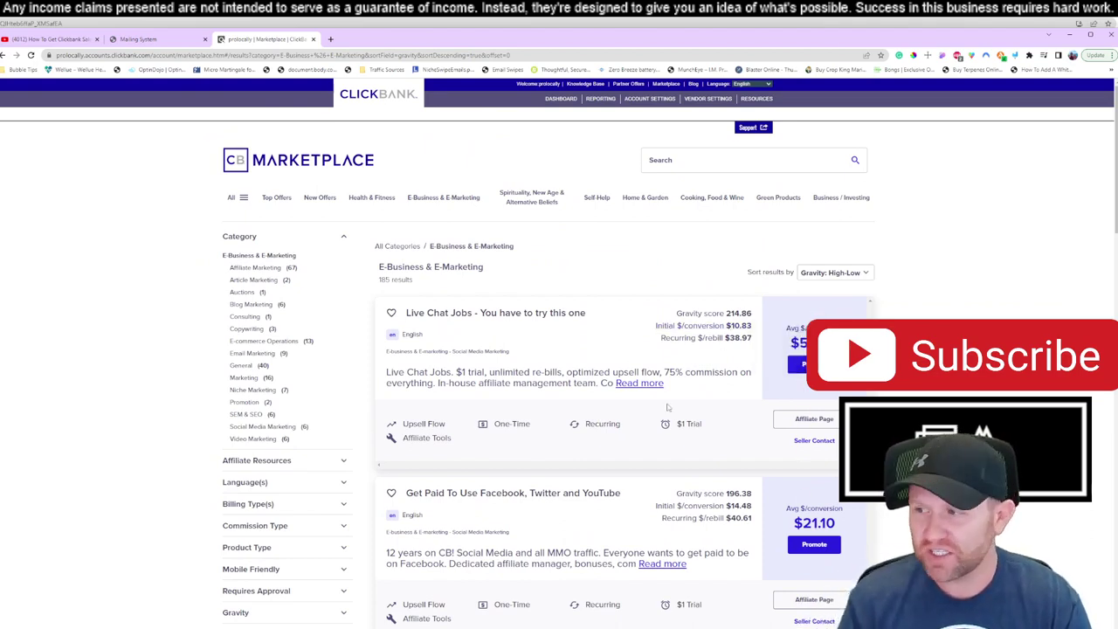
{"action": "scroll", "coordinate": [668, 408], "scroll_direction": "down", "scroll_amount": 1}
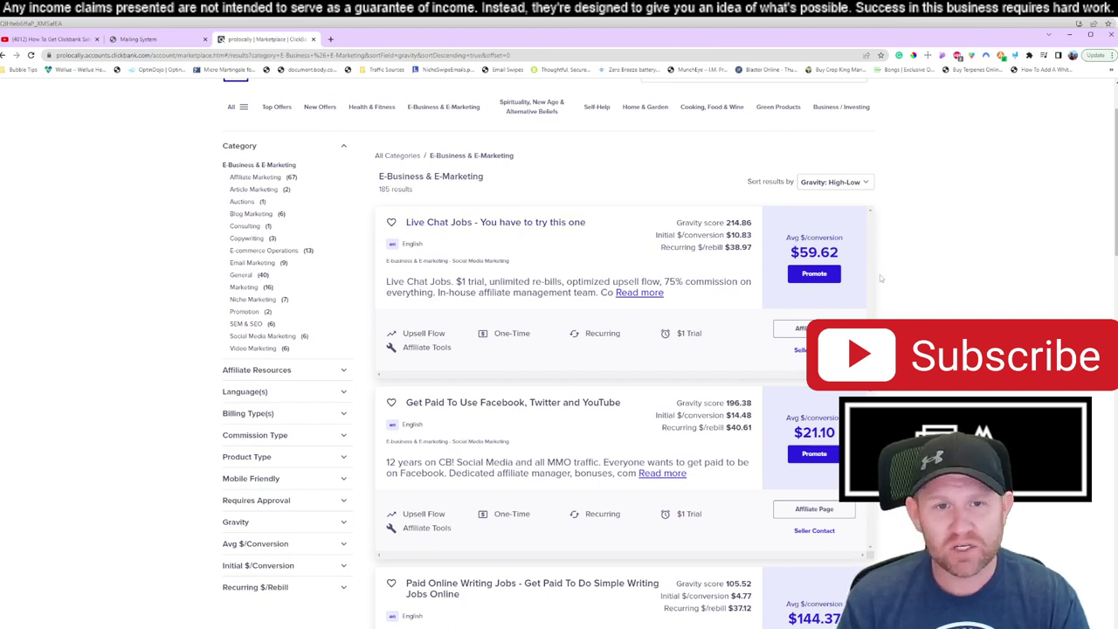
{"action": "scroll", "coordinate": [763, 293], "scroll_direction": "down", "scroll_amount": 1}
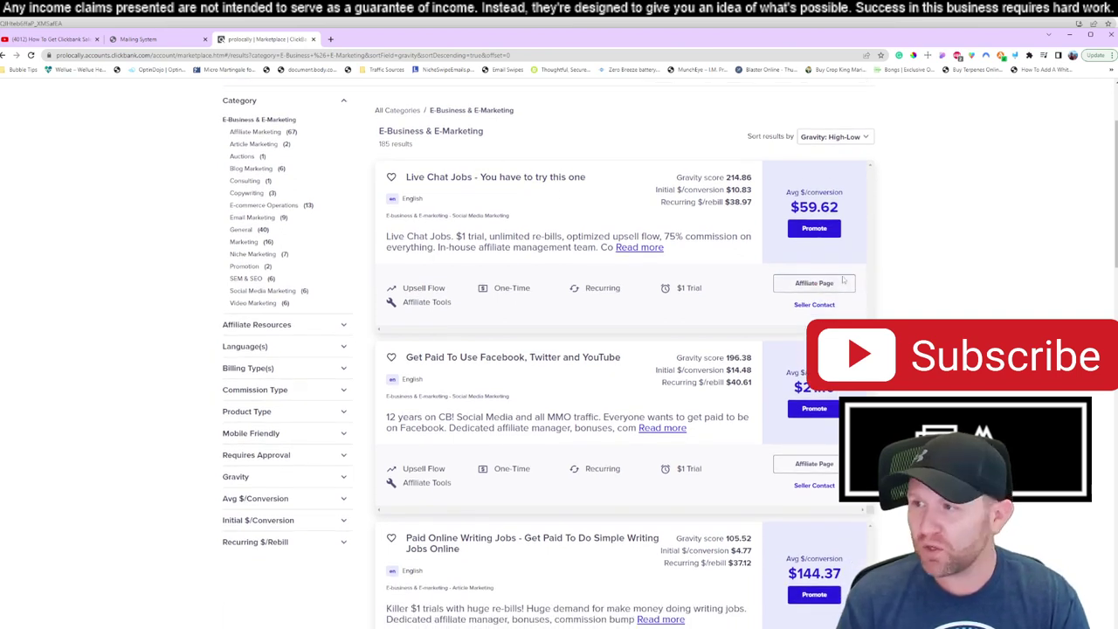
{"action": "scroll", "coordinate": [824, 267], "scroll_direction": "down", "scroll_amount": 1}
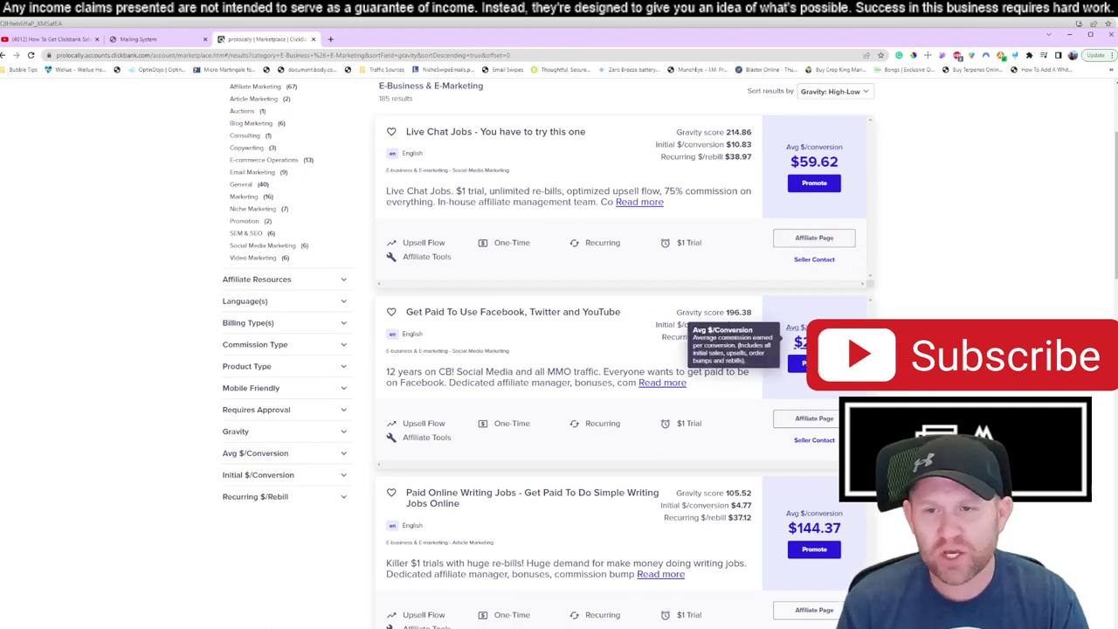
Step: Load the Live Chat Jobs affiliate page in a new tab and switch to it
{"action": "right_click", "coordinate": [788, 243]}
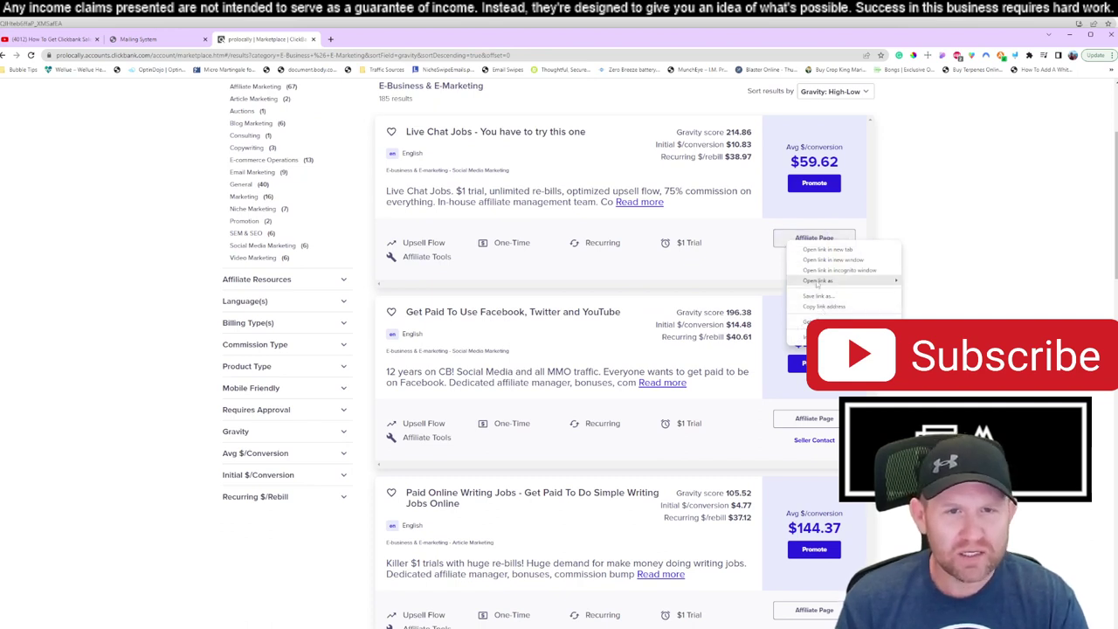
{"action": "left_click", "coordinate": [825, 250]}
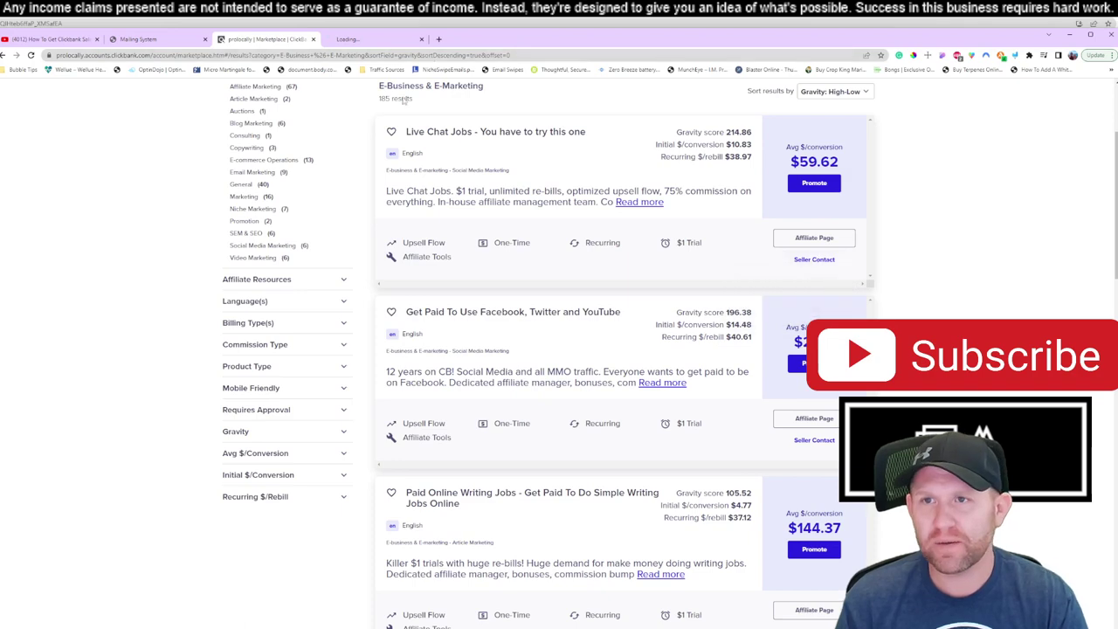
{"action": "left_click", "coordinate": [140, 40]}
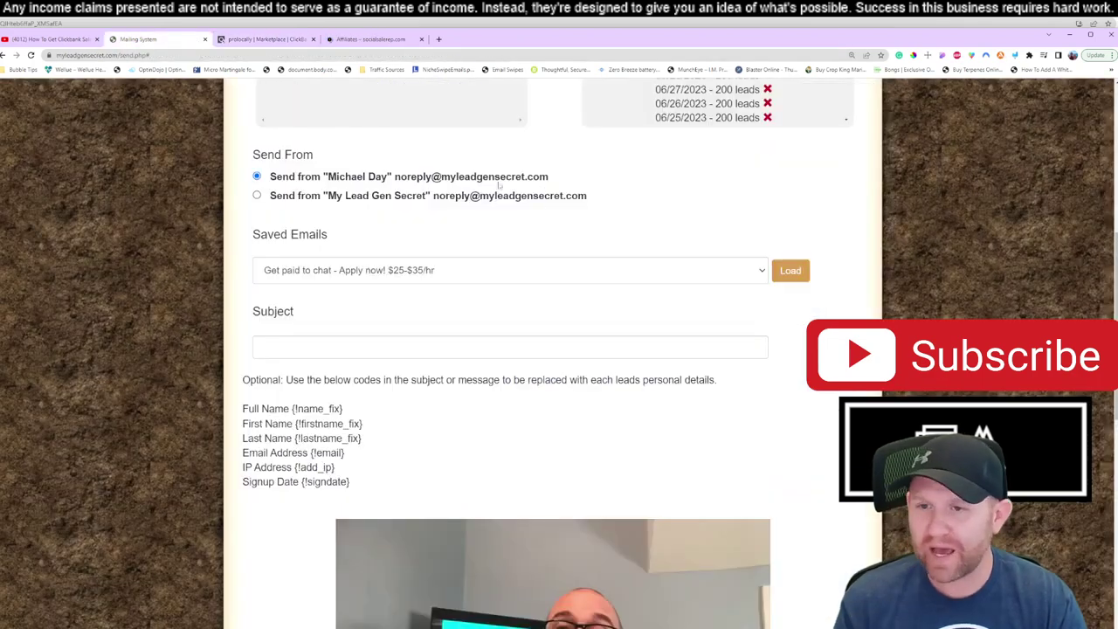
{"action": "scroll", "coordinate": [552, 298], "scroll_direction": "up", "scroll_amount": 1}
{"action": "left_click", "coordinate": [267, 39]}
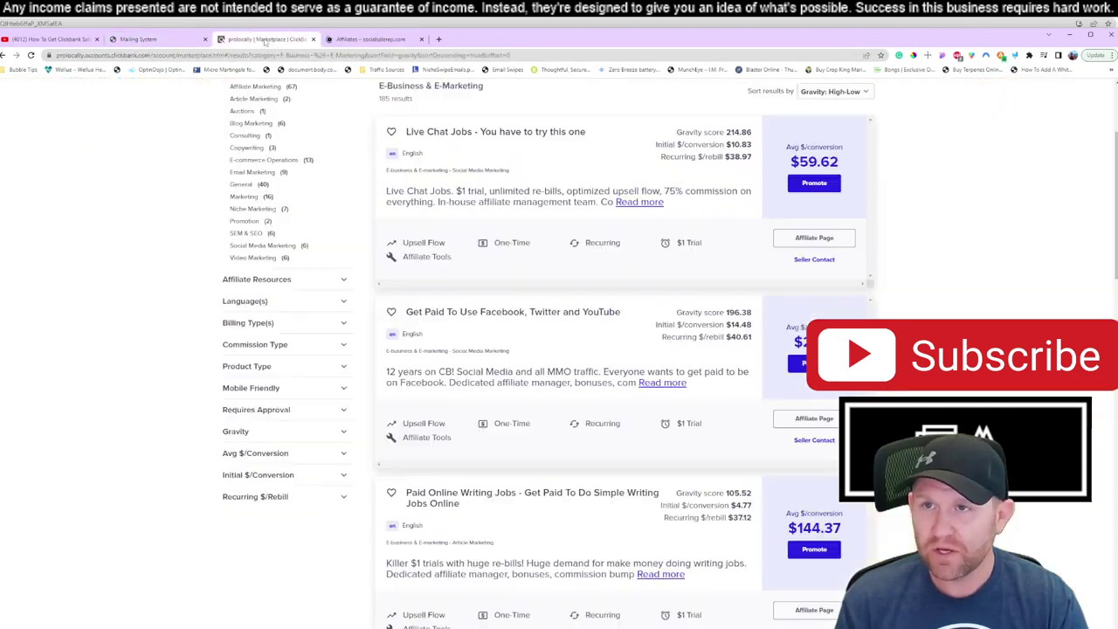
{"action": "left_click", "coordinate": [363, 39]}
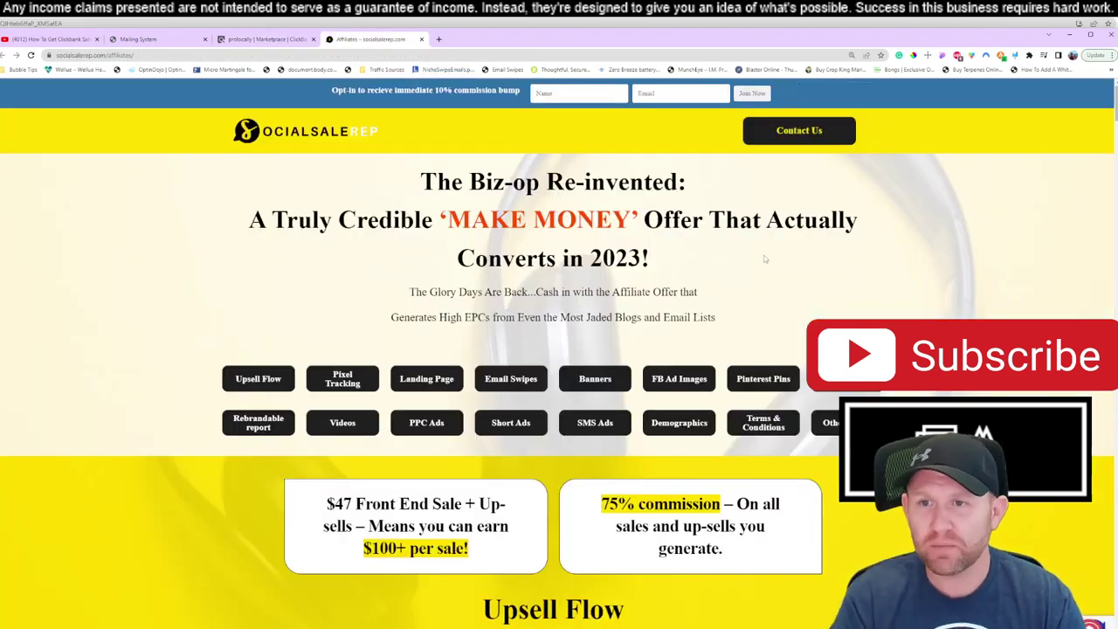
Step: Read the Email 4 swipe, then check the saved 'Get paid to chat' email in the mailing system
{"action": "scroll", "coordinate": [511, 290], "scroll_direction": "down", "scroll_amount": 1}
{"action": "scroll", "coordinate": [511, 290], "scroll_direction": "down", "scroll_amount": 1}
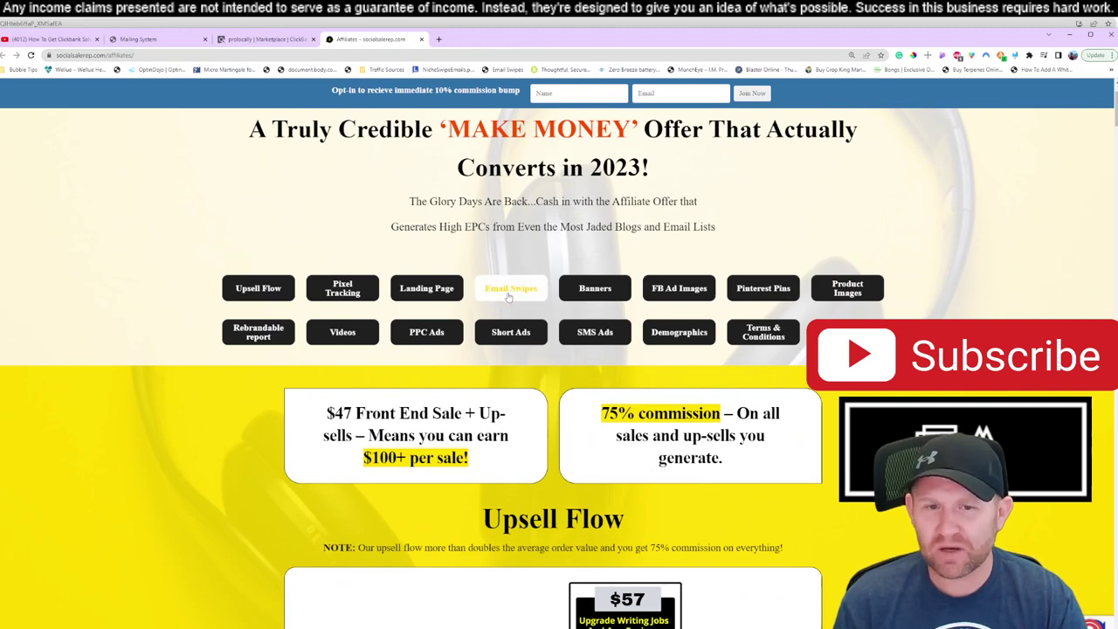
{"action": "left_click", "coordinate": [508, 295]}
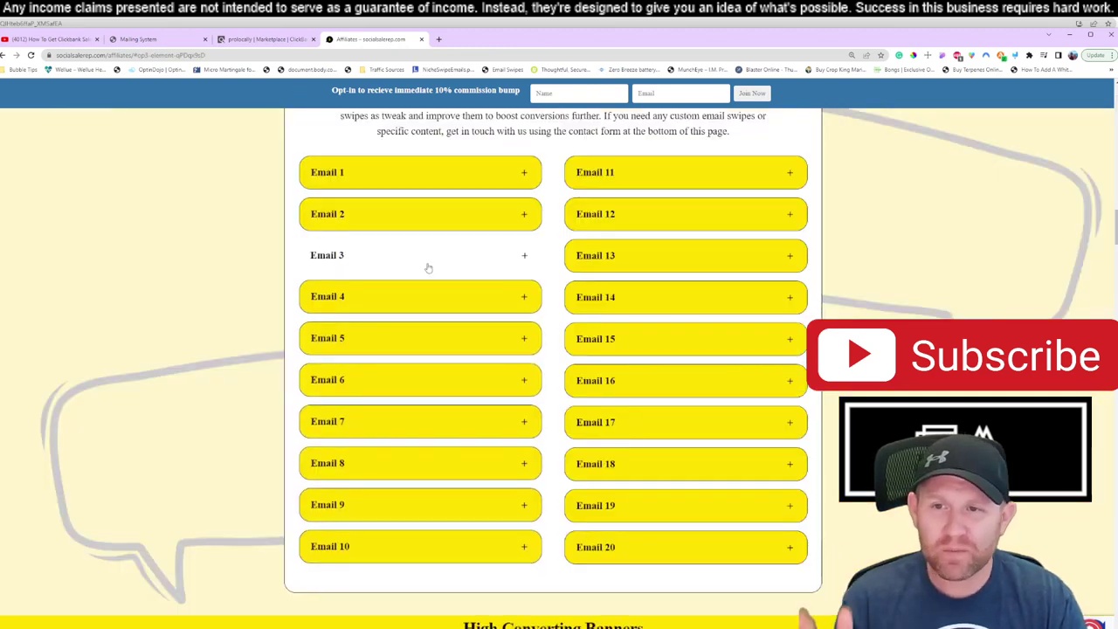
{"action": "left_click", "coordinate": [432, 296]}
{"action": "scroll", "coordinate": [435, 309], "scroll_direction": "down", "scroll_amount": 1}
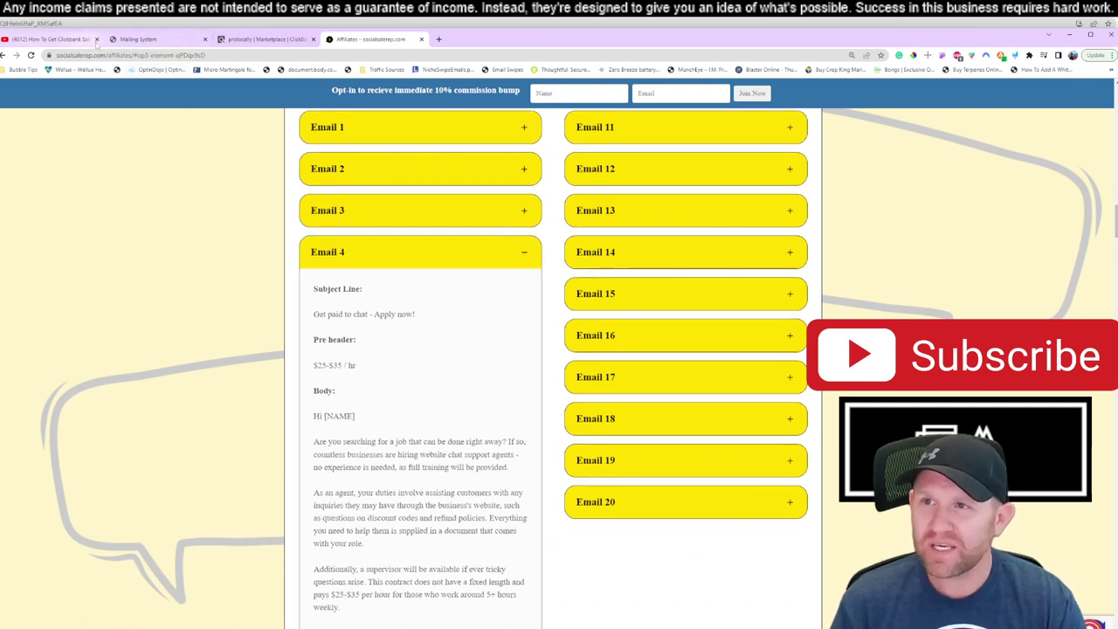
{"action": "left_click", "coordinate": [173, 44]}
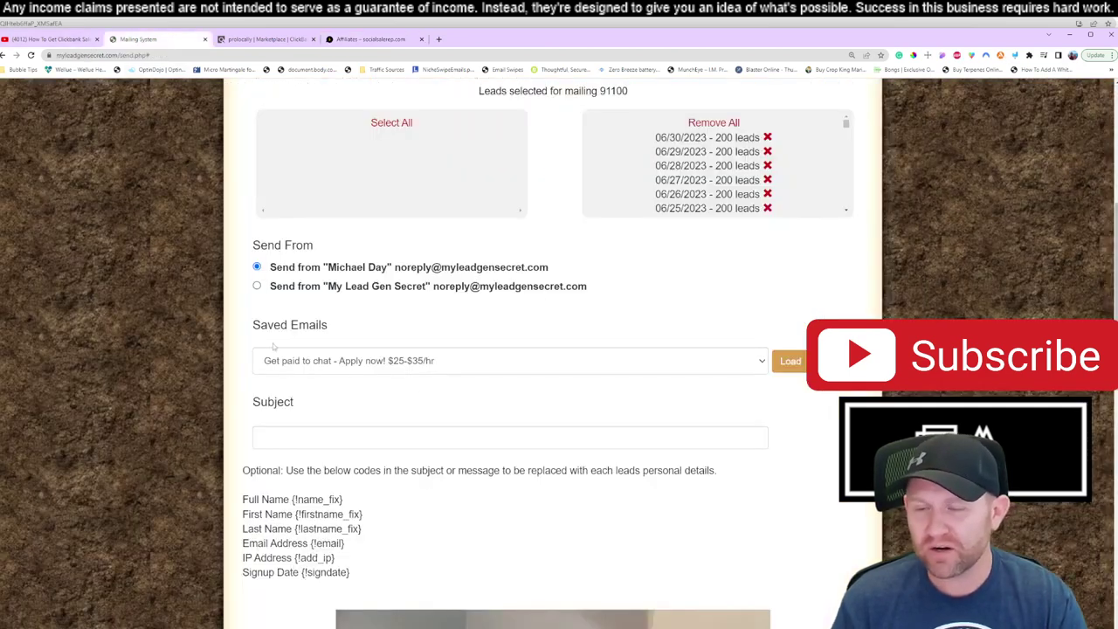
{"action": "left_click", "coordinate": [307, 361]}
{"action": "left_click", "coordinate": [471, 341]}
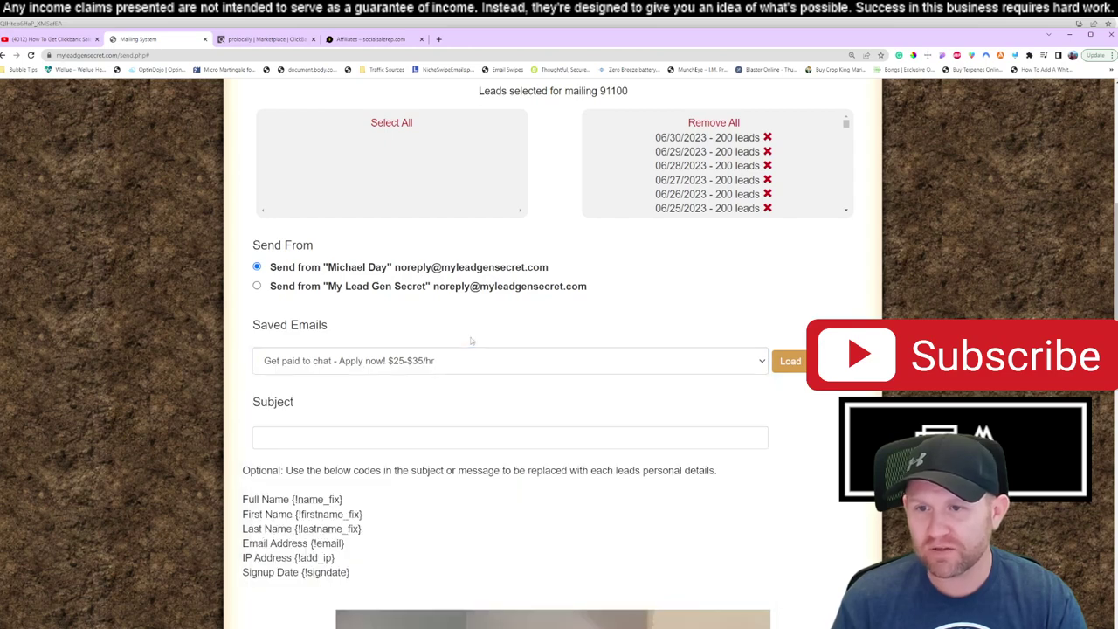
Step: Collapse Email 4, expand Email 5, and copy its subject 'Earn Money with Flexible Hours'
{"action": "left_click", "coordinate": [372, 41]}
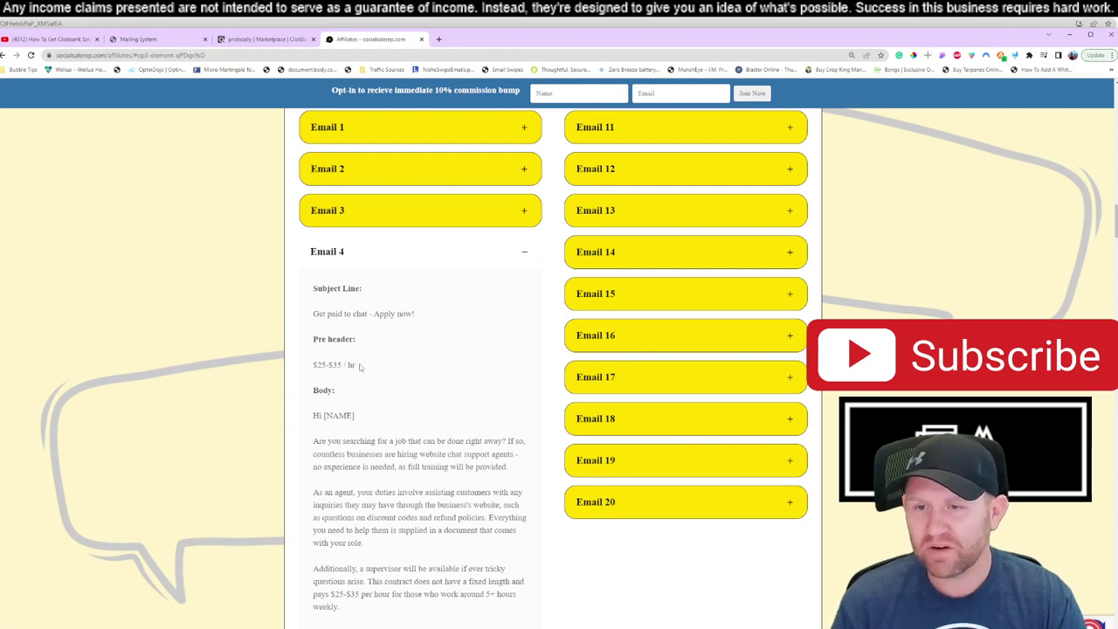
{"action": "scroll", "coordinate": [420, 288], "scroll_direction": "down", "scroll_amount": 1}
{"action": "left_click", "coordinate": [518, 209]}
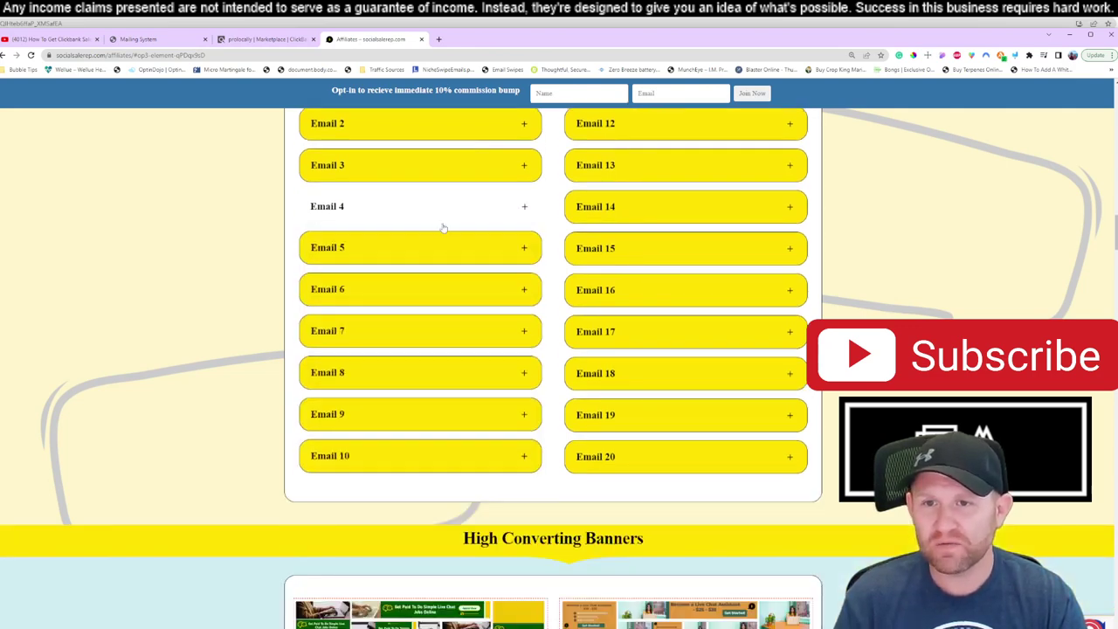
{"action": "left_click", "coordinate": [519, 249]}
{"action": "scroll", "coordinate": [478, 294], "scroll_direction": "down", "scroll_amount": 1}
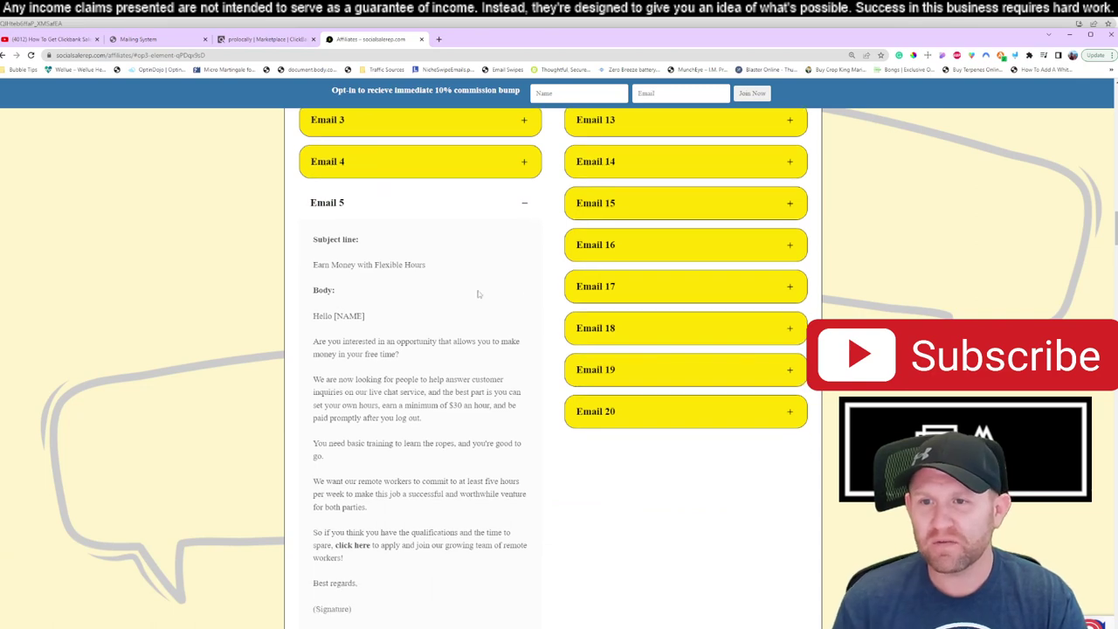
{"action": "triple_click", "coordinate": [375, 265]}
{"action": "key", "text": "ctrl+c"}
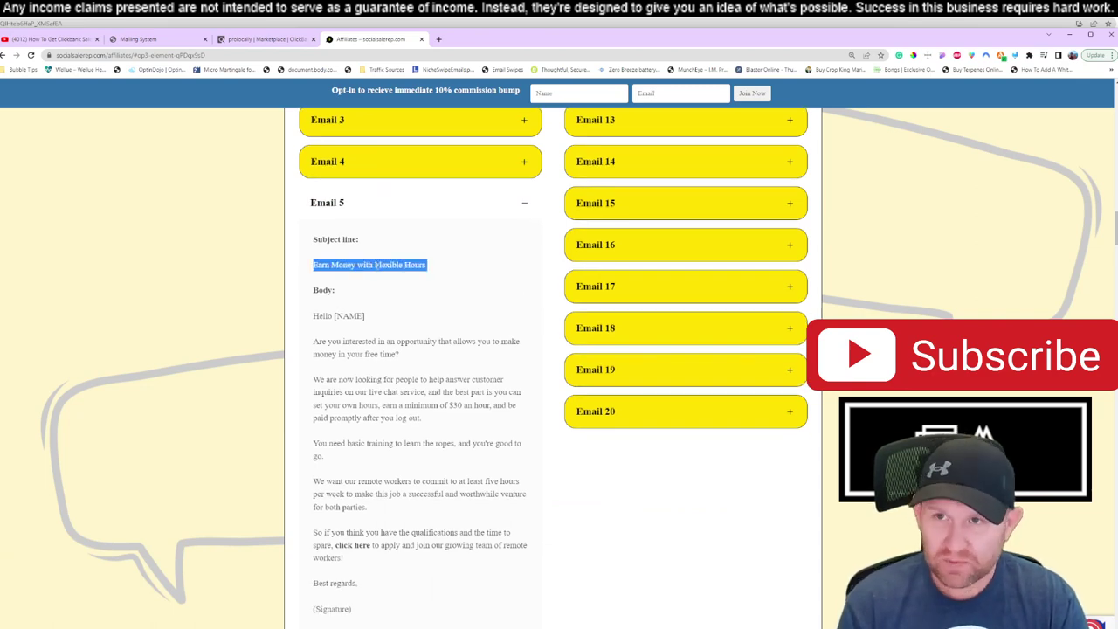
{"action": "left_click", "coordinate": [144, 40]}
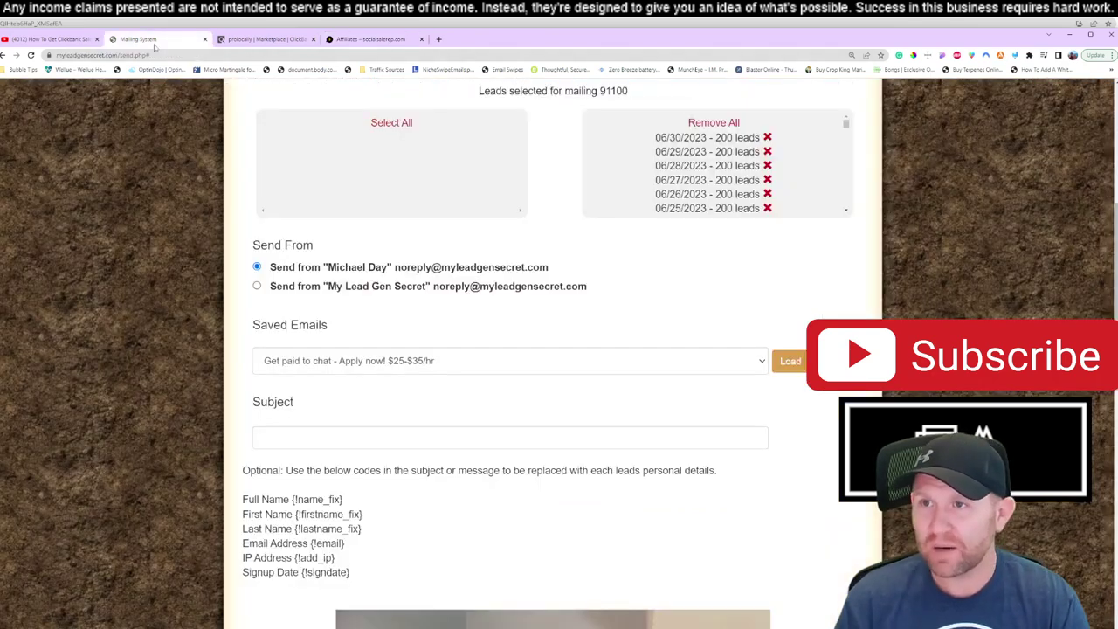
Step: Paste 'Earn Money with Flexible Hours' into the subject and append '- Hiring Now Up To $35/Hr'
{"action": "left_click", "coordinate": [356, 434]}
{"action": "key", "text": "ctrl+v"}
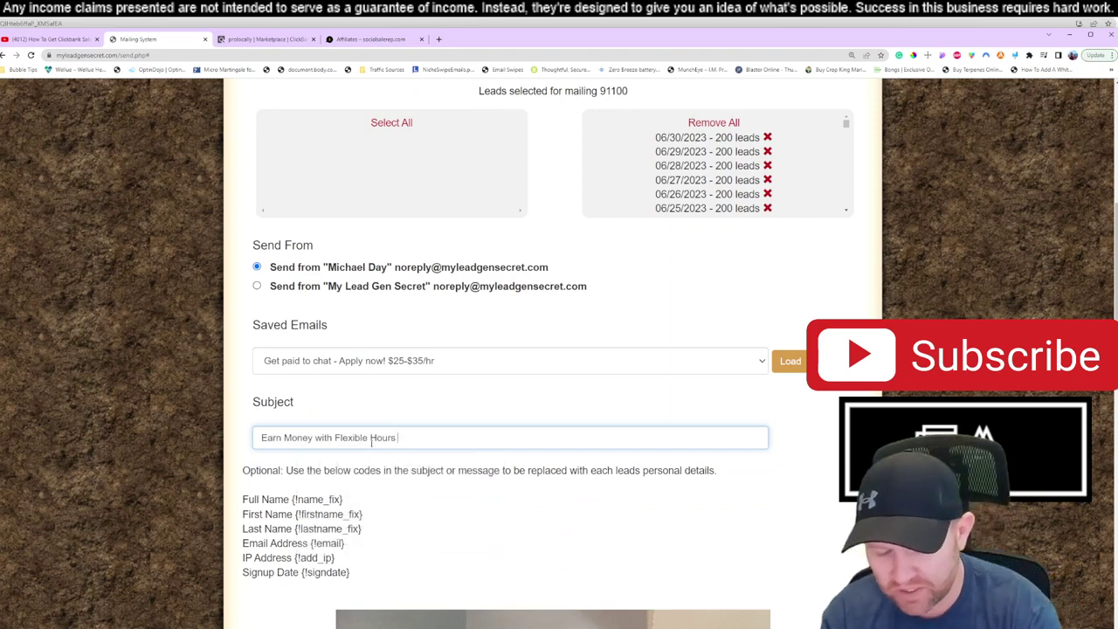
{"action": "type", "text": "- W"}
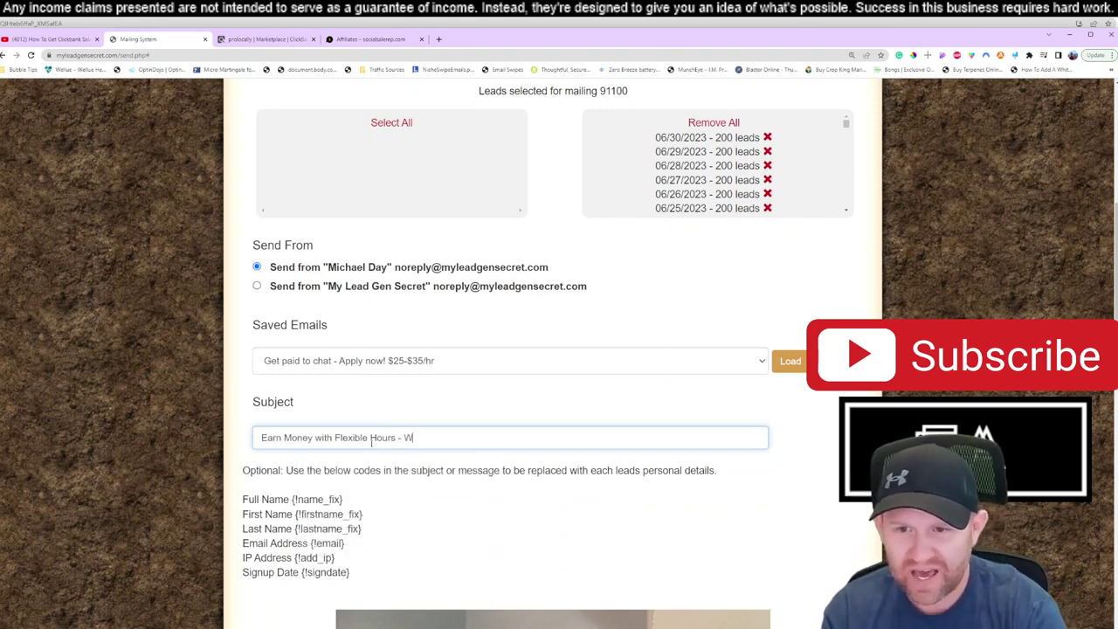
{"action": "type", "text": "d "}
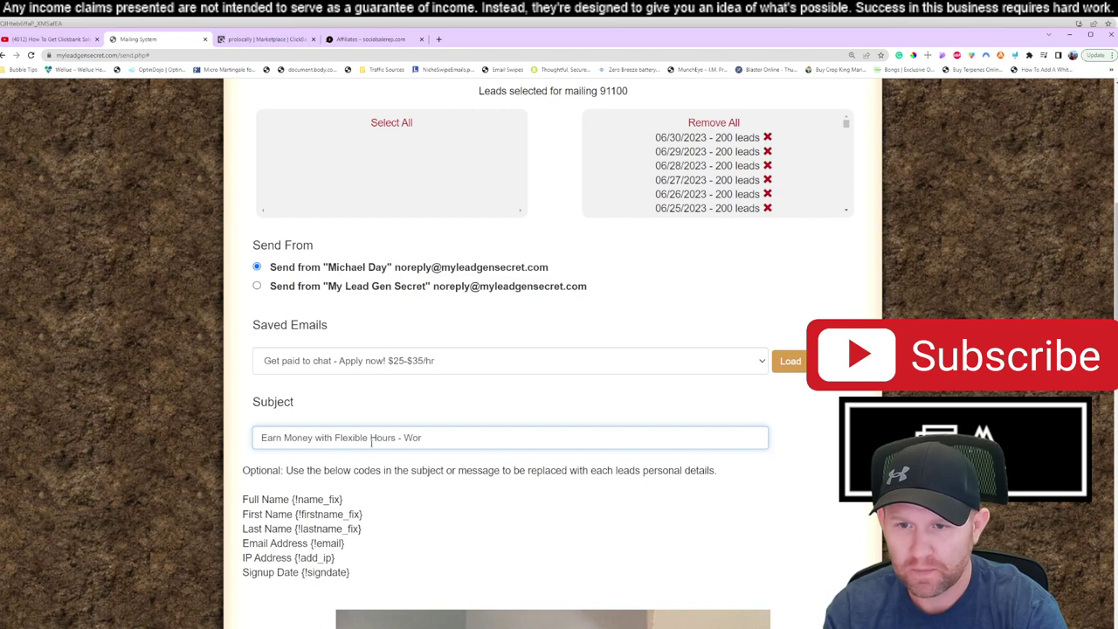
{"action": "type", "text": "k "}
{"action": "type", "text": "From Home"}
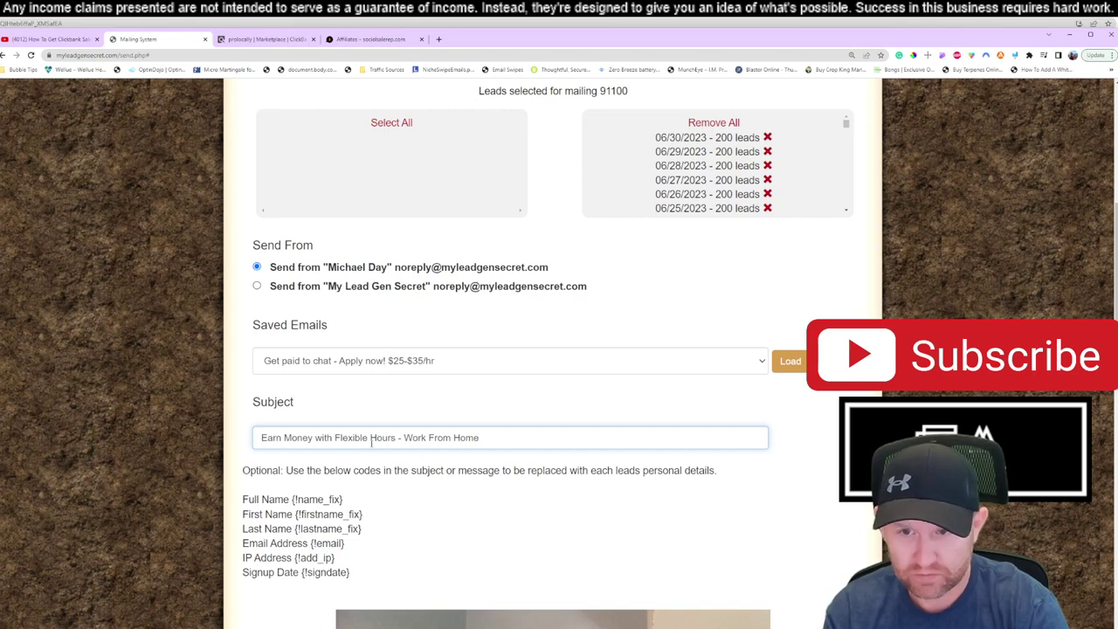
{"action": "key", "text": "BackSpace"}
{"action": "key", "text": "BackSpace"}
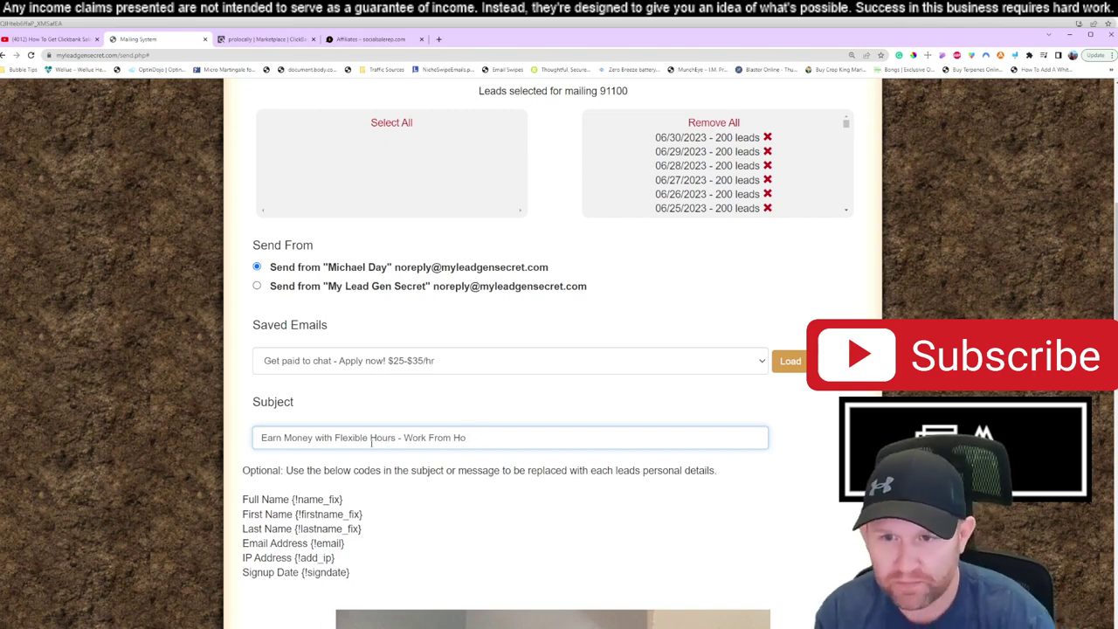
{"action": "key", "text": "BackSpace"}
{"action": "key", "text": "BackSpace"}
{"action": "key", "text": "BackSpace"}
{"action": "key", "text": "BackSpace"}
{"action": "key", "text": "BackSpace"}
{"action": "key", "text": "BackSpace"}
{"action": "key", "text": "BackSpace"}
{"action": "key", "text": "BackSpace"}
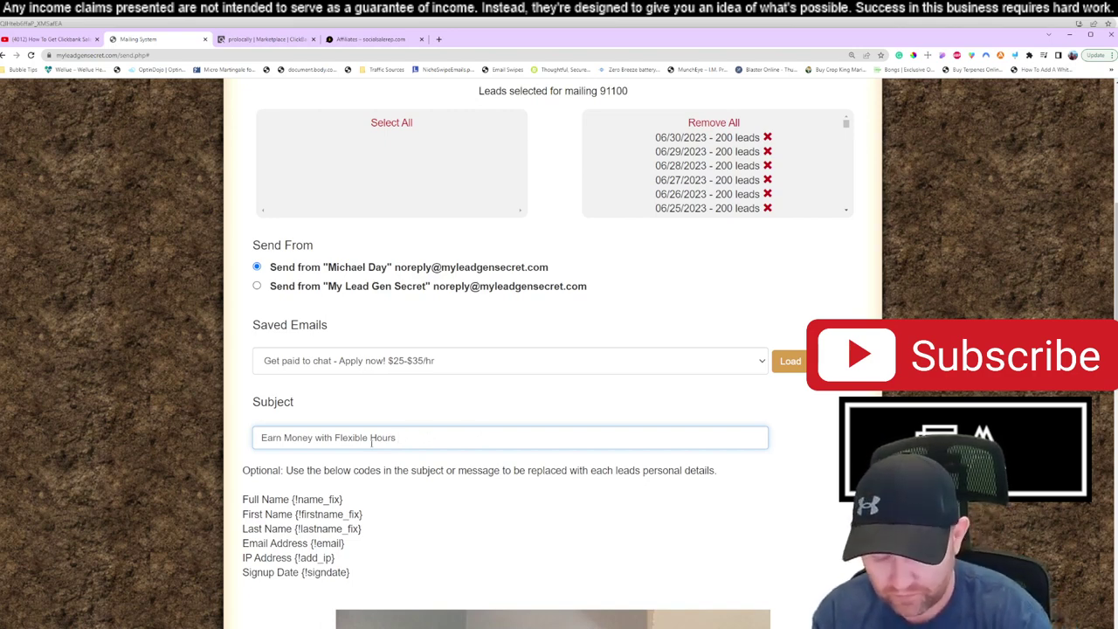
{"action": "type", "text": " -"}
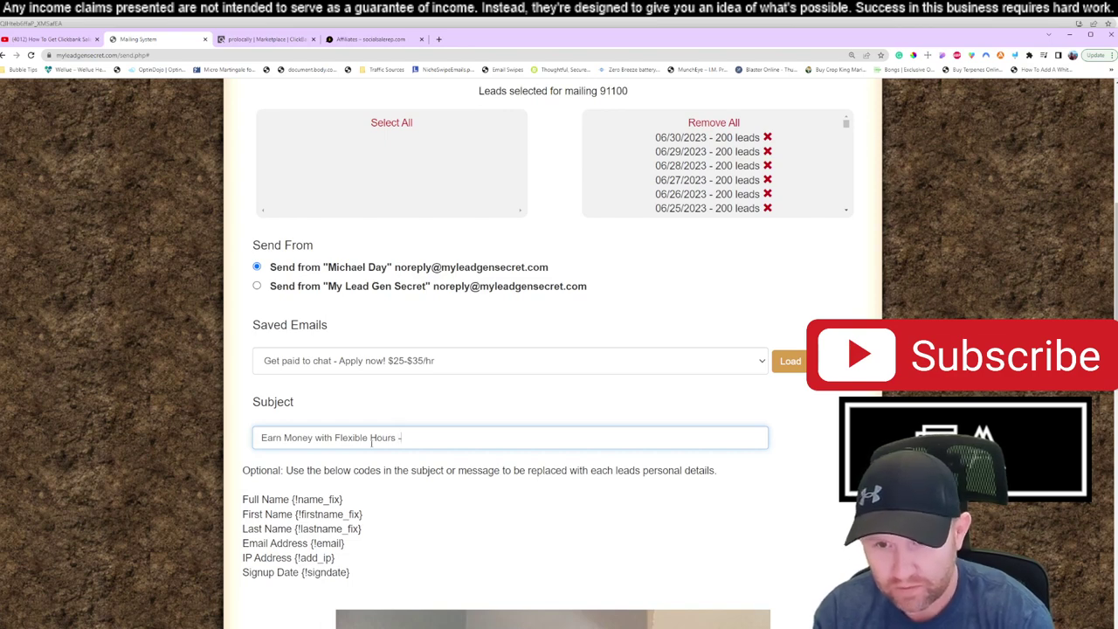
{"action": "type", "text": " Hiri"}
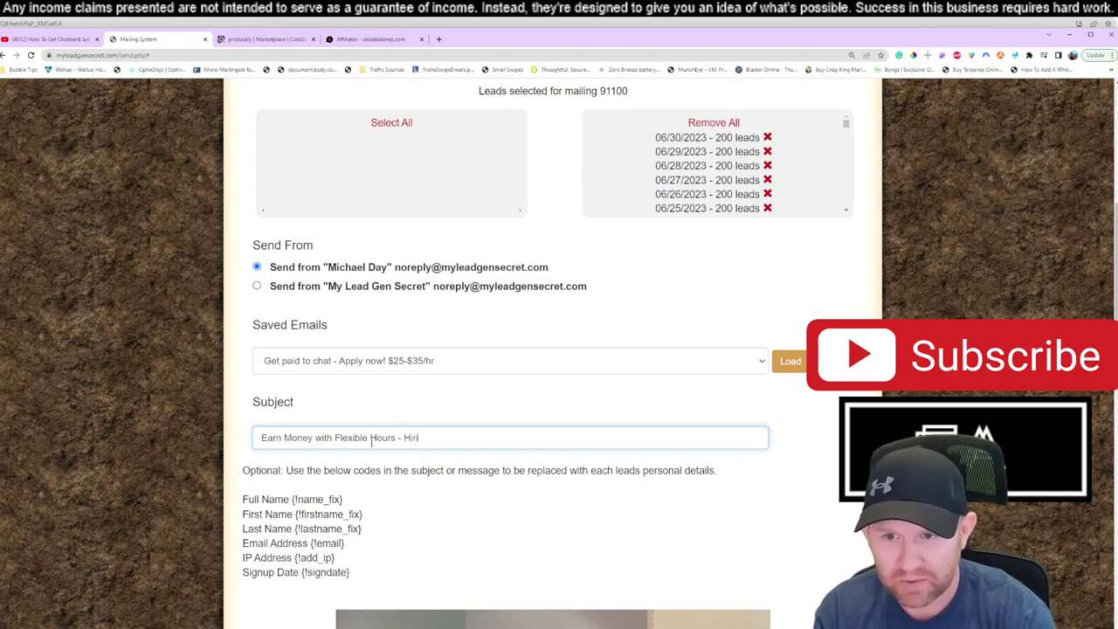
{"action": "type", "text": "ng Now"}
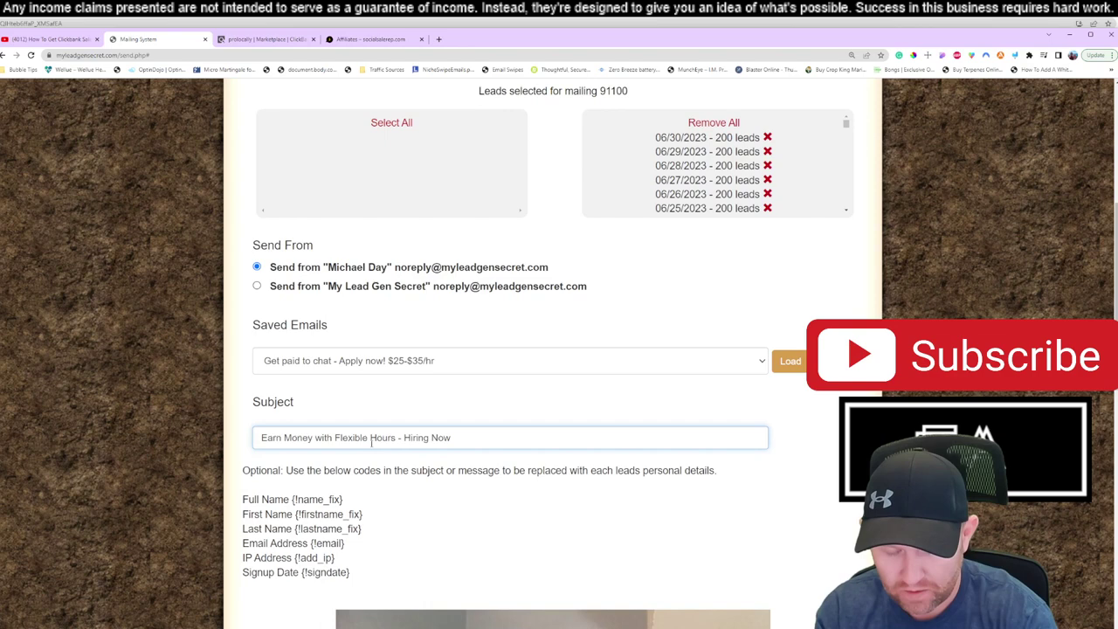
{"action": "type", "text": " UpT"}
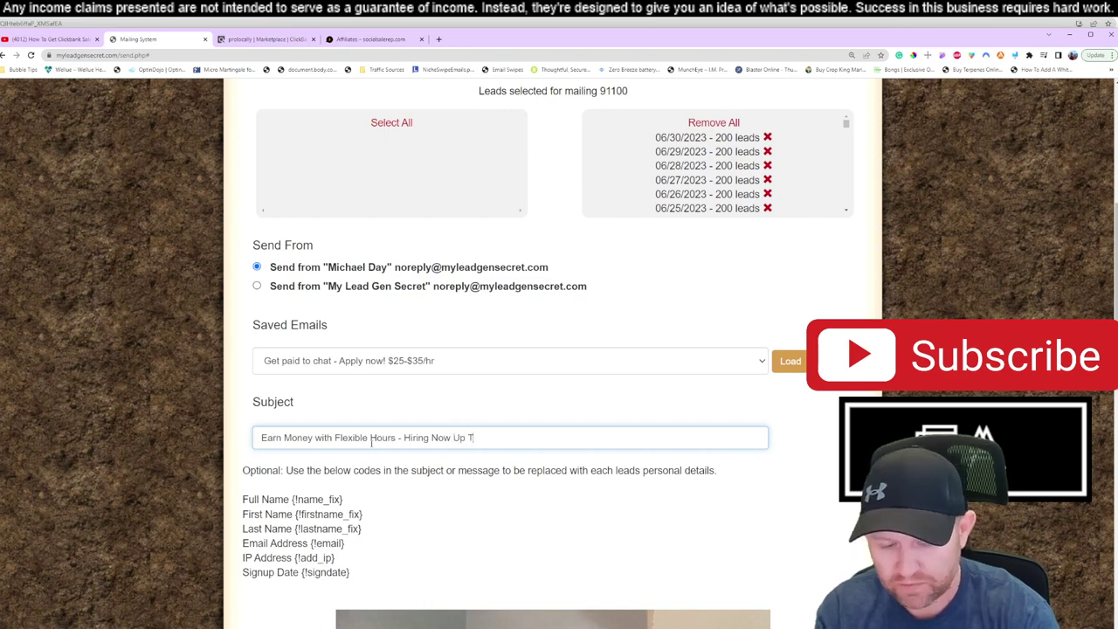
{"action": "type", "text": "o $35"}
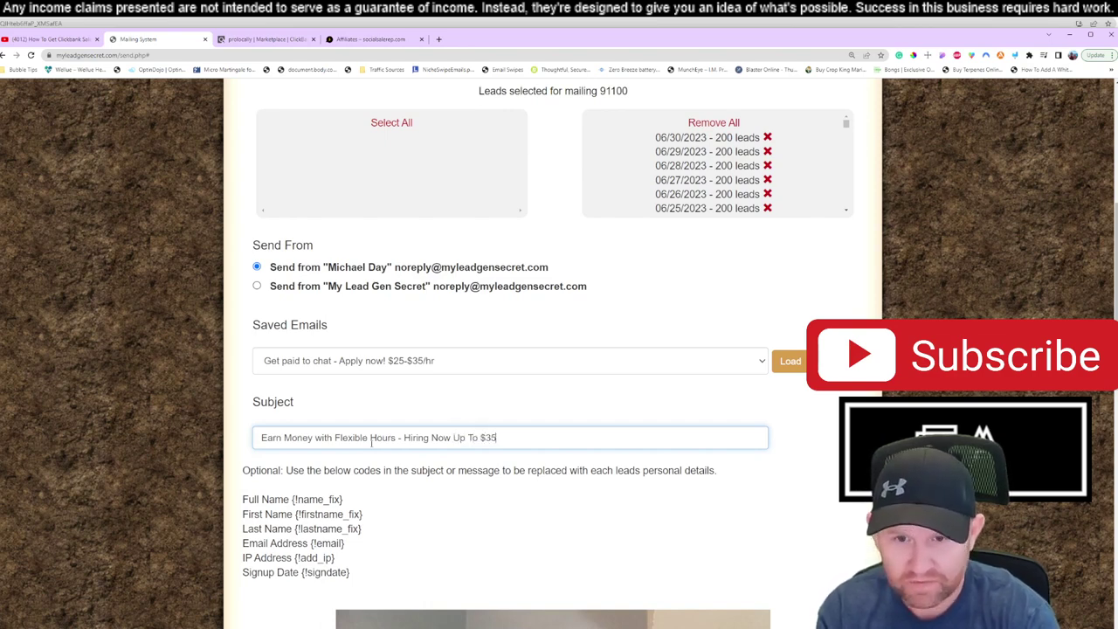
{"action": "type", "text": "/hr"}
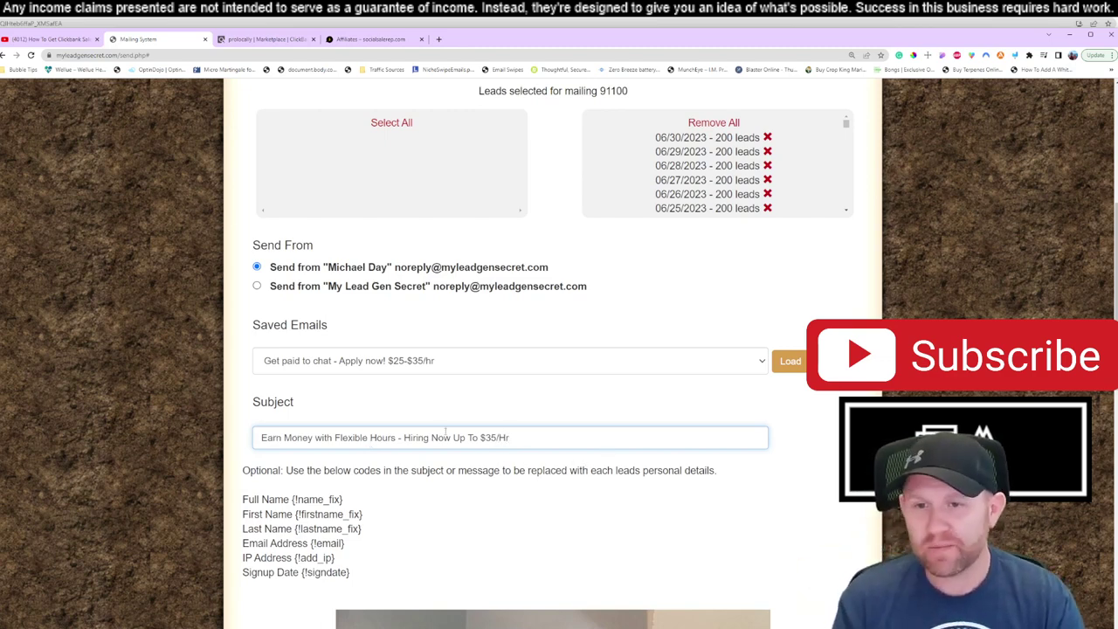
Step: Select the Email 5 body from 'Hello [NAME]' through '(Signature)' on the swipes page
{"action": "left_click", "coordinate": [367, 38]}
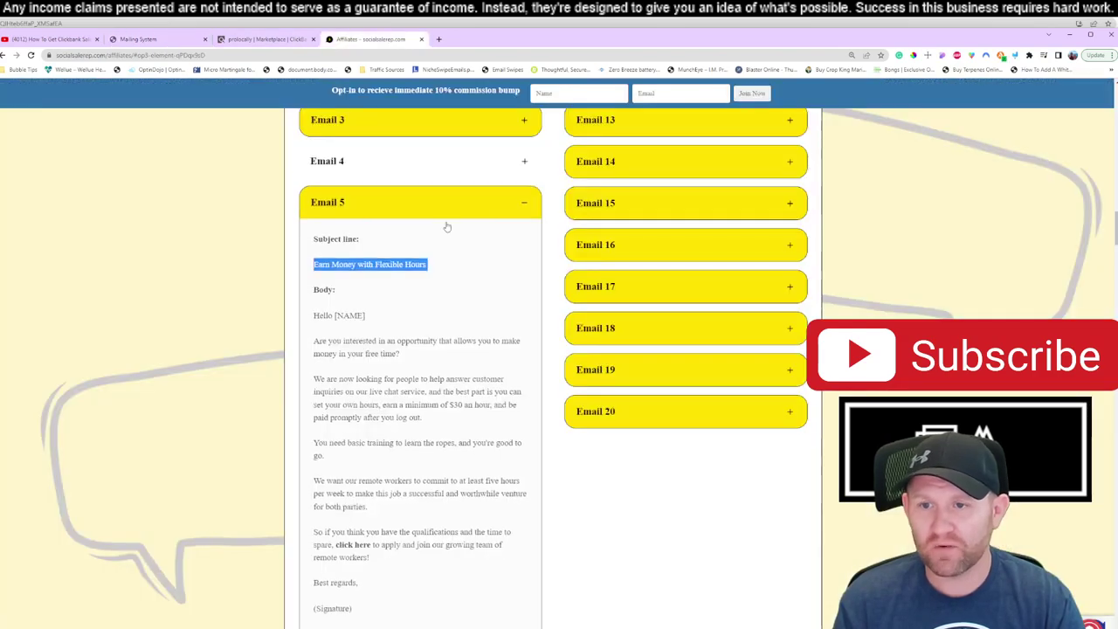
{"action": "left_click_drag", "start_coordinate": [314, 316], "coordinate": [380, 614]}
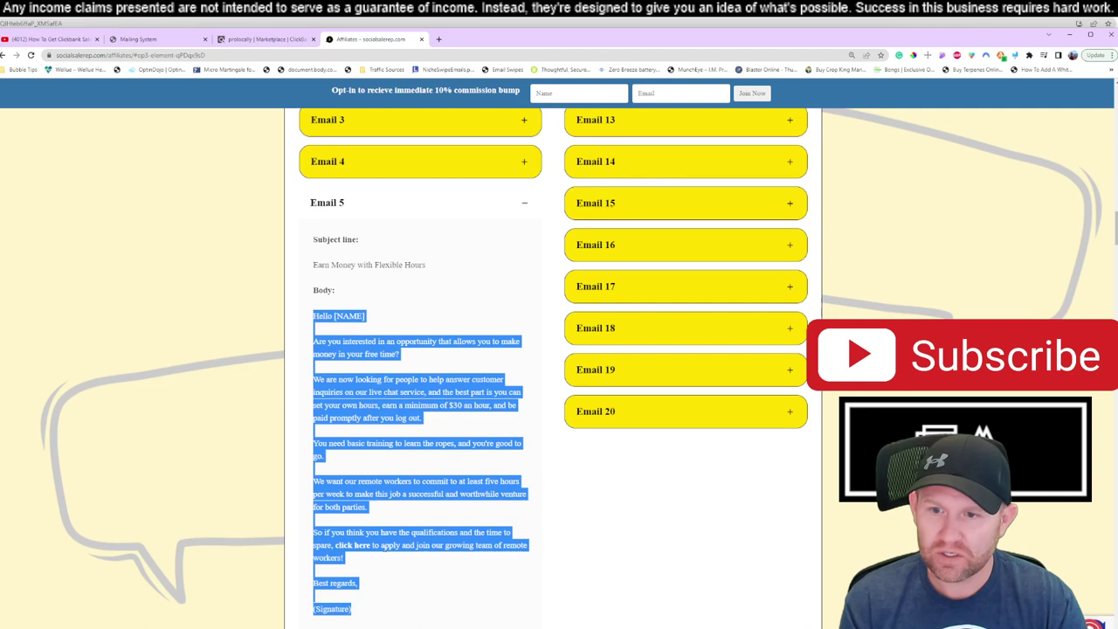
{"action": "scroll", "coordinate": [367, 524], "scroll_direction": "down", "scroll_amount": 3}
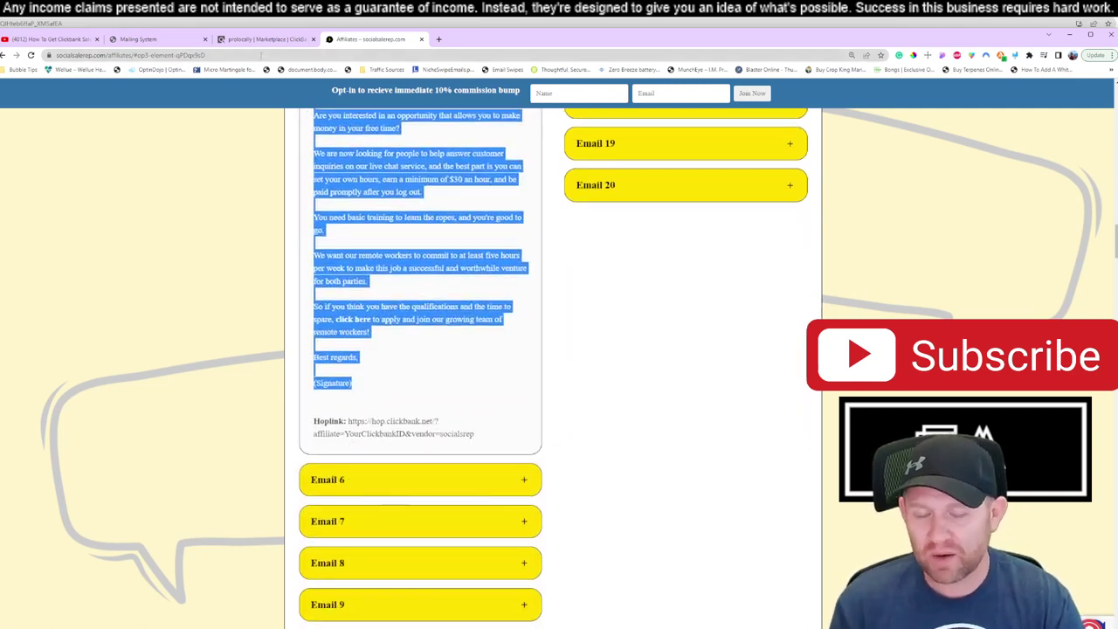
{"action": "scroll", "coordinate": [429, 285], "scroll_direction": "up", "scroll_amount": 1}
{"action": "scroll", "coordinate": [428, 288], "scroll_direction": "up", "scroll_amount": 2}
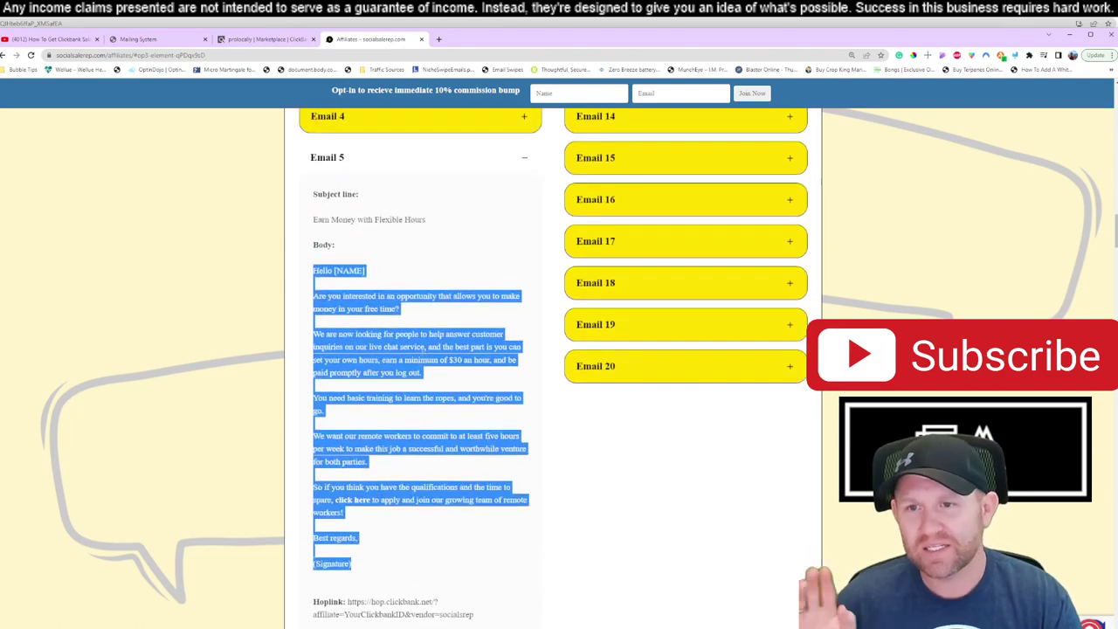
{"action": "scroll", "coordinate": [425, 353], "scroll_direction": "down", "scroll_amount": 1}
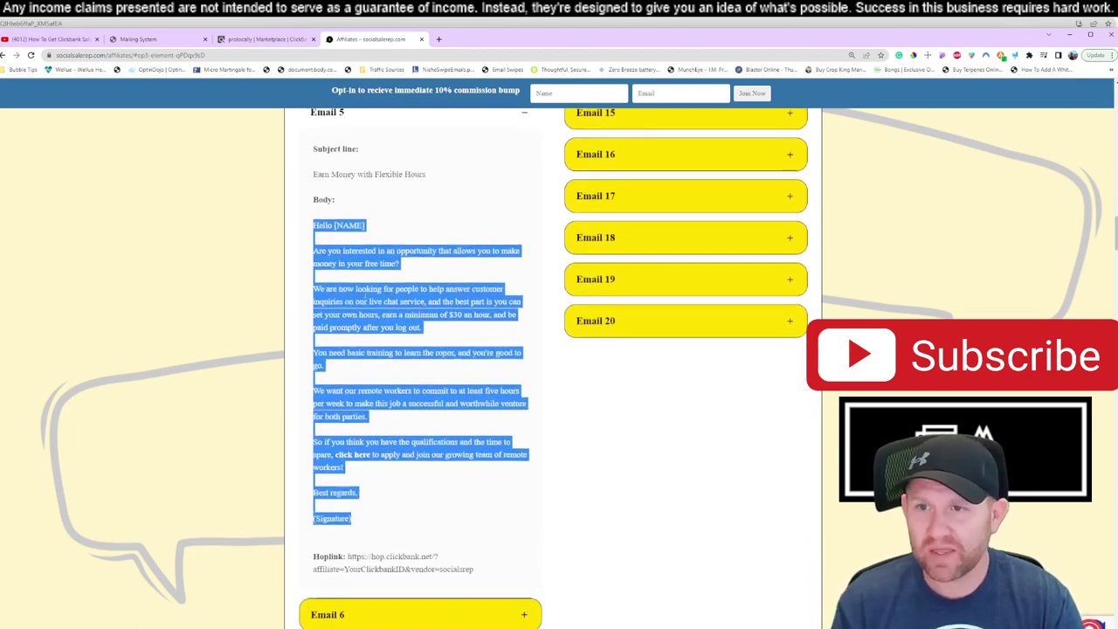
Step: Clear the placeholder message text and paste in the copied Email 5 body
{"action": "left_click", "coordinate": [140, 40]}
{"action": "scroll", "coordinate": [440, 302], "scroll_direction": "down", "scroll_amount": 2}
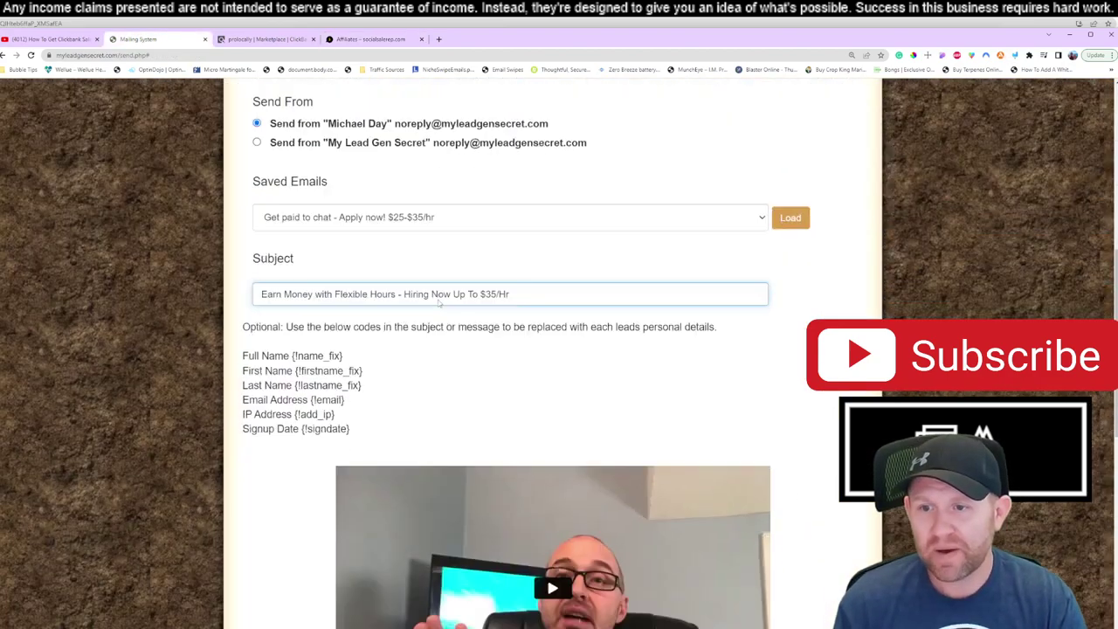
{"action": "scroll", "coordinate": [439, 302], "scroll_direction": "down", "scroll_amount": 3}
{"action": "scroll", "coordinate": [440, 302], "scroll_direction": "down", "scroll_amount": 4}
{"action": "left_click", "coordinate": [421, 323]}
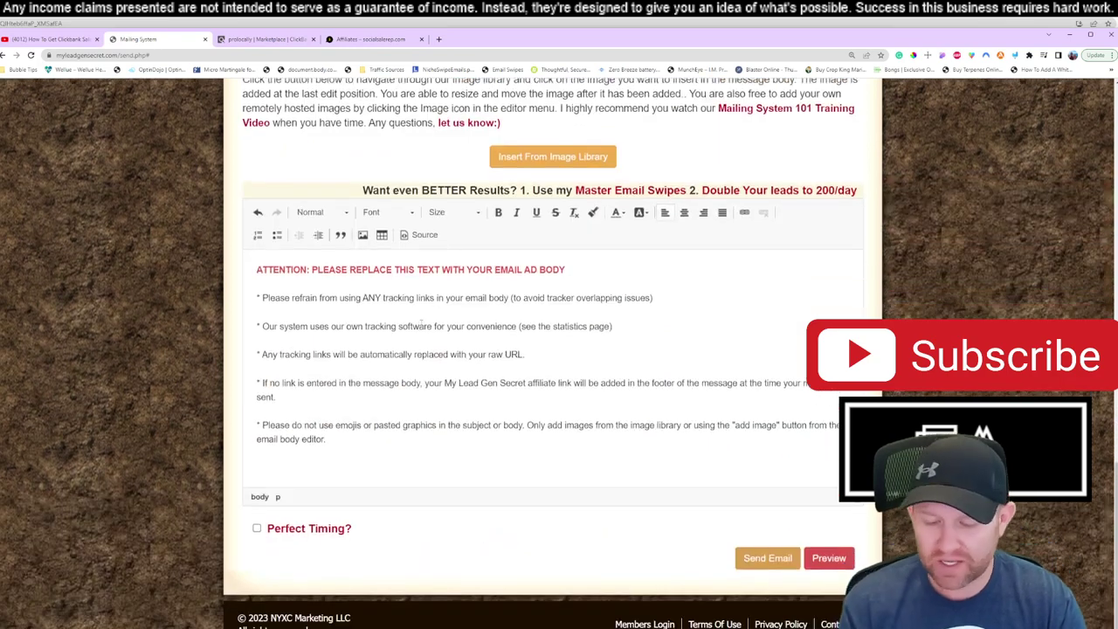
{"action": "key", "text": "ctrl+a"}
{"action": "key", "text": "Delete"}
{"action": "key", "text": "ctrl+v"}
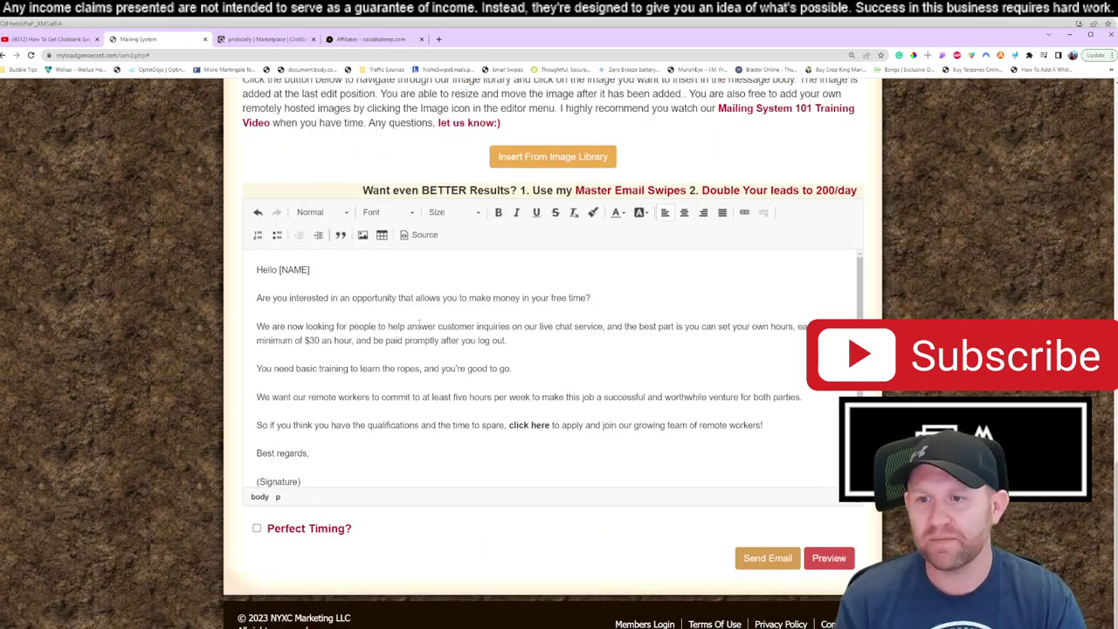
Step: Locate the [NAME] placeholder in the pasted greeting
{"action": "scroll", "coordinate": [396, 346], "scroll_direction": "up", "scroll_amount": 1}
{"action": "scroll", "coordinate": [395, 347], "scroll_direction": "up", "scroll_amount": 3}
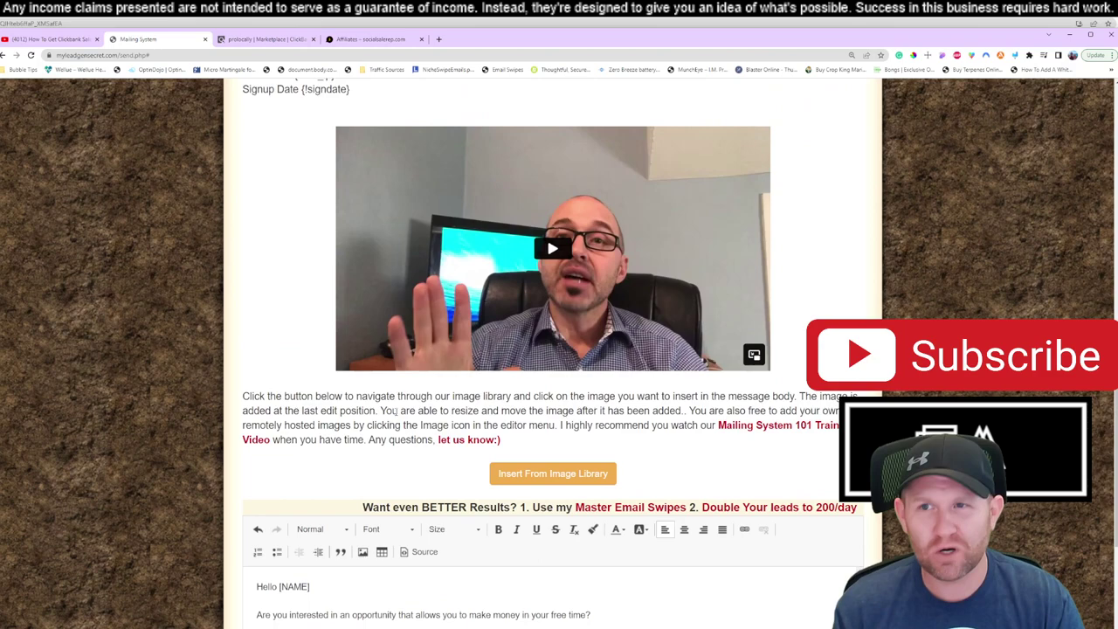
{"action": "scroll", "coordinate": [332, 556], "scroll_direction": "down", "scroll_amount": 1}
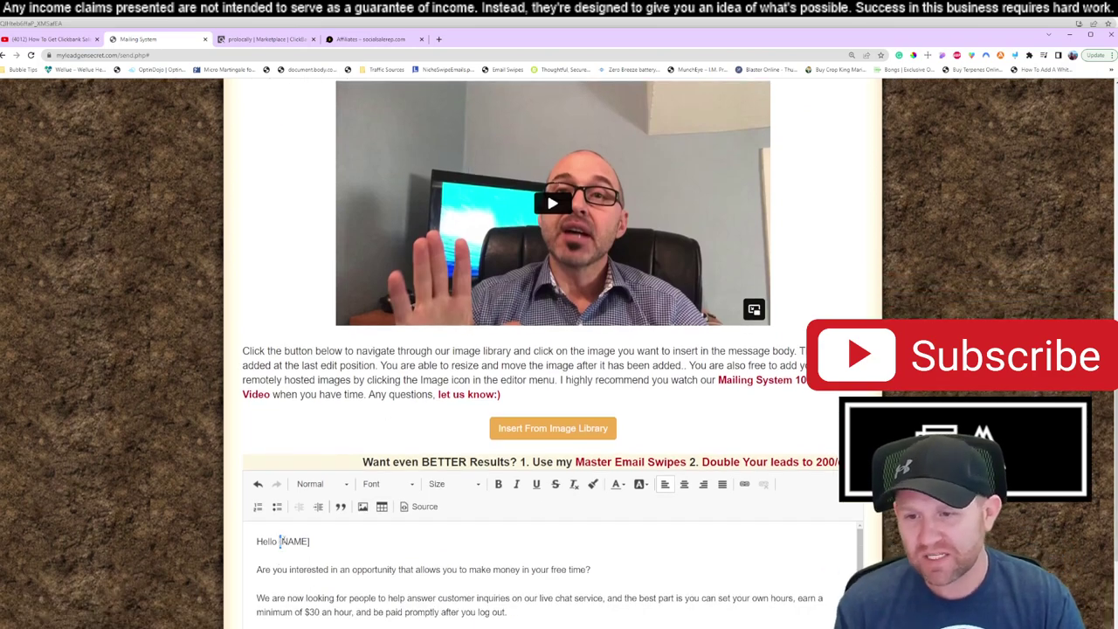
{"action": "double_click", "coordinate": [290, 542]}
{"action": "left_click", "coordinate": [311, 542]}
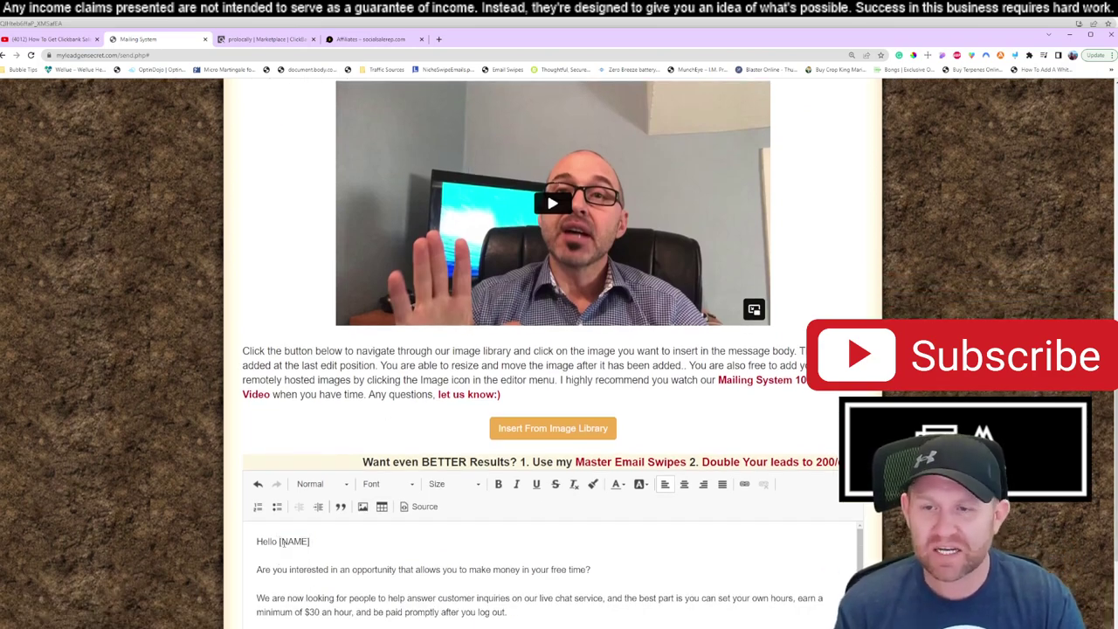
{"action": "scroll", "coordinate": [289, 540], "scroll_direction": "up", "scroll_amount": 1}
{"action": "scroll", "coordinate": [294, 539], "scroll_direction": "up", "scroll_amount": 3}
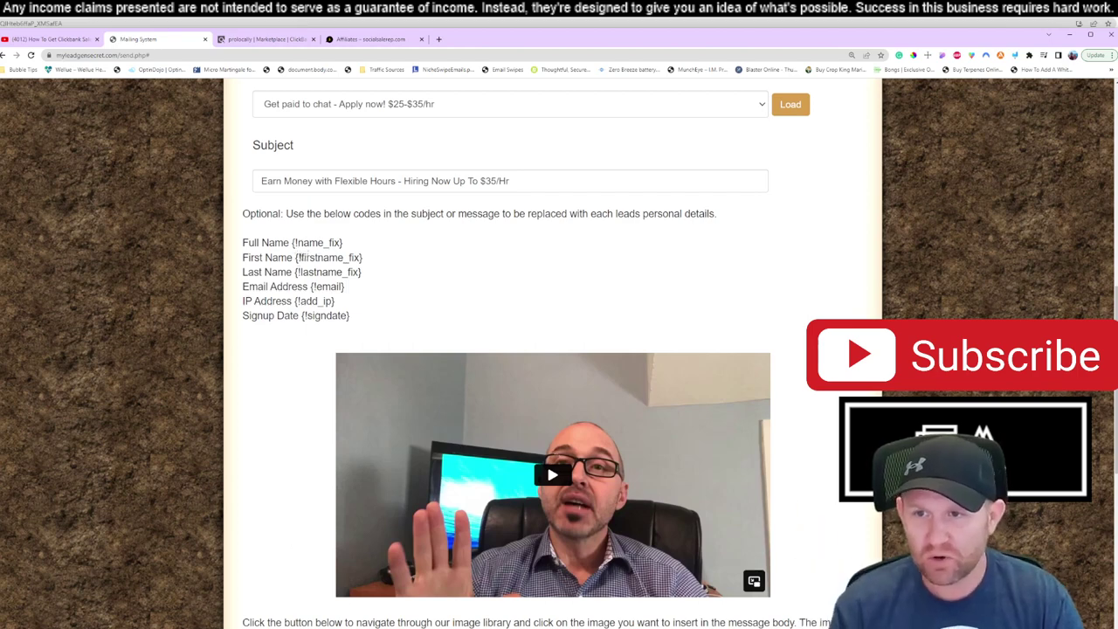
Step: Replace [NAME] in the greeting with the {!firstname_fix} personalization code
{"action": "left_click_drag", "start_coordinate": [297, 257], "coordinate": [363, 258]}
{"action": "key", "text": "ctrl+c"}
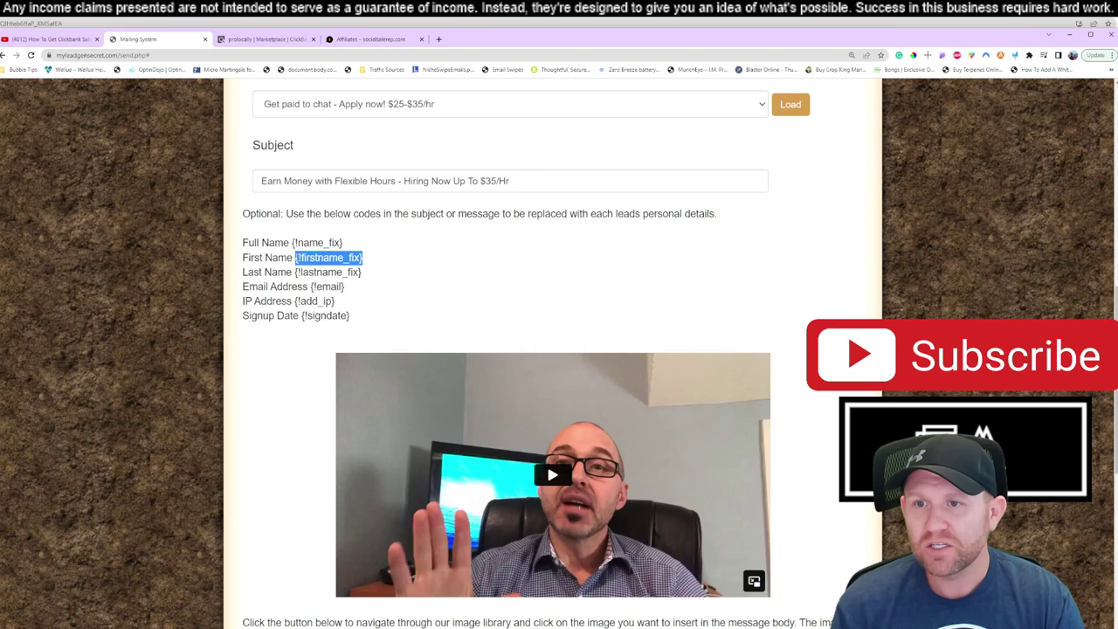
{"action": "scroll", "coordinate": [367, 272], "scroll_direction": "down", "scroll_amount": 3}
{"action": "scroll", "coordinate": [332, 393], "scroll_direction": "down", "scroll_amount": 1}
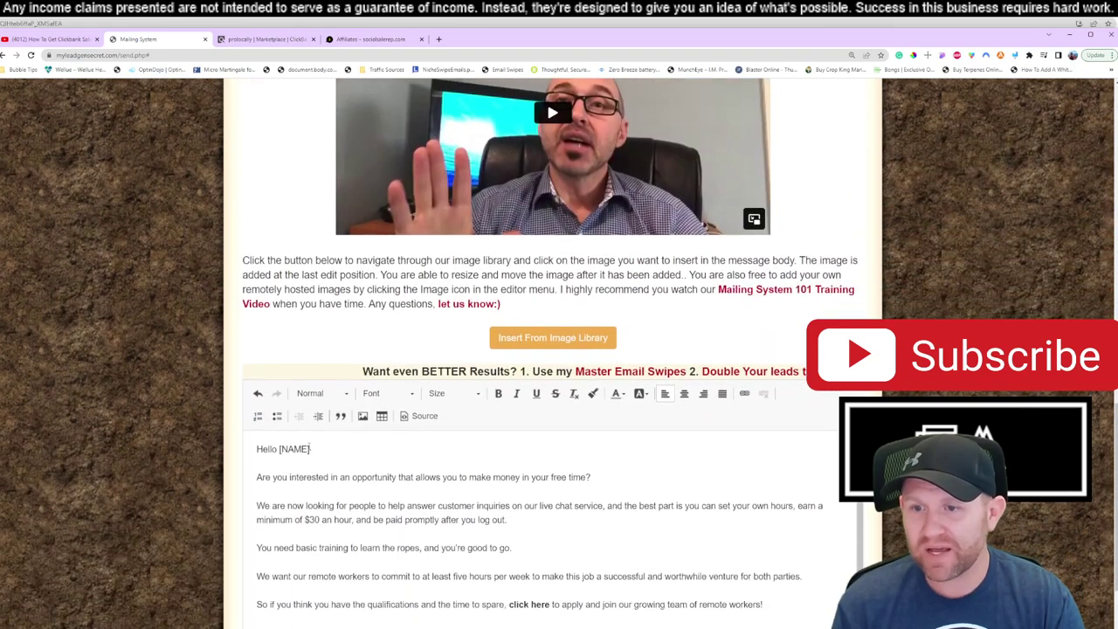
{"action": "left_click_drag", "start_coordinate": [279, 451], "coordinate": [311, 450]}
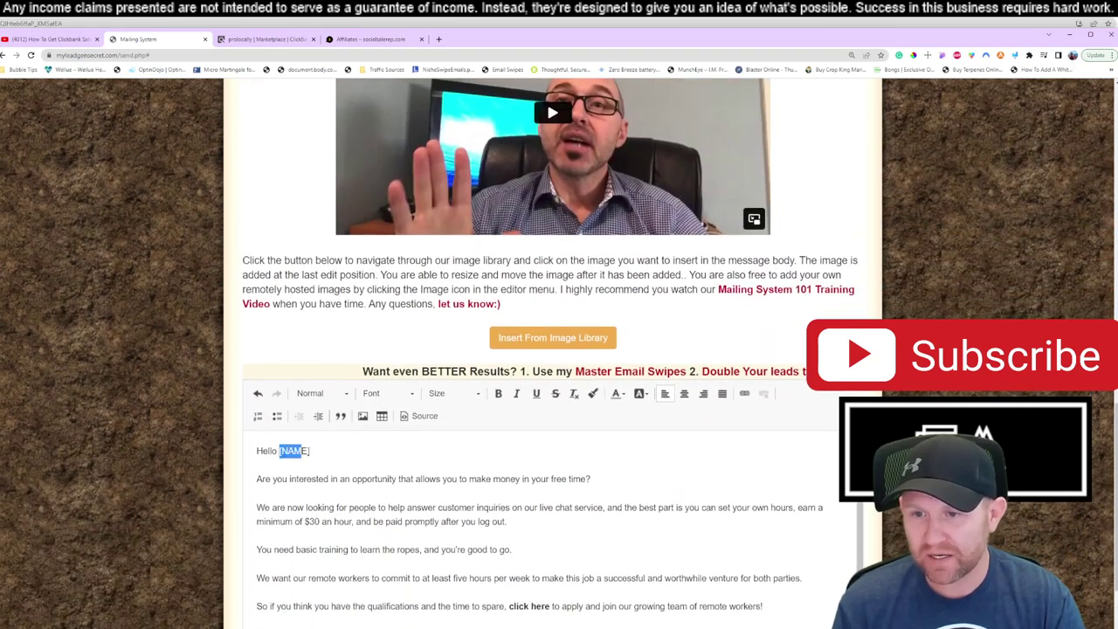
{"action": "key", "text": "ctrl+v"}
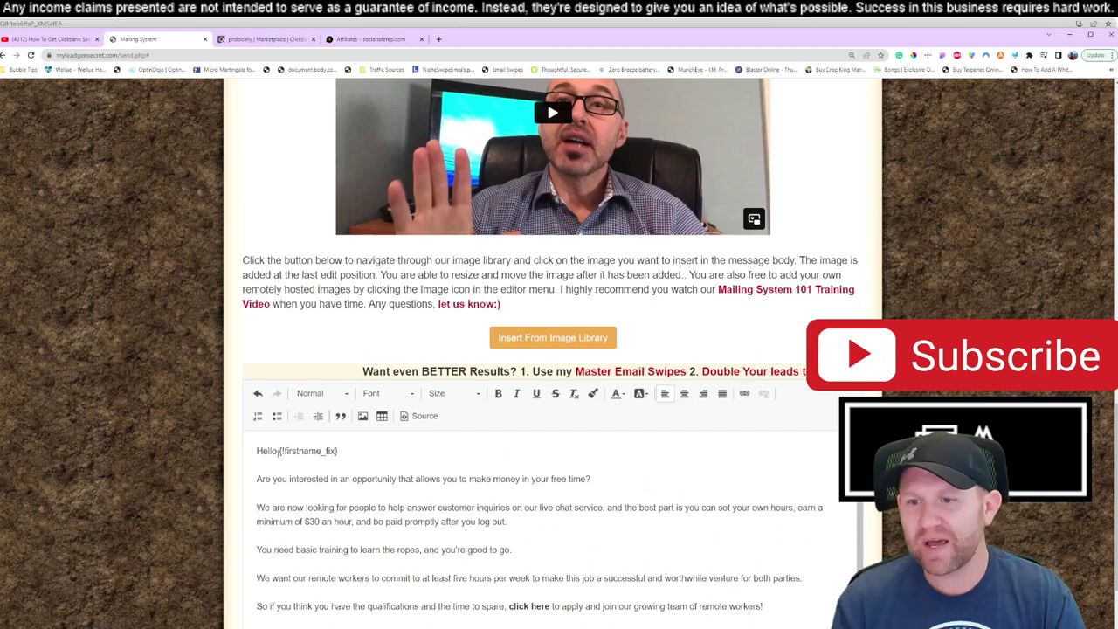
Step: Replace the (Signature) placeholder with the sign-off 'Management'
{"action": "scroll", "coordinate": [690, 511], "scroll_direction": "down", "scroll_amount": 1}
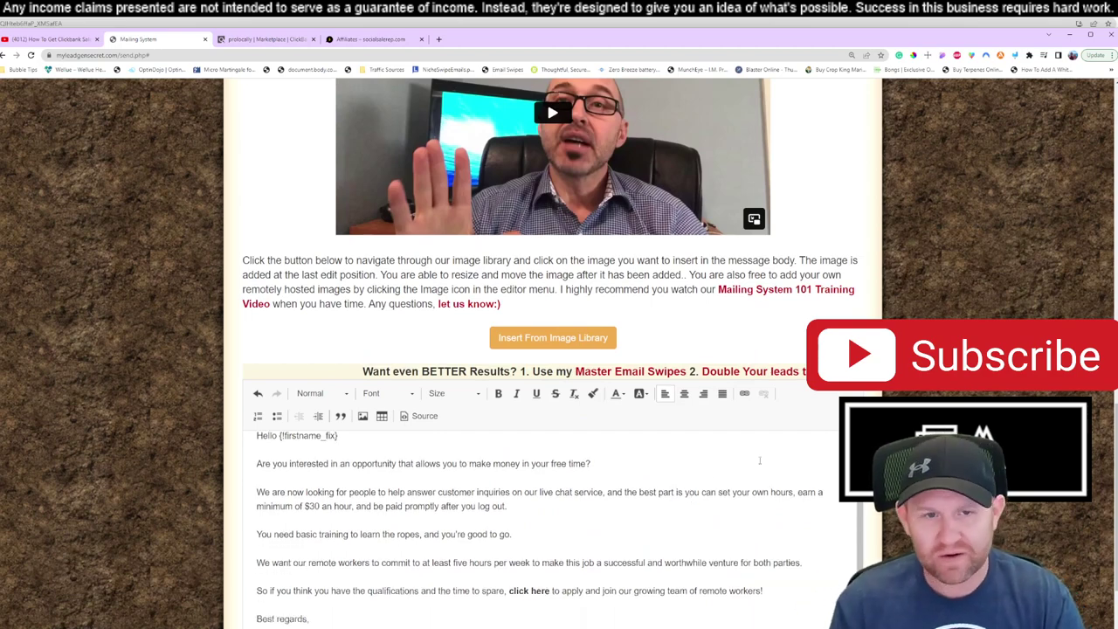
{"action": "scroll", "coordinate": [690, 511], "scroll_direction": "down", "scroll_amount": 1}
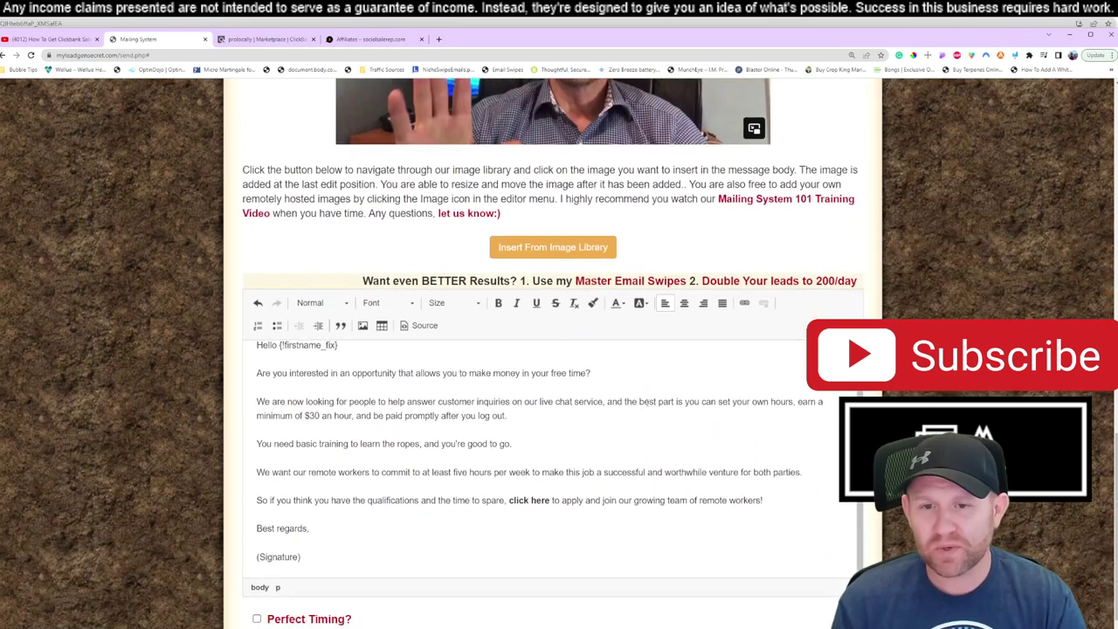
{"action": "scroll", "coordinate": [293, 526], "scroll_direction": "down", "scroll_amount": 1}
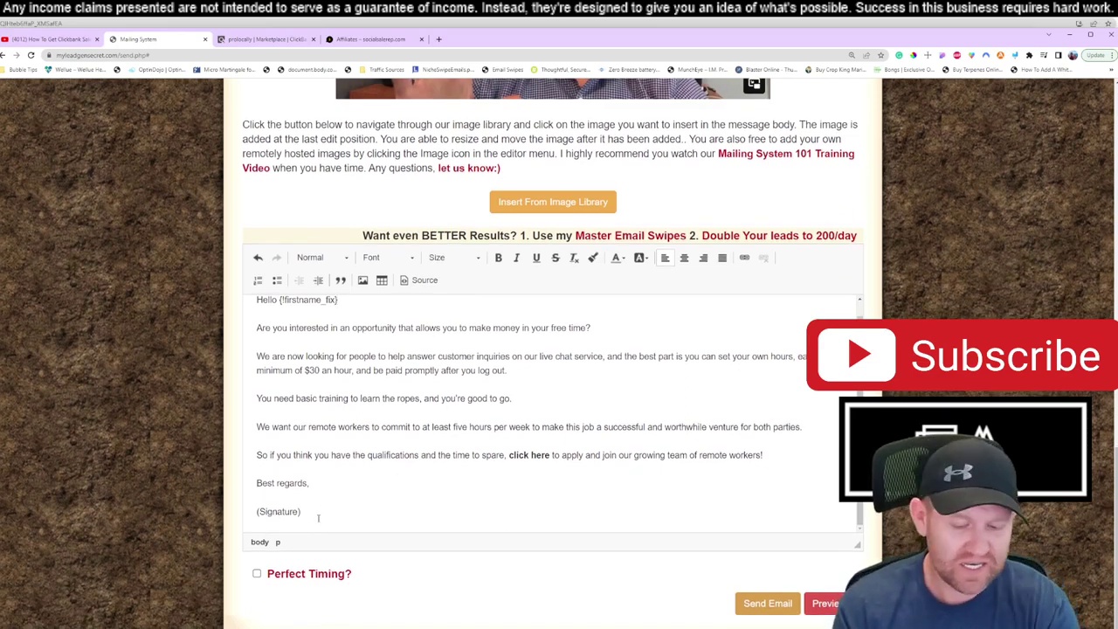
{"action": "key", "text": "BackSpace"}
{"action": "key", "text": "BackSpace"}
{"action": "key", "text": "BackSpace"}
{"action": "key", "text": "BackSpace"}
{"action": "key", "text": "BackSpace"}
{"action": "key", "text": "BackSpace"}
{"action": "key", "text": "BackSpace"}
{"action": "key", "text": "BackSpace"}
{"action": "key", "text": "BackSpace"}
{"action": "key", "text": "BackSpace"}
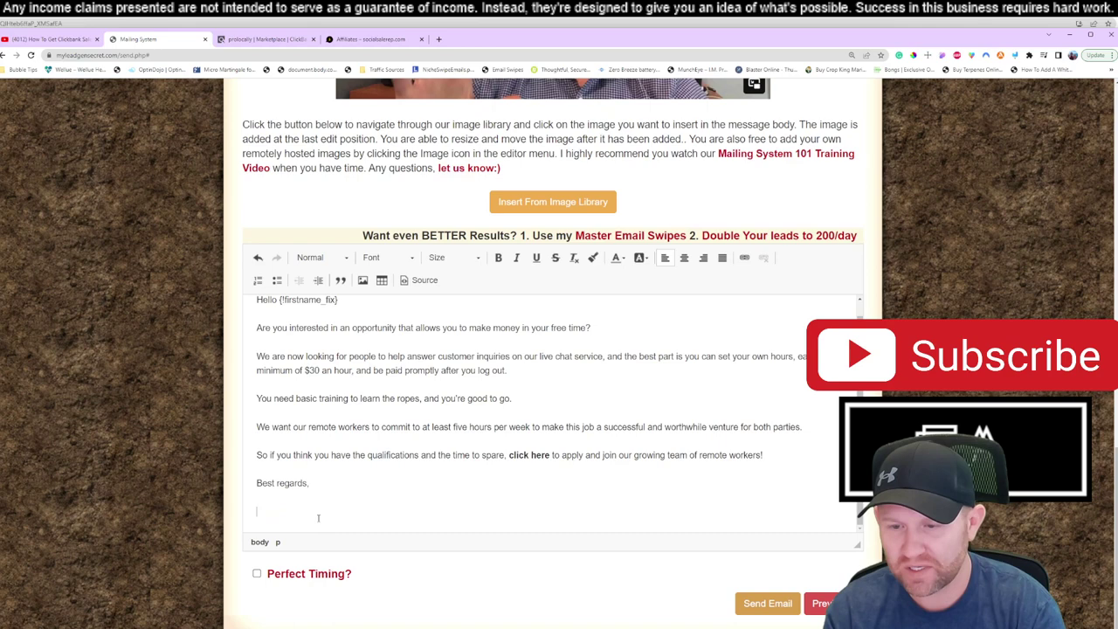
{"action": "type", "text": "Management"}
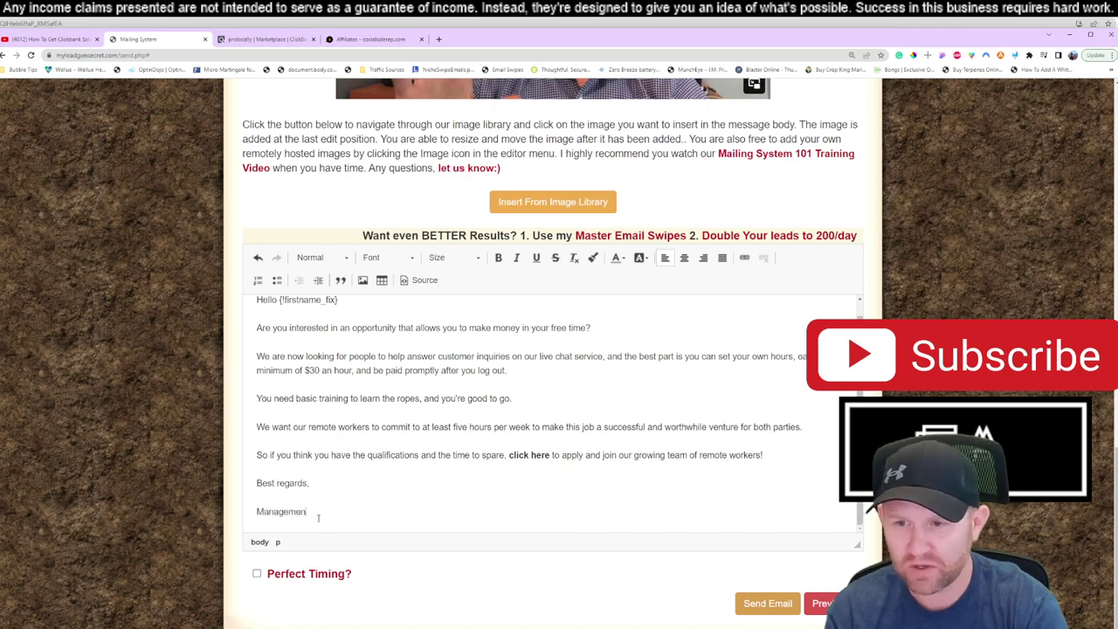
{"action": "scroll", "coordinate": [466, 490], "scroll_direction": "up", "scroll_amount": 1}
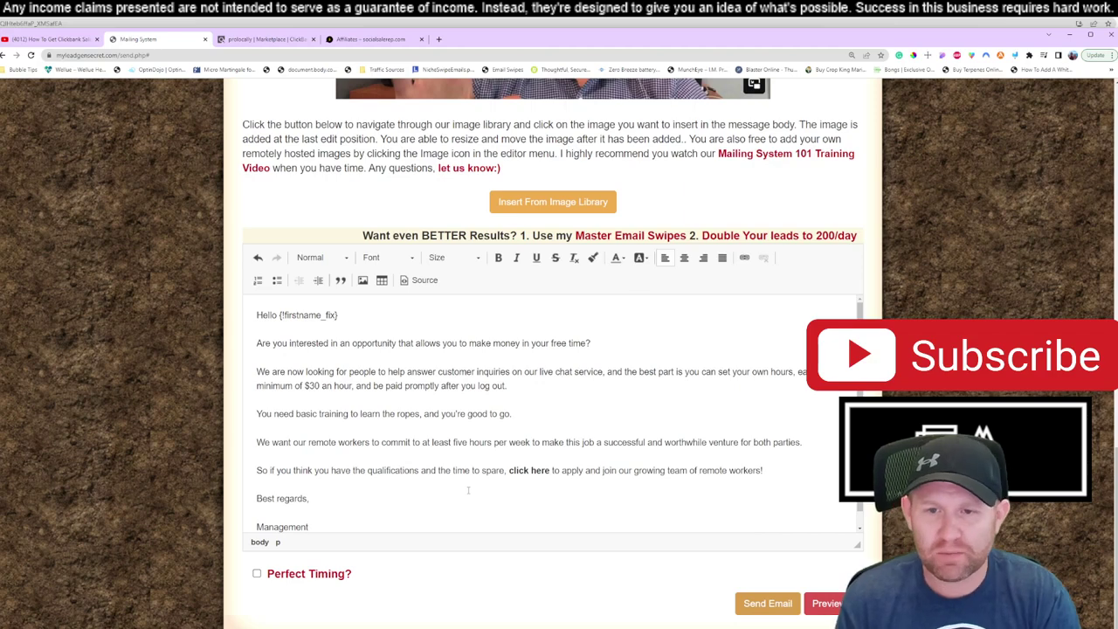
{"action": "left_click", "coordinate": [272, 39]}
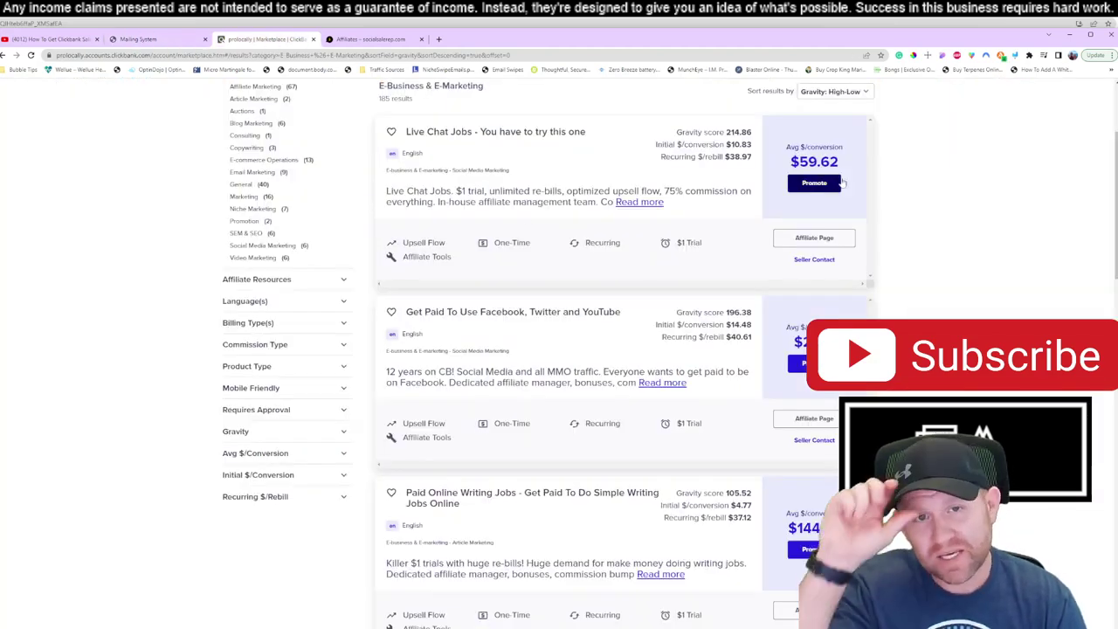
Step: Promote the Live Chat Jobs offer and copy its newly created HopLink
{"action": "scroll", "coordinate": [808, 210], "scroll_direction": "up", "scroll_amount": 1}
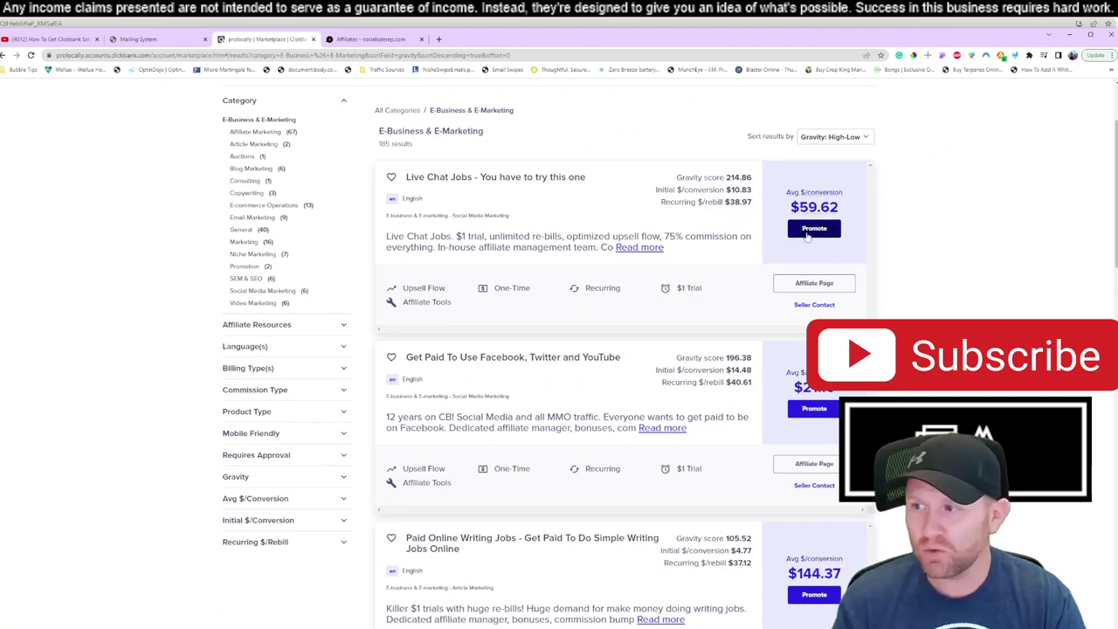
{"action": "left_click", "coordinate": [810, 229]}
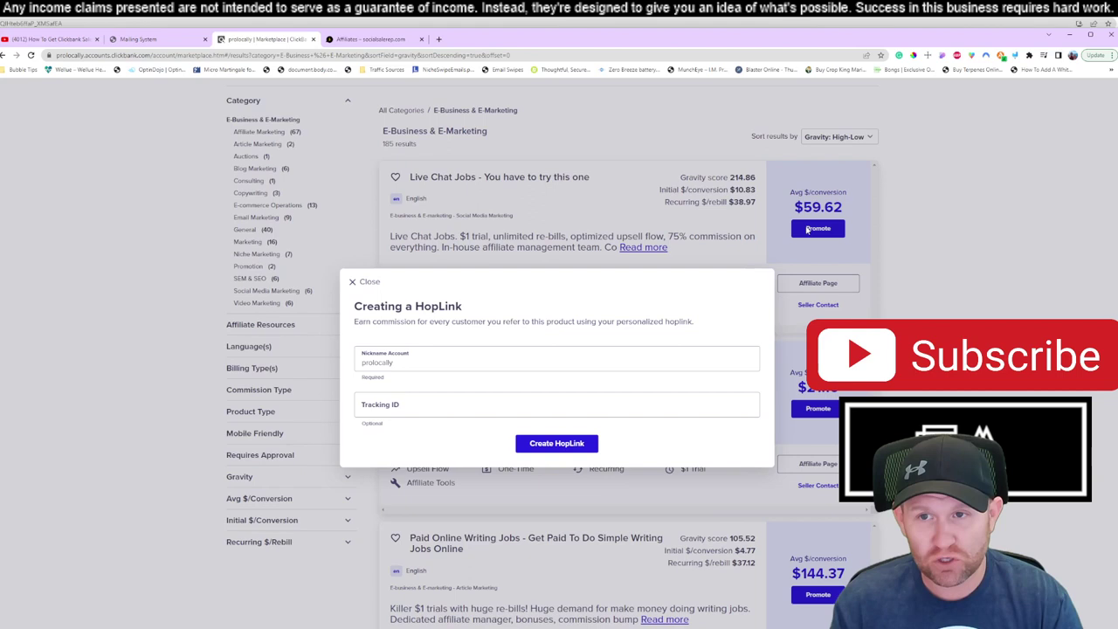
{"action": "left_click", "coordinate": [555, 448]}
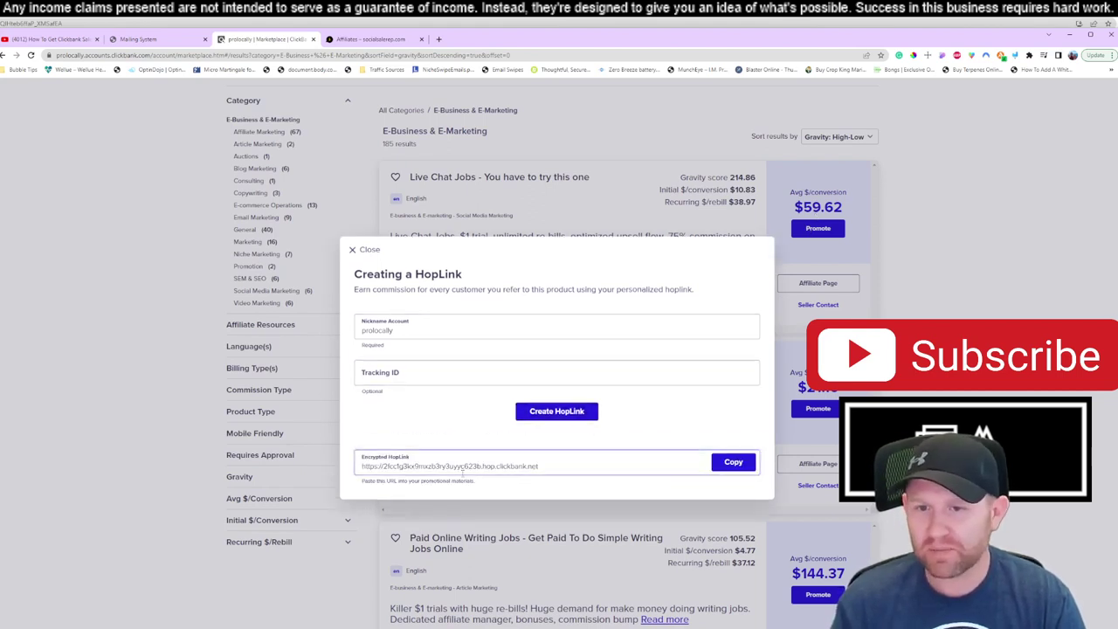
{"action": "left_click", "coordinate": [730, 465]}
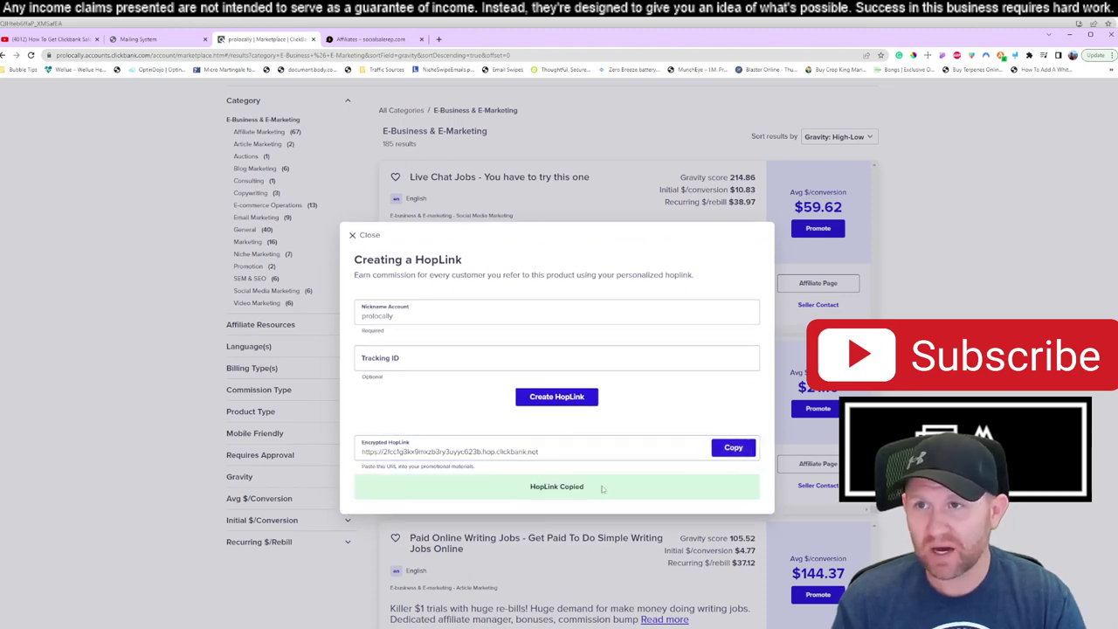
Step: Link the 'click here' text in the email body to the copied ClickBank HopLink
{"action": "left_click", "coordinate": [140, 39]}
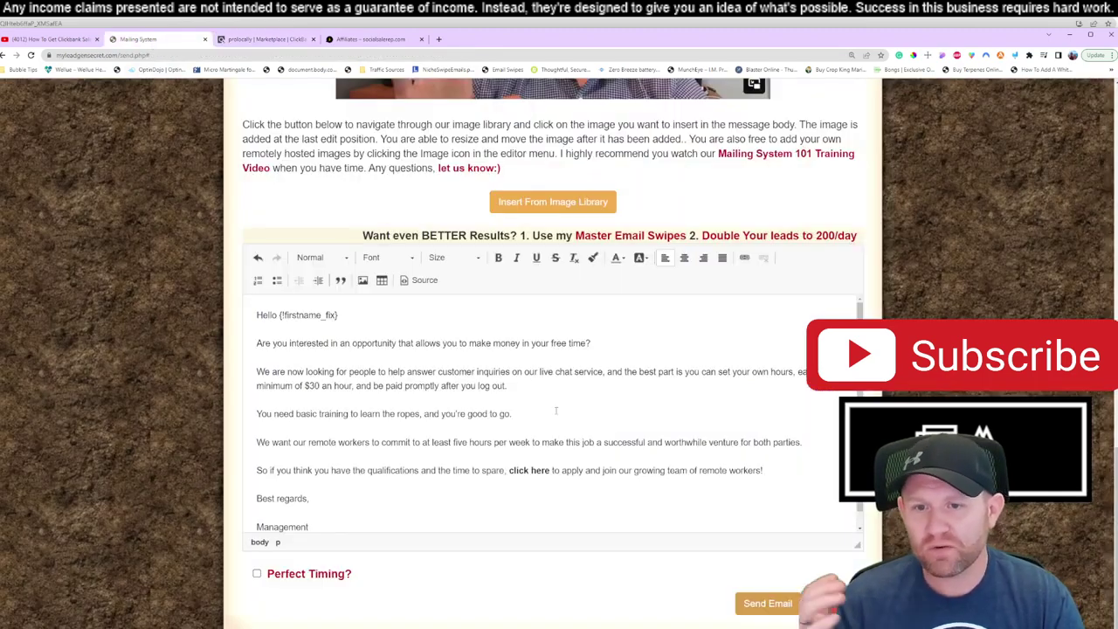
{"action": "scroll", "coordinate": [411, 406], "scroll_direction": "down", "scroll_amount": 1}
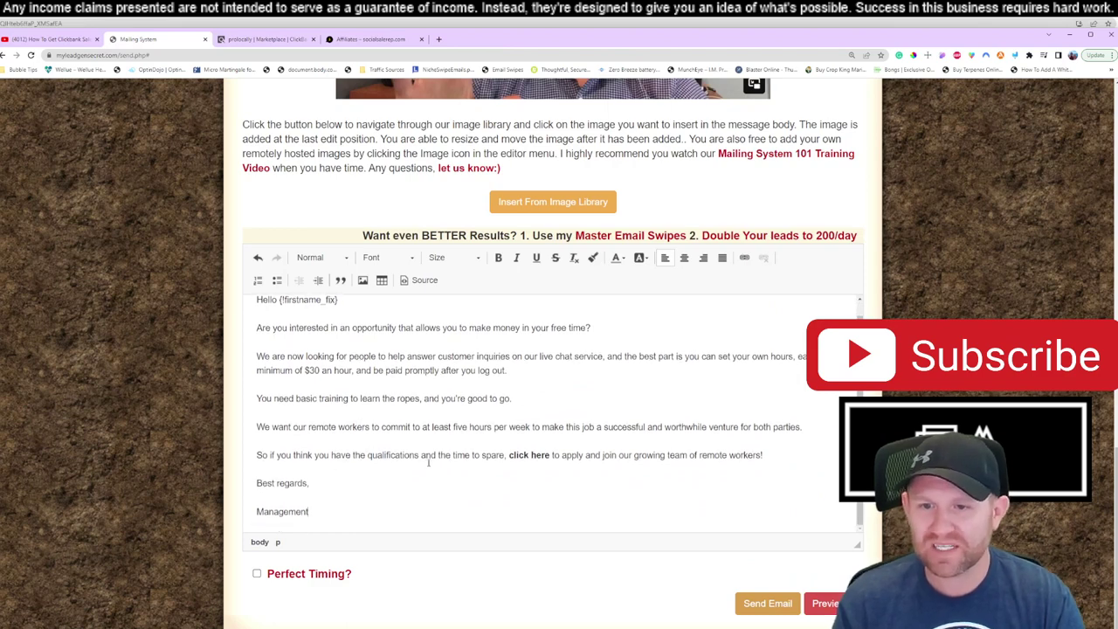
{"action": "mouse_move", "coordinate": [508, 456]}
{"action": "left_mouse_down"}
{"action": "mouse_move", "coordinate": [578, 455]}
{"action": "mouse_move", "coordinate": [641, 258]}
{"action": "left_mouse_up"}
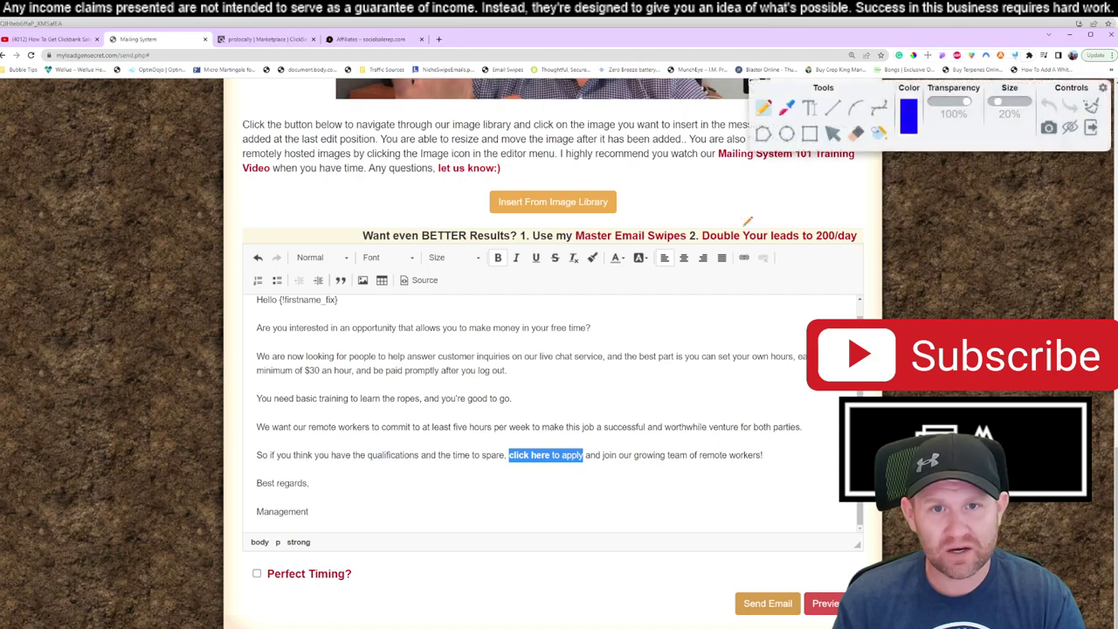
{"action": "left_click", "coordinate": [1091, 128]}
{"action": "left_click", "coordinate": [744, 257]}
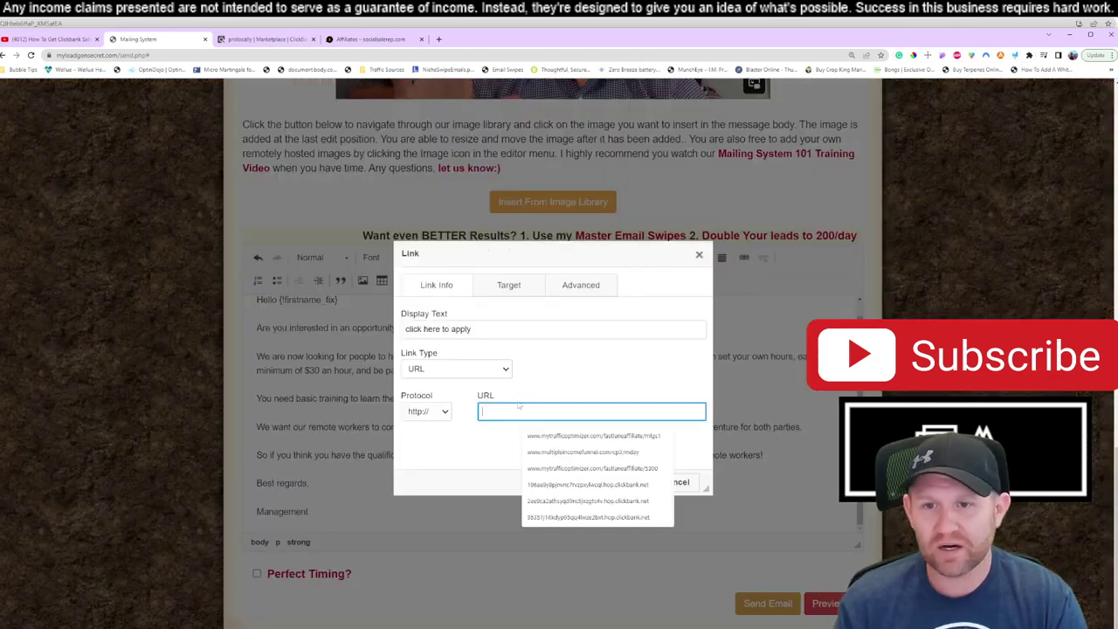
{"action": "key", "text": "ctrl+v"}
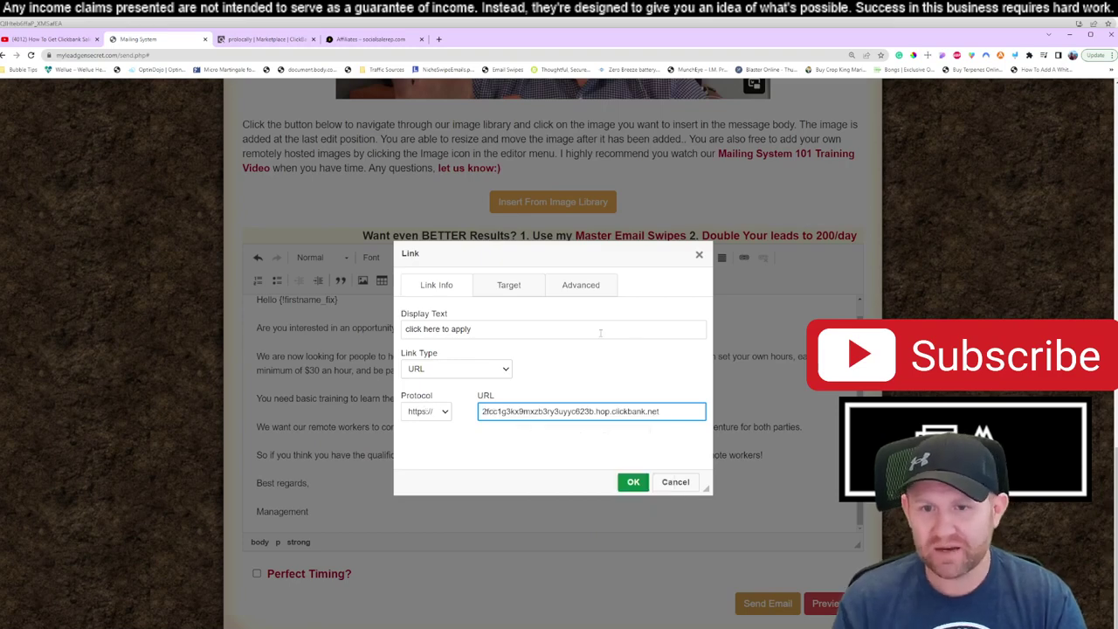
{"action": "left_click", "coordinate": [632, 484]}
Step: Deselect the new link and scroll down to the Perfect Timing setting
{"action": "left_click", "coordinate": [624, 399]}
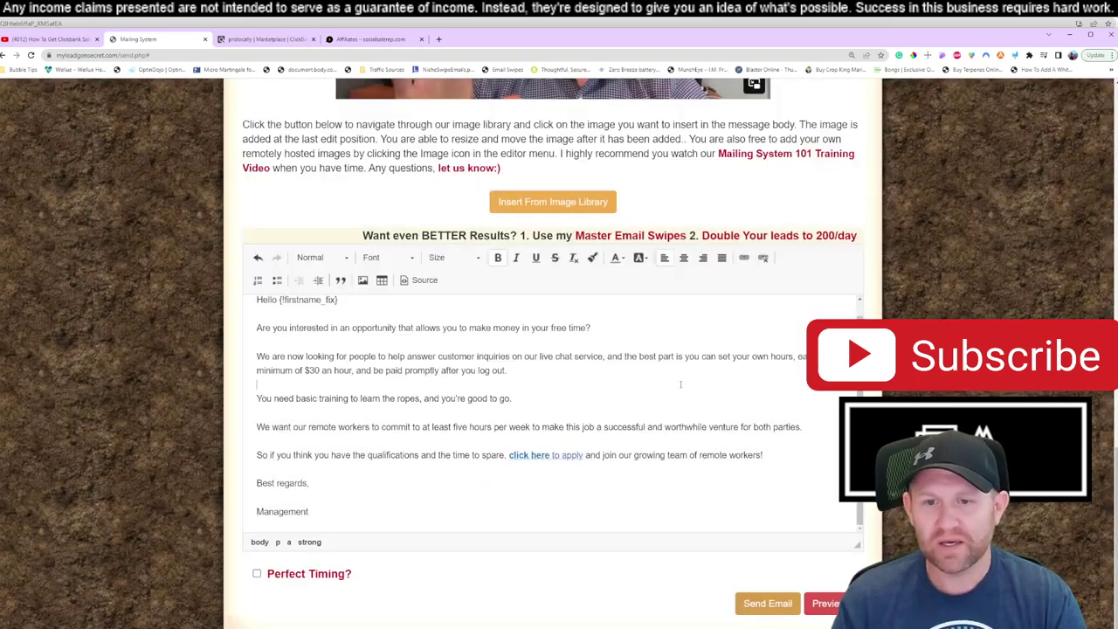
{"action": "scroll", "coordinate": [473, 461], "scroll_direction": "up", "scroll_amount": 1}
{"action": "scroll", "coordinate": [472, 461], "scroll_direction": "down", "scroll_amount": 1}
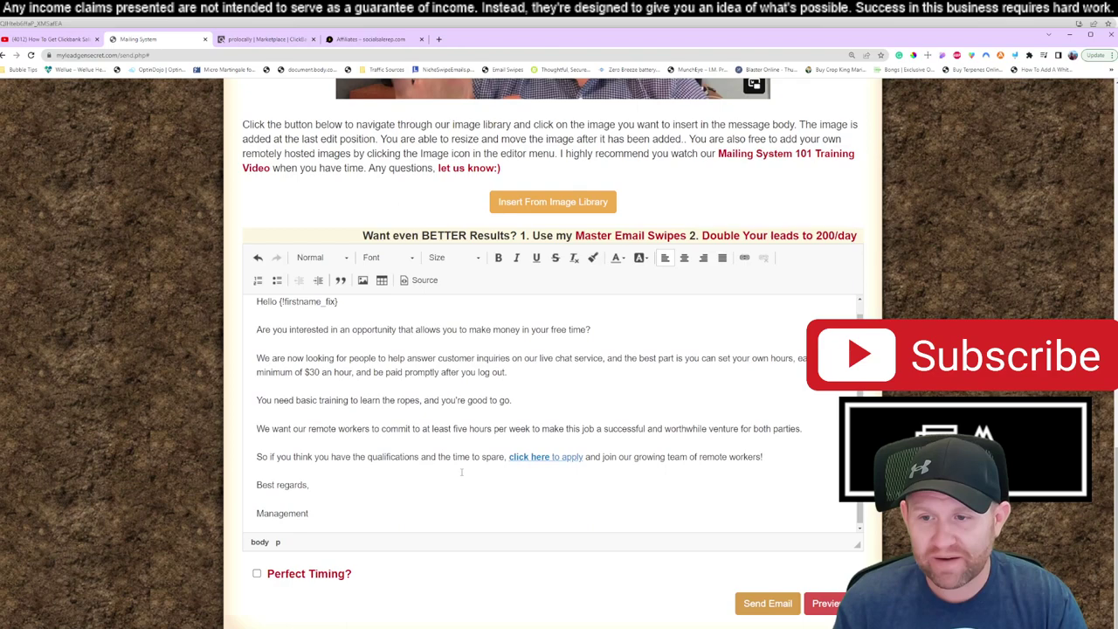
{"action": "scroll", "coordinate": [469, 528], "scroll_direction": "down", "scroll_amount": 1}
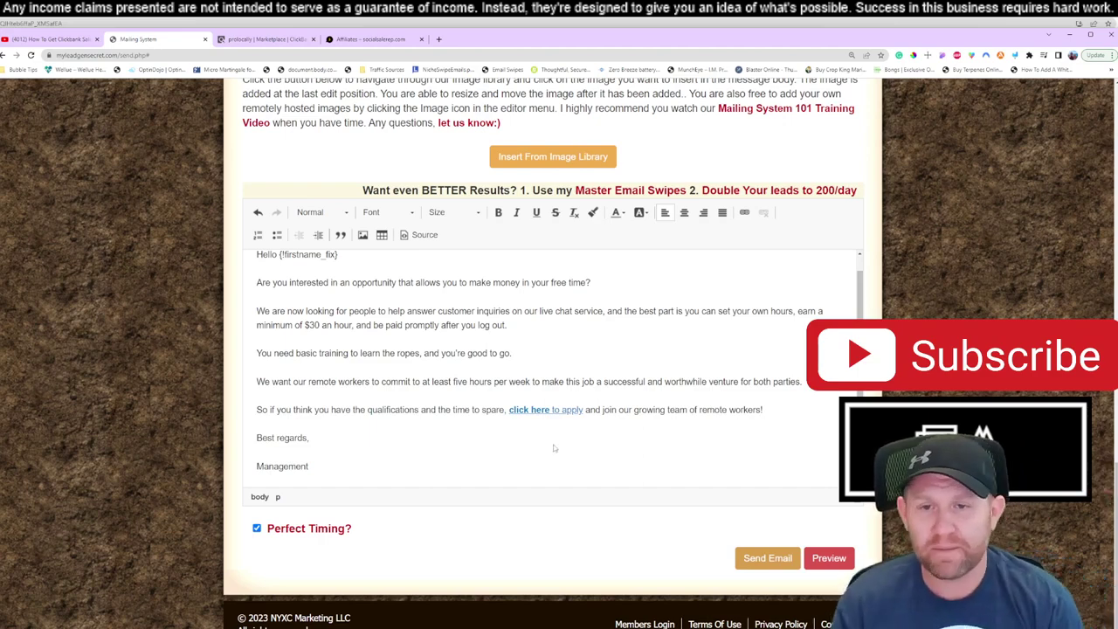
Step: Send the email to the 91,100 selected leads and return to the top of the reloaded page
{"action": "scroll", "coordinate": [696, 424], "scroll_direction": "up", "scroll_amount": 1}
{"action": "left_click", "coordinate": [759, 557]}
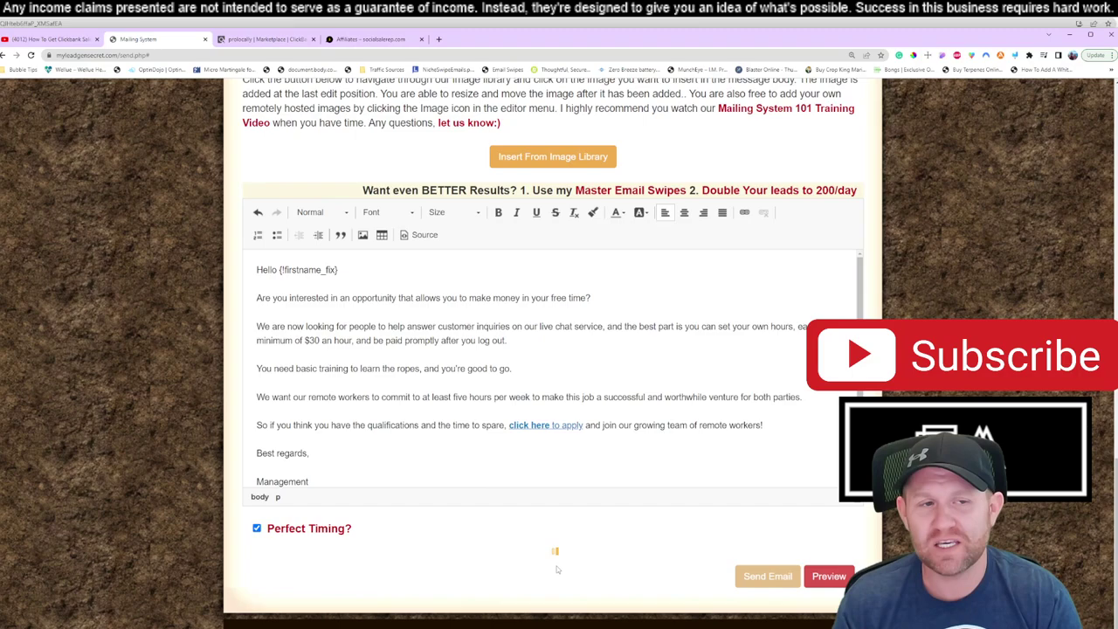
{"action": "scroll", "coordinate": [557, 569], "scroll_direction": "down", "scroll_amount": 1}
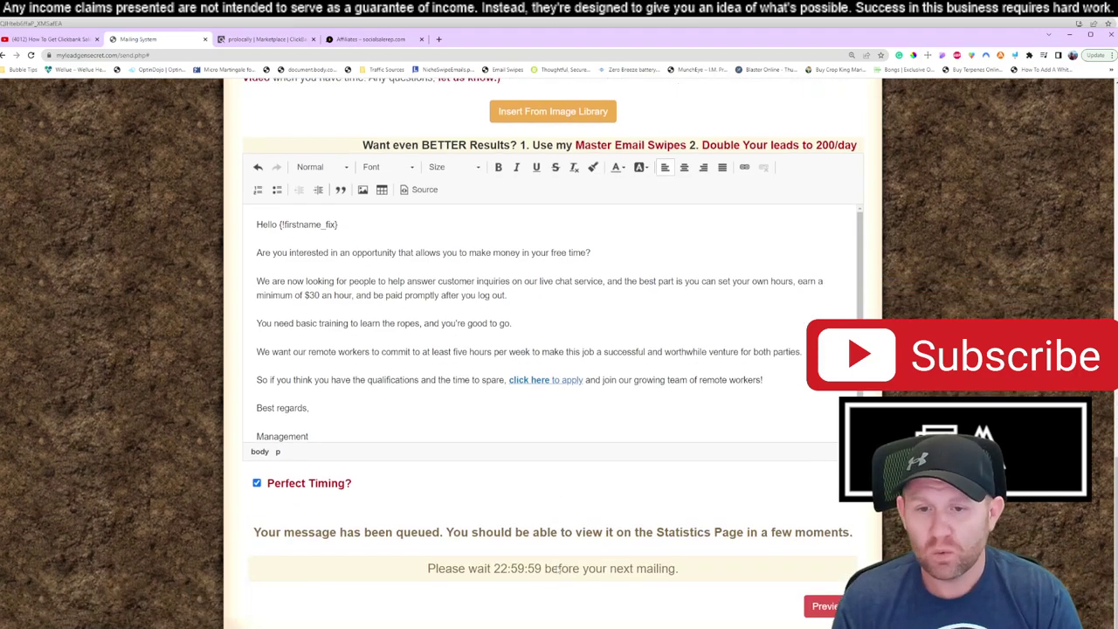
{"action": "scroll", "coordinate": [559, 550], "scroll_direction": "up", "scroll_amount": 4}
{"action": "scroll", "coordinate": [564, 523], "scroll_direction": "up", "scroll_amount": 6}
{"action": "scroll", "coordinate": [563, 523], "scroll_direction": "up", "scroll_amount": 2}
{"action": "scroll", "coordinate": [563, 523], "scroll_direction": "up", "scroll_amount": 3}
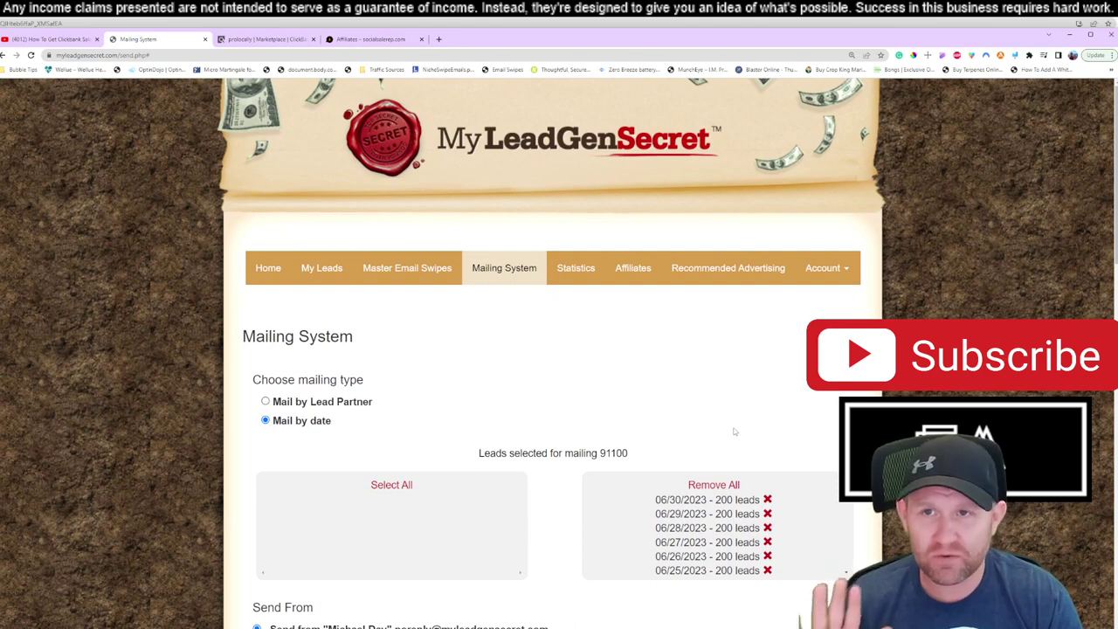
Step: Duplicate the mailing tab, log out in the copy, and review the queued email's subject
{"action": "right_click", "coordinate": [151, 43]}
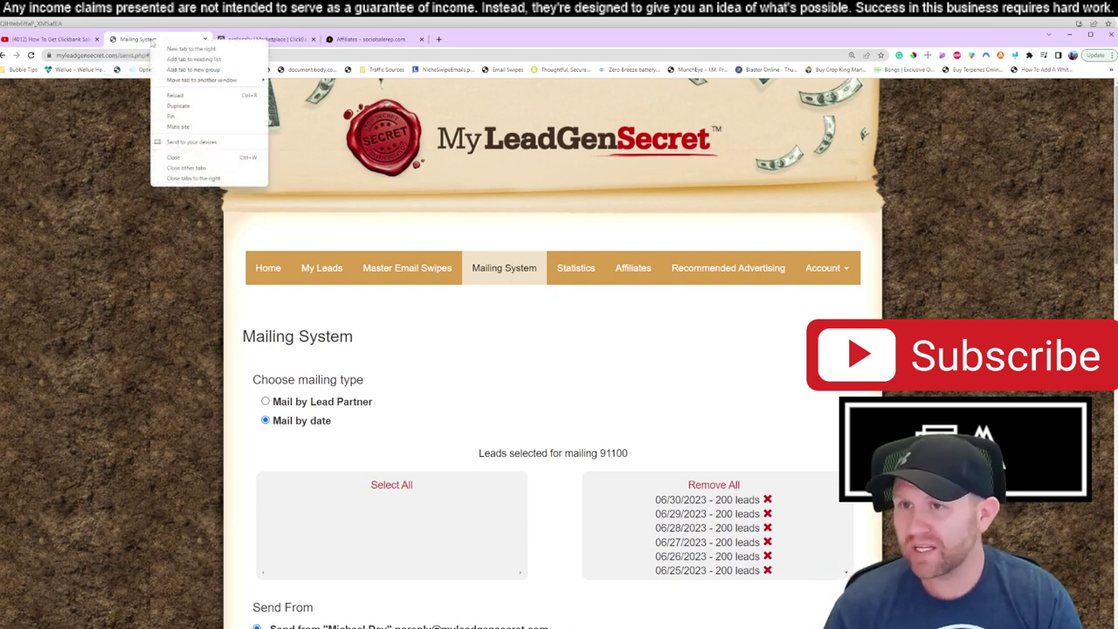
{"action": "left_click", "coordinate": [194, 107]}
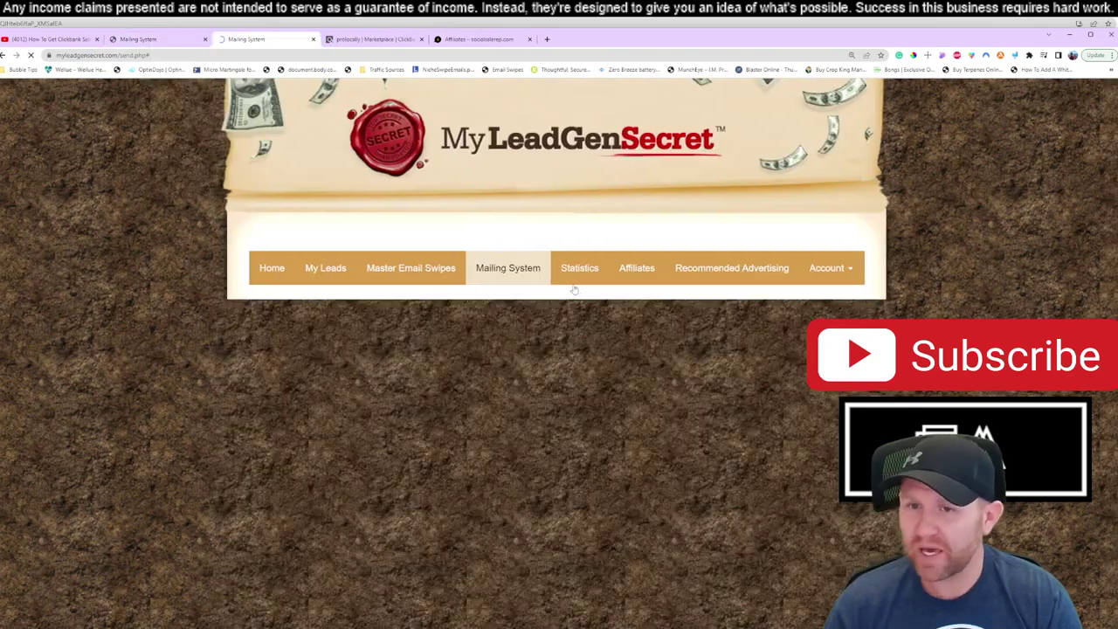
{"action": "mouse_move", "coordinate": [823, 268]}
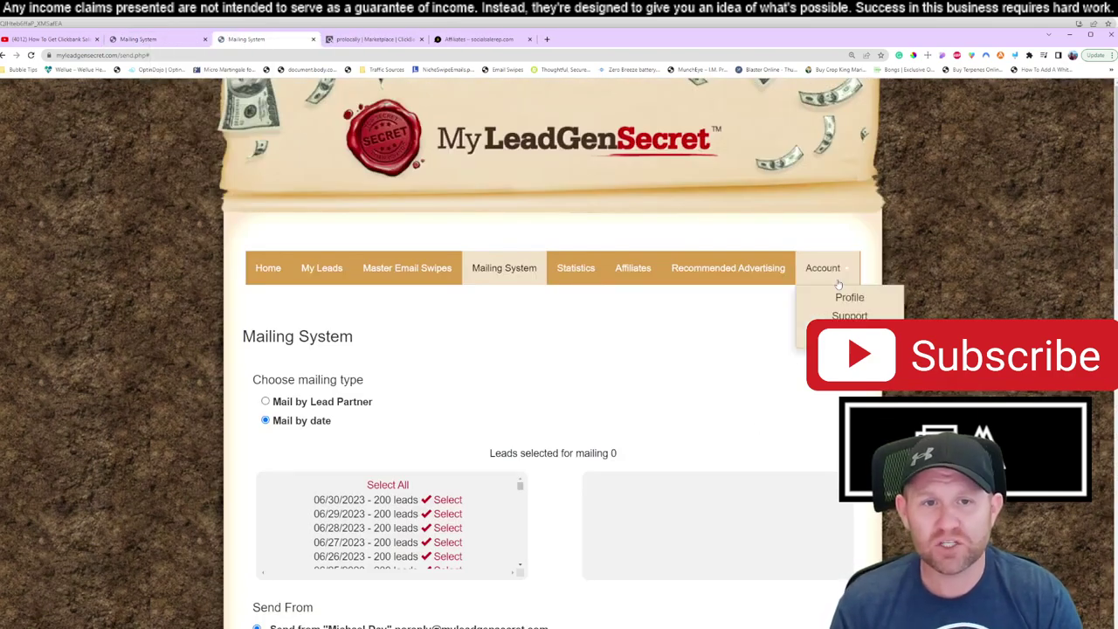
{"action": "left_click", "coordinate": [846, 317]}
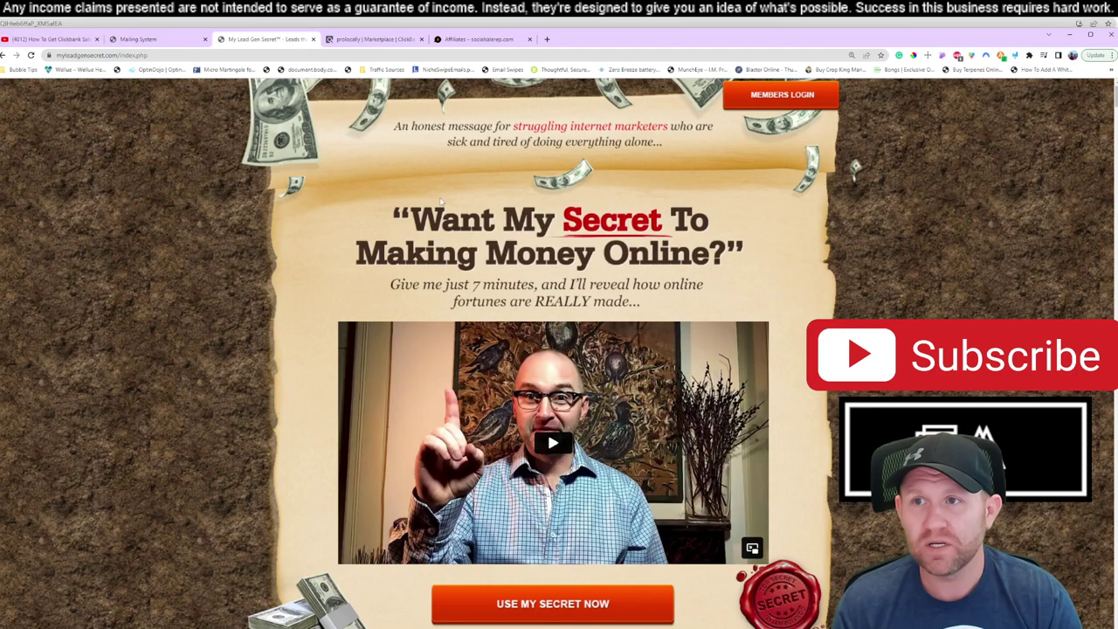
{"action": "left_click", "coordinate": [145, 39]}
{"action": "scroll", "coordinate": [493, 309], "scroll_direction": "down", "scroll_amount": 6}
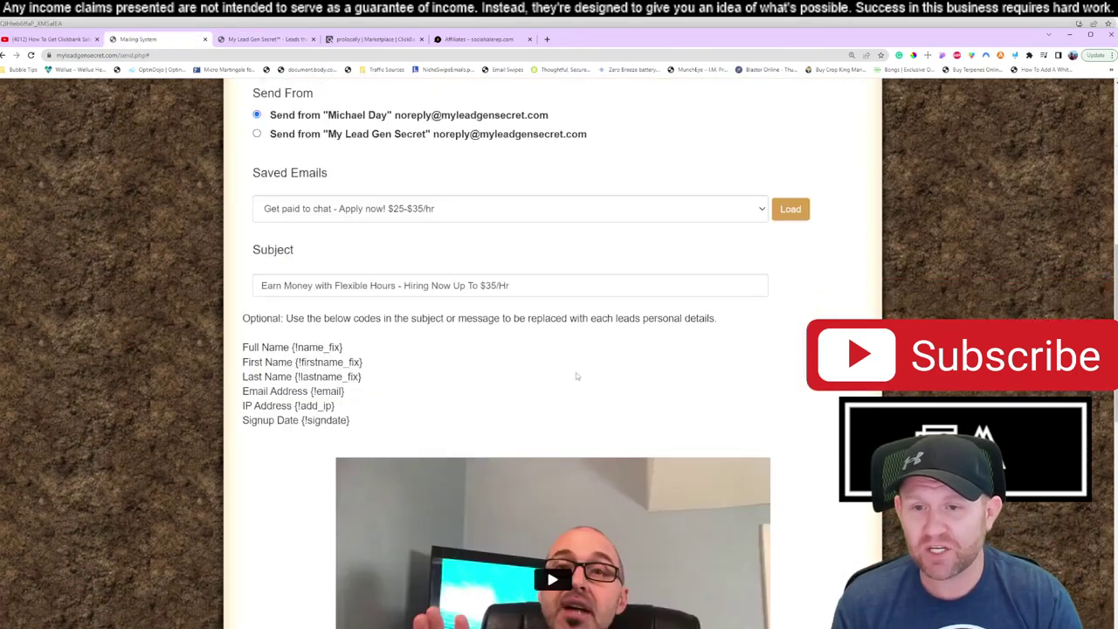
{"action": "scroll", "coordinate": [575, 372], "scroll_direction": "down", "scroll_amount": 1}
{"action": "scroll", "coordinate": [353, 321], "scroll_direction": "up", "scroll_amount": 1}
{"action": "left_click", "coordinate": [343, 301]}
{"action": "scroll", "coordinate": [343, 301], "scroll_direction": "down", "scroll_amount": 1}
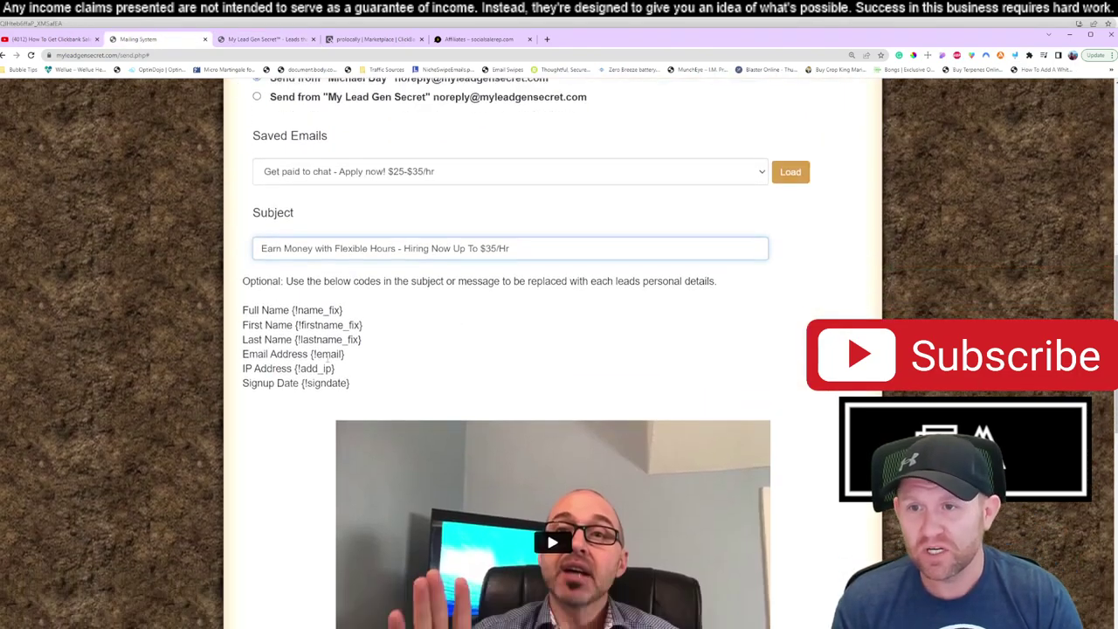
{"action": "scroll", "coordinate": [308, 420], "scroll_direction": "down", "scroll_amount": 5}
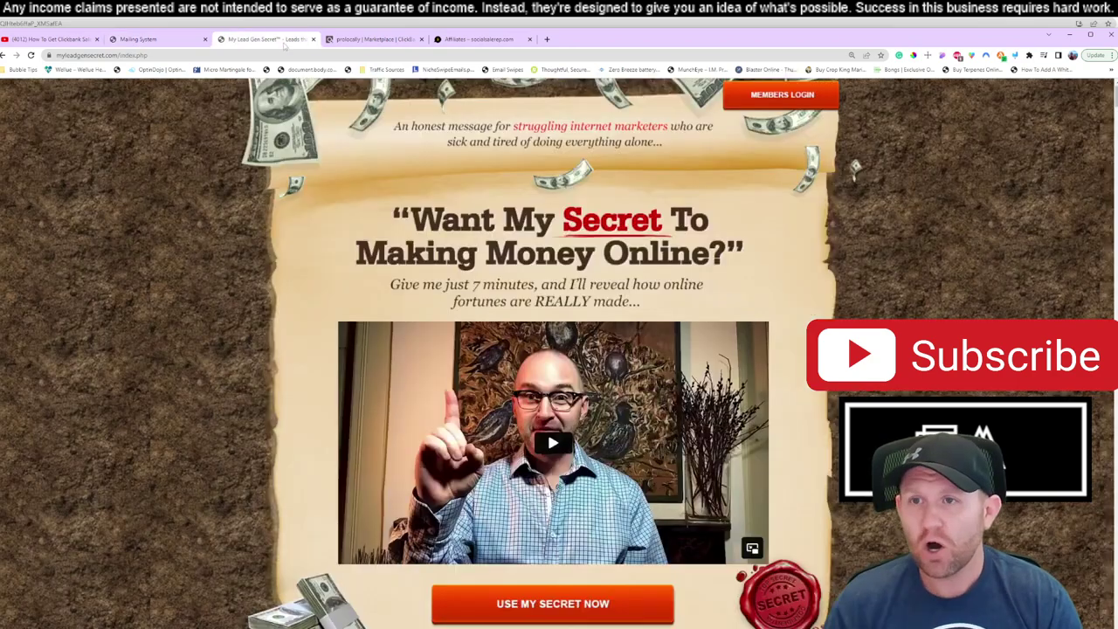
Step: Sign into the second account through Members Login using its saved credentials
{"action": "left_click", "coordinate": [262, 38]}
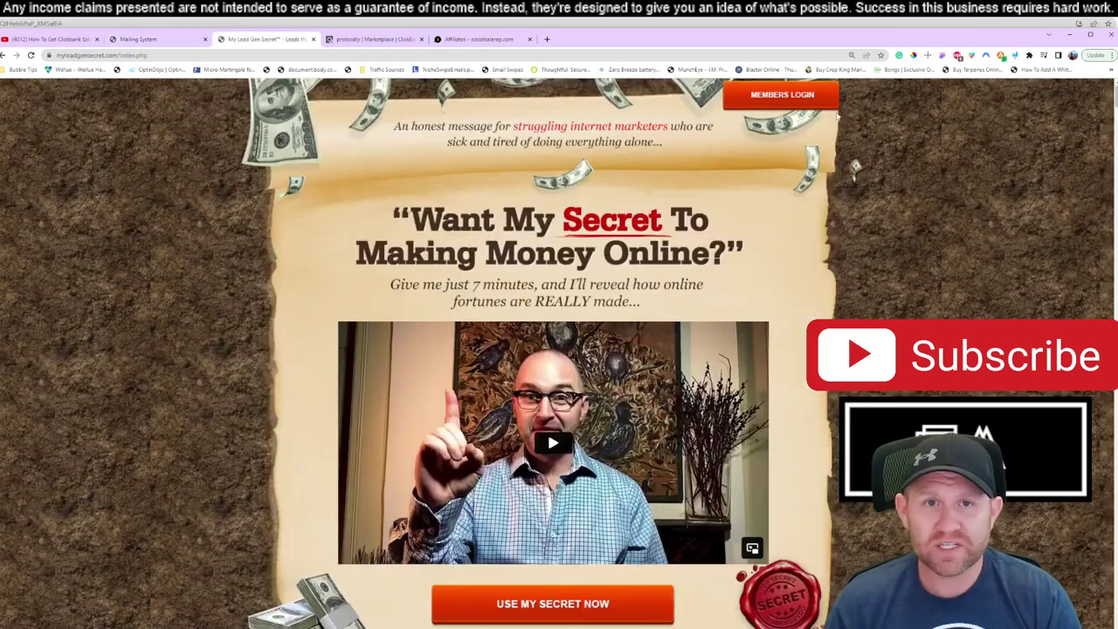
{"action": "left_click", "coordinate": [823, 99]}
{"action": "left_click", "coordinate": [653, 367]}
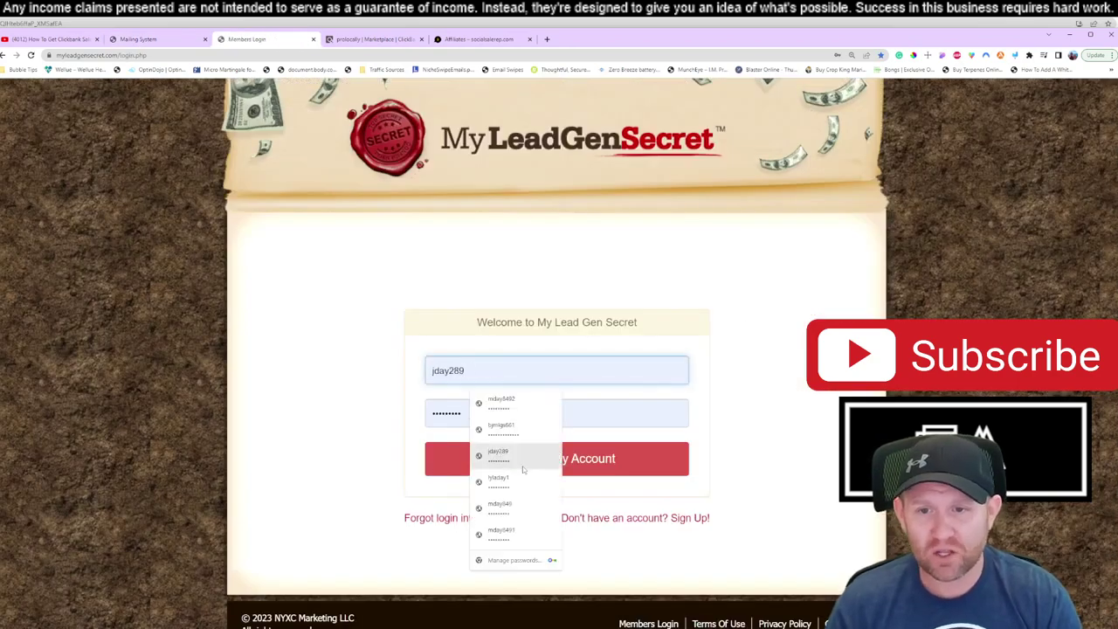
{"action": "left_click", "coordinate": [537, 503]}
{"action": "left_click", "coordinate": [542, 463]}
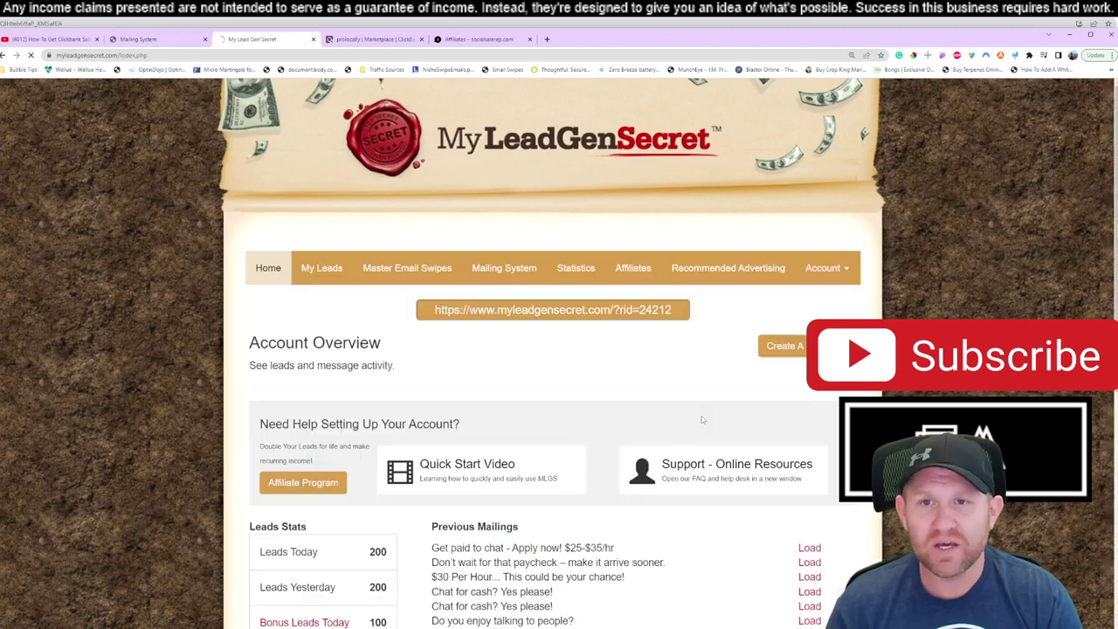
Step: In the second account's mailing system, select all lead dates for the mailing
{"action": "left_click", "coordinate": [518, 272]}
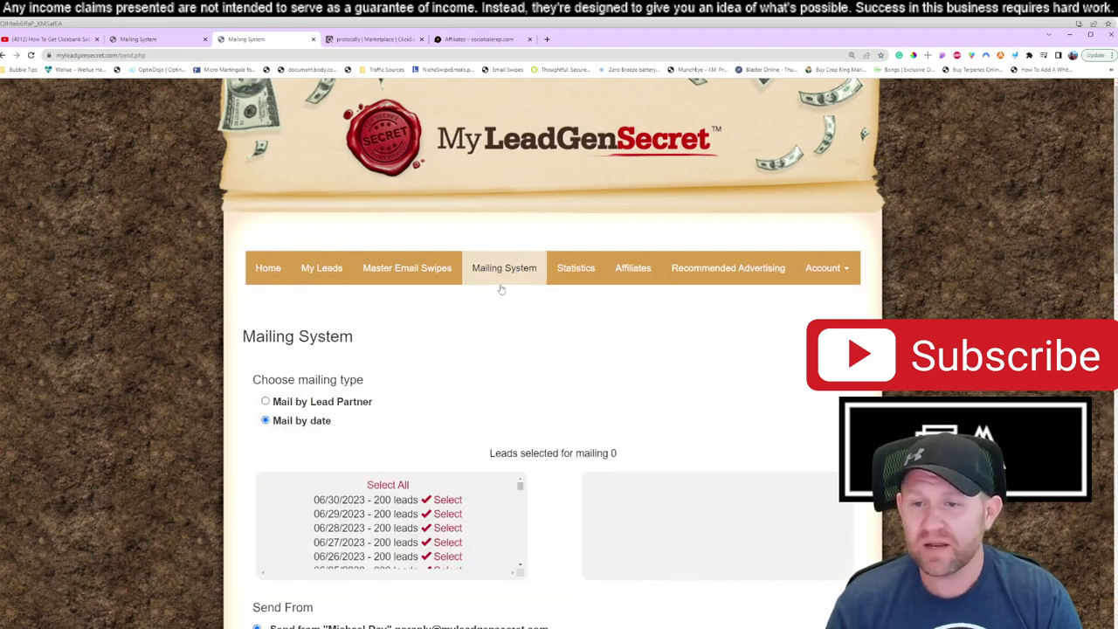
{"action": "scroll", "coordinate": [472, 306], "scroll_direction": "down", "scroll_amount": 2}
{"action": "left_click", "coordinate": [388, 395]}
{"action": "scroll", "coordinate": [589, 326], "scroll_direction": "down", "scroll_amount": 2}
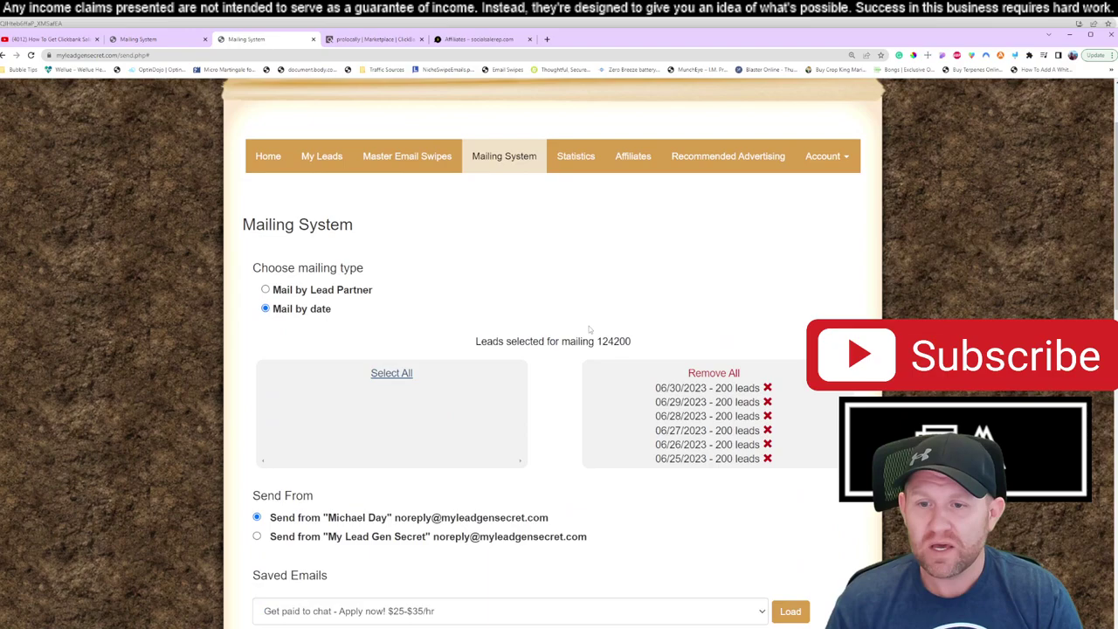
{"action": "scroll", "coordinate": [568, 329], "scroll_direction": "down", "scroll_amount": 3}
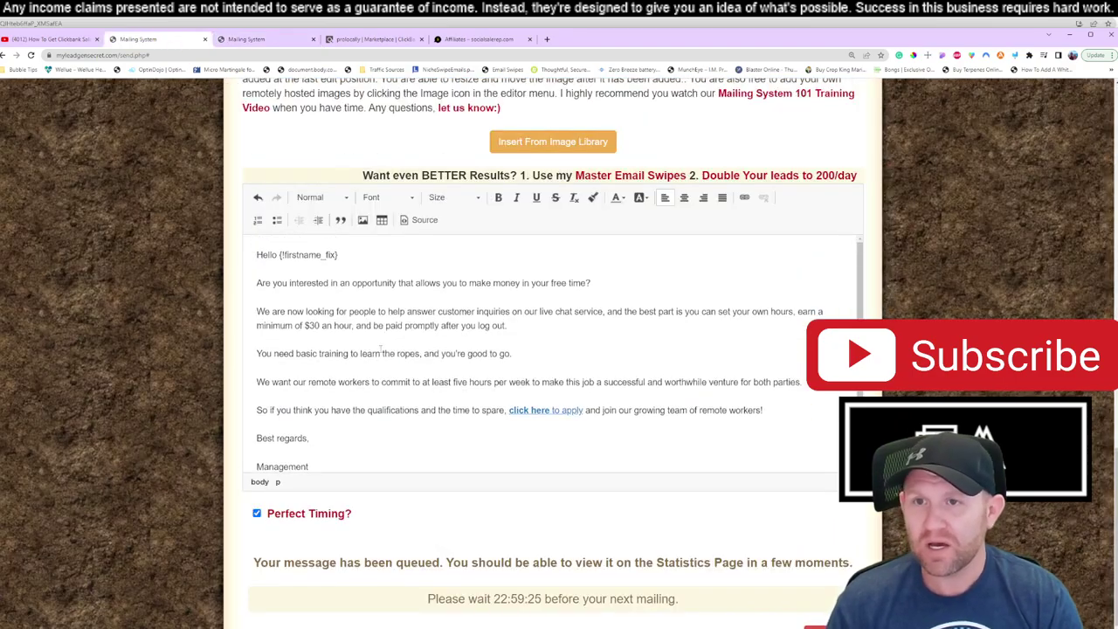
{"action": "scroll", "coordinate": [336, 445], "scroll_direction": "up", "scroll_amount": 2}
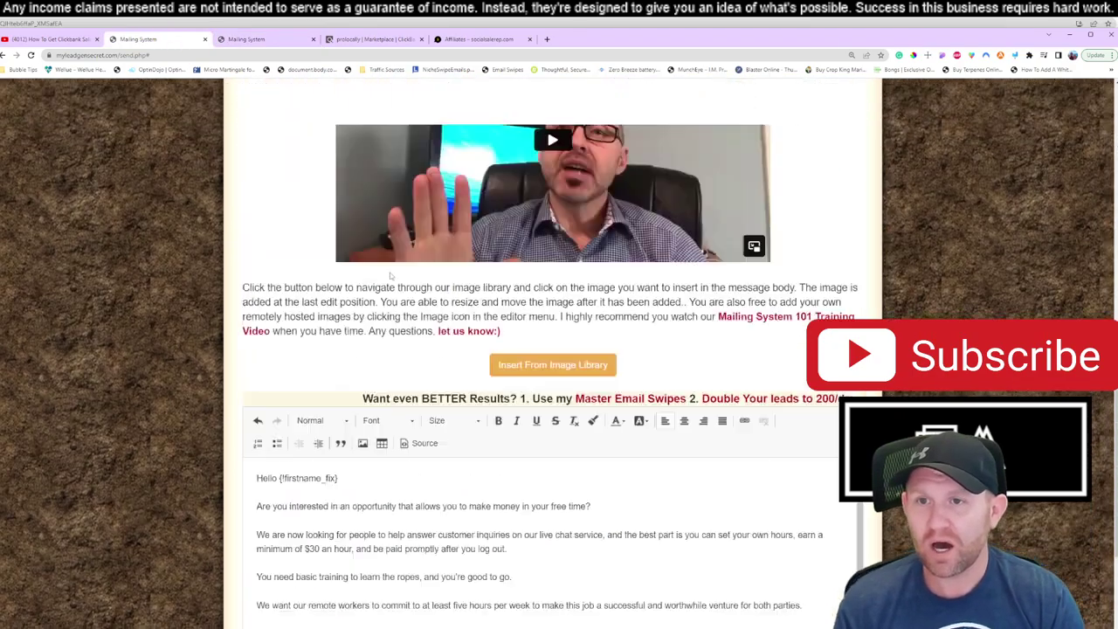
{"action": "scroll", "coordinate": [389, 273], "scroll_direction": "up", "scroll_amount": 3}
{"action": "scroll", "coordinate": [390, 273], "scroll_direction": "up", "scroll_amount": 2}
Step: Copy the 'Earn Money with Flexible Hours' subject into the other account's subject field
{"action": "triple_click", "coordinate": [361, 211]}
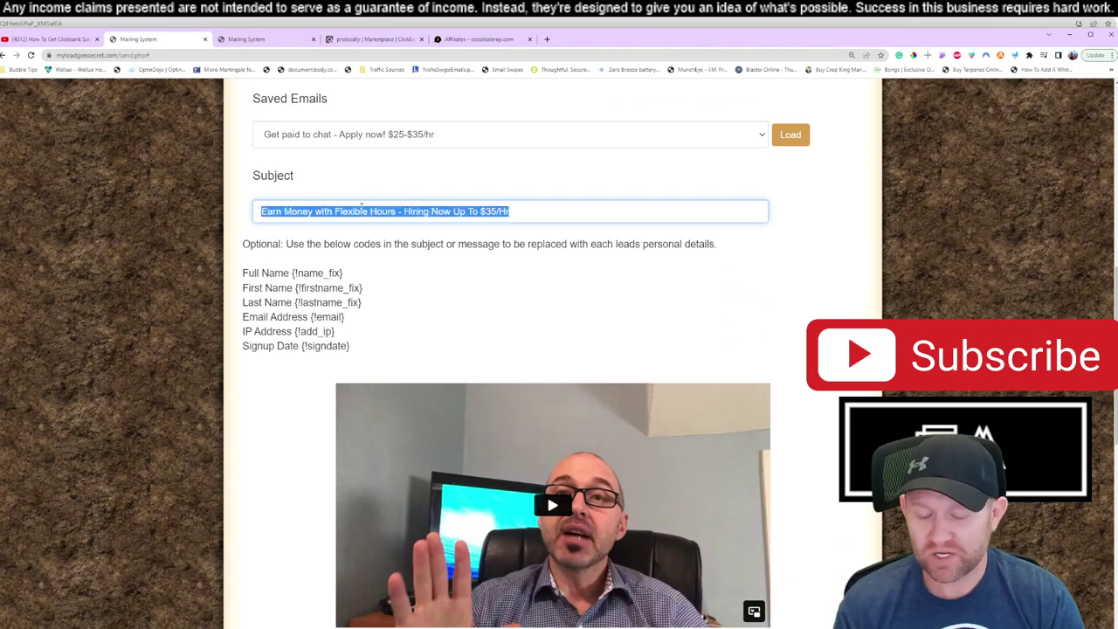
{"action": "left_click", "coordinate": [270, 41]}
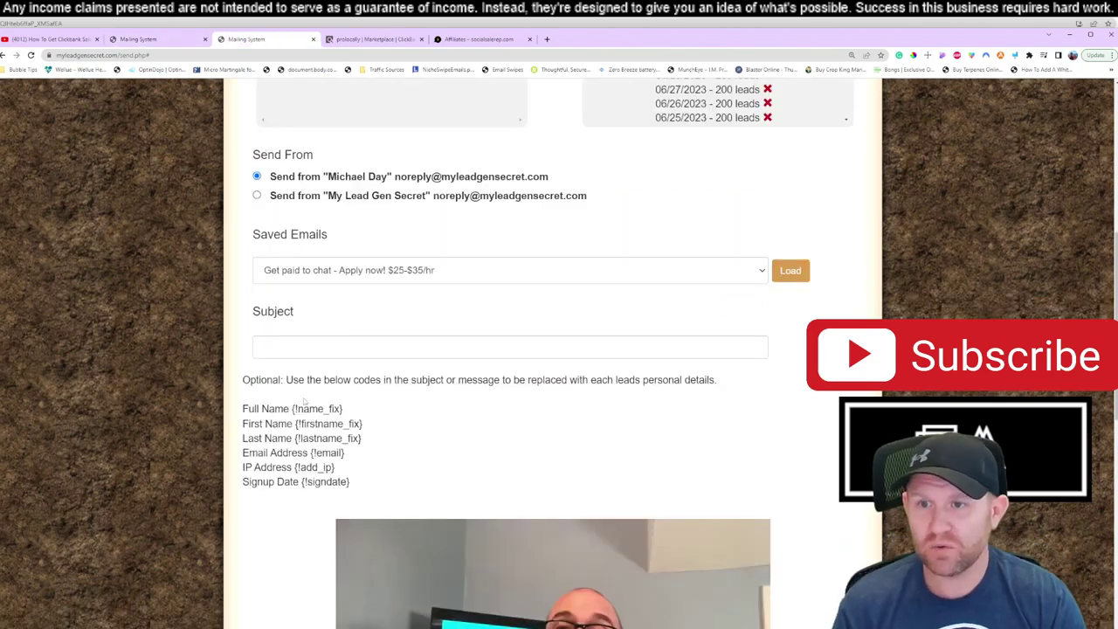
{"action": "left_click", "coordinate": [307, 347]}
{"action": "left_click", "coordinate": [394, 374]}
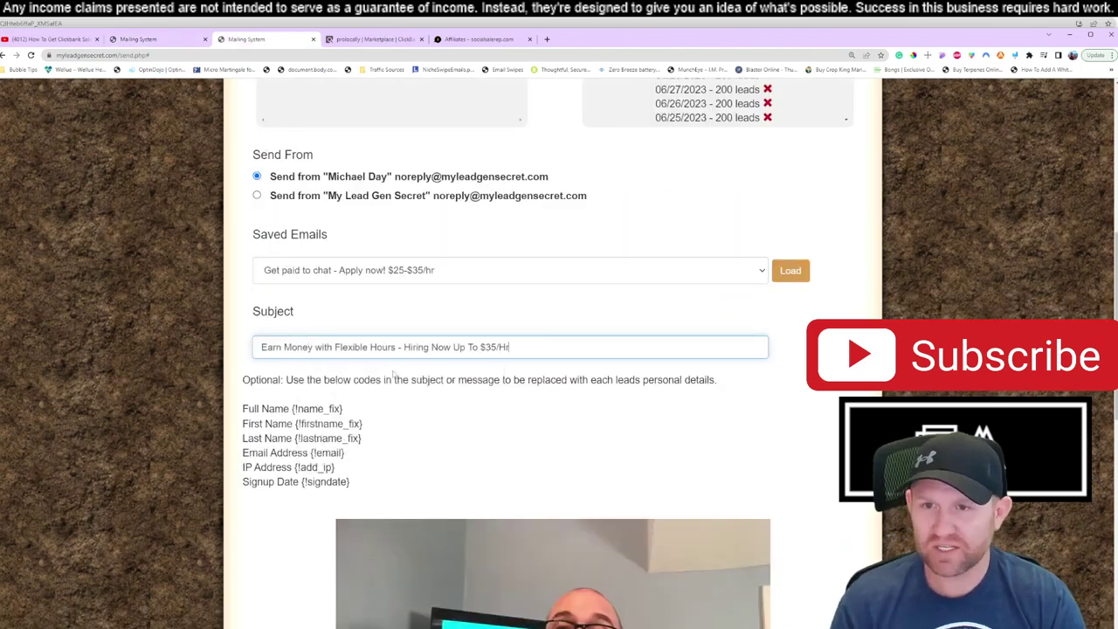
Step: Replace the default body with the copied live-chat job email and queue it for sending
{"action": "left_click", "coordinate": [174, 41]}
{"action": "scroll", "coordinate": [319, 418], "scroll_direction": "down", "scroll_amount": 3}
{"action": "scroll", "coordinate": [320, 418], "scroll_direction": "down", "scroll_amount": 3}
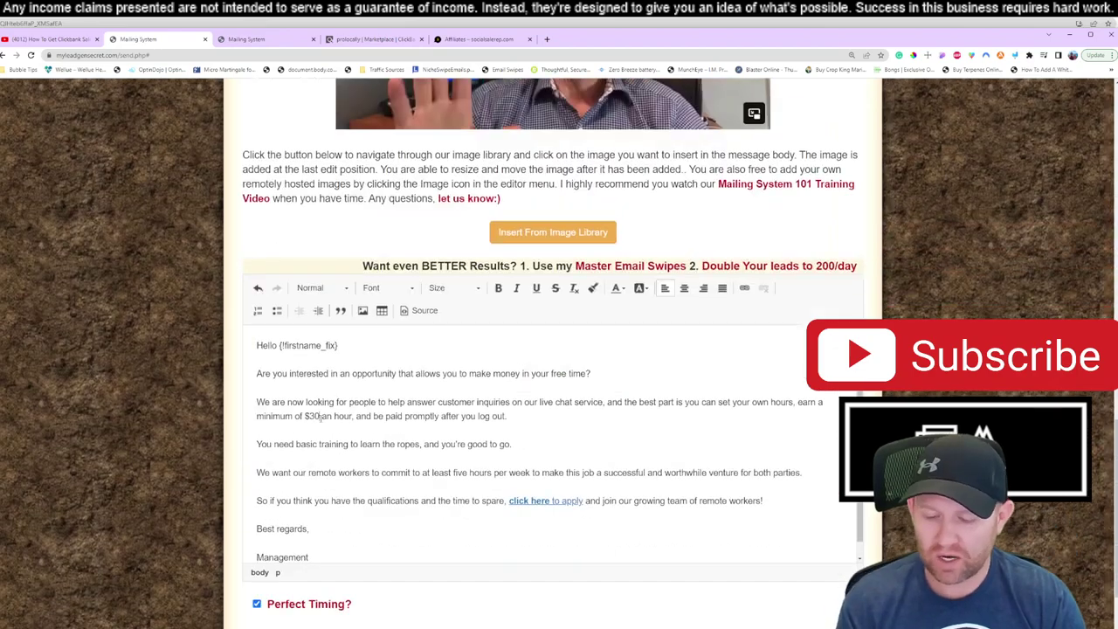
{"action": "key", "text": "ctrl+a"}
{"action": "key", "text": "ctrl+c"}
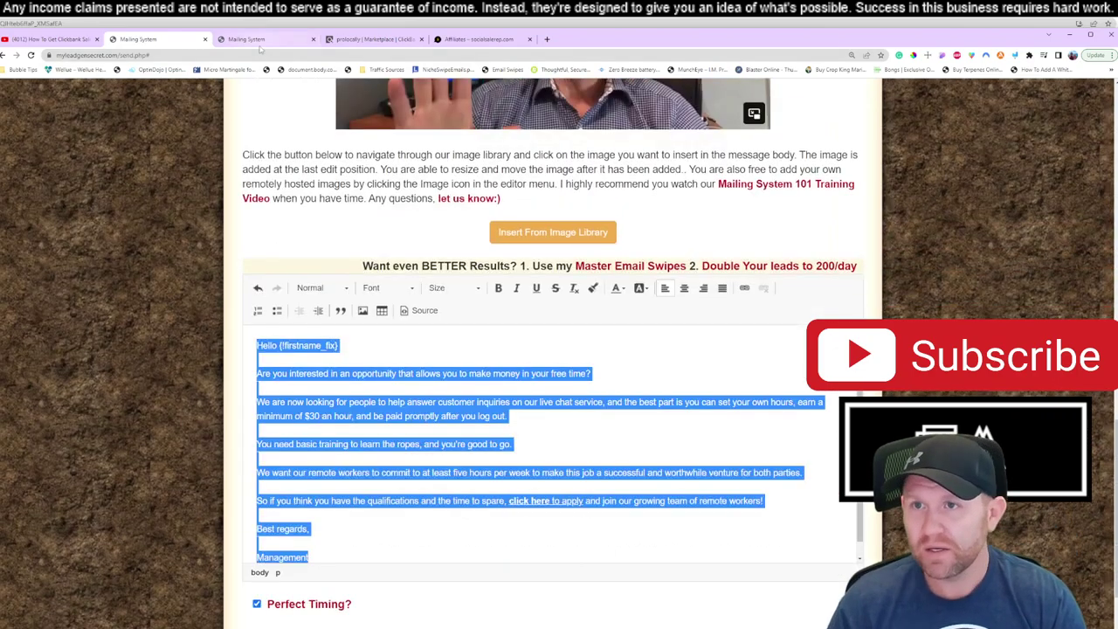
{"action": "left_click", "coordinate": [247, 39]}
{"action": "scroll", "coordinate": [345, 394], "scroll_direction": "down", "scroll_amount": 6}
{"action": "left_click", "coordinate": [345, 394]}
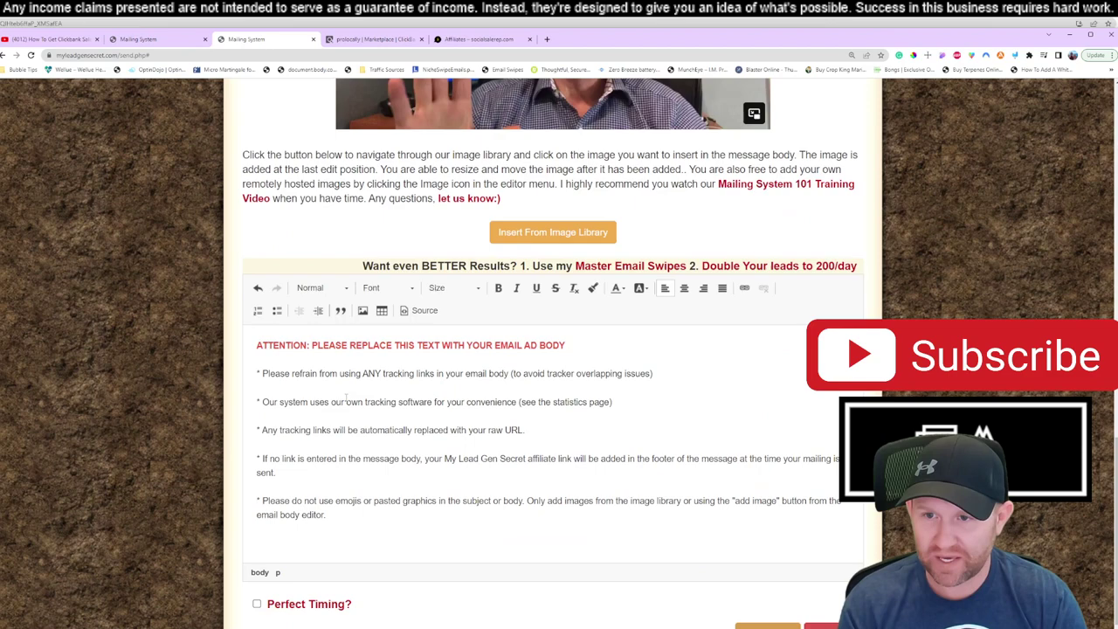
{"action": "key", "text": "ctrl+a"}
{"action": "key", "text": "ctrl+v"}
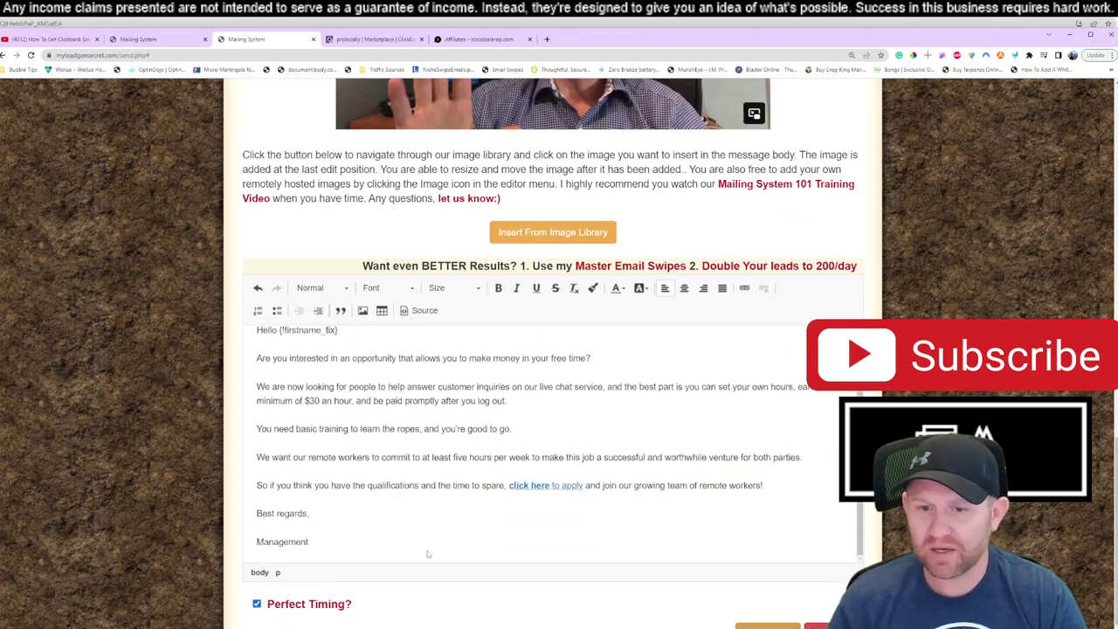
{"action": "scroll", "coordinate": [524, 546], "scroll_direction": "down", "scroll_amount": 1}
{"action": "left_click", "coordinate": [742, 561]}
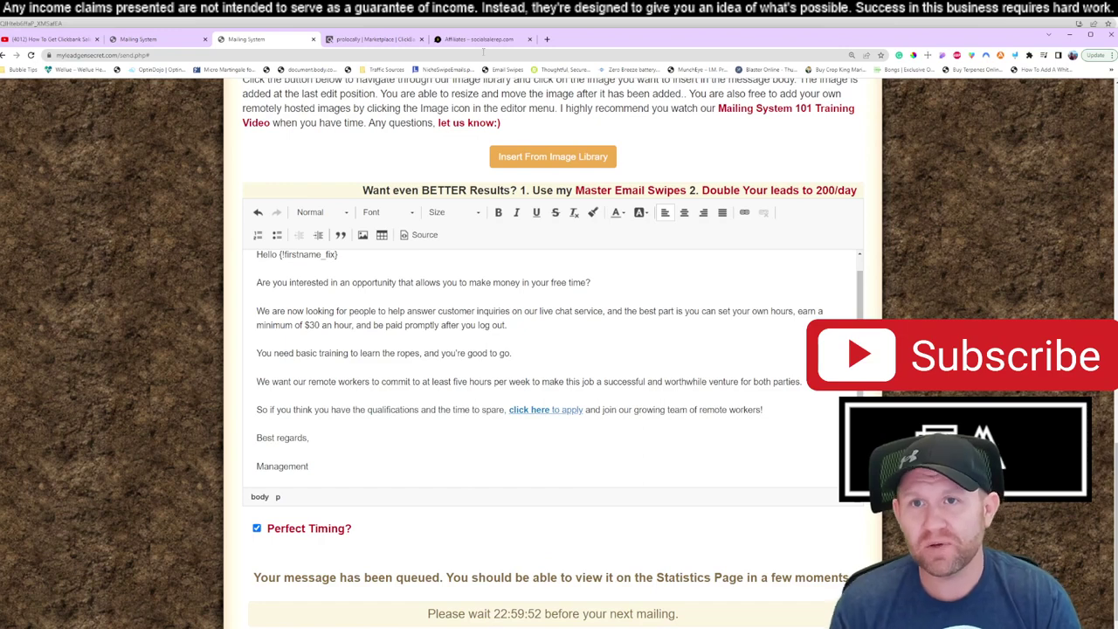
Step: Log into SamCart in a new tab and enter The HBA affiliate center
{"action": "left_click", "coordinate": [543, 38]}
{"action": "type", "text": "sam"}
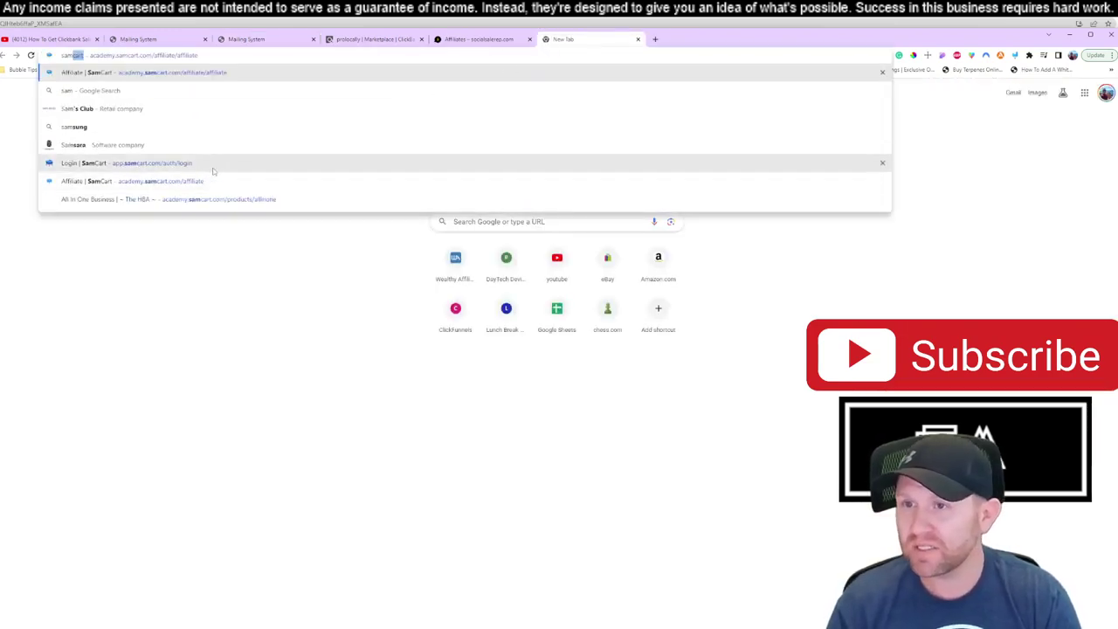
{"action": "left_click", "coordinate": [214, 164]}
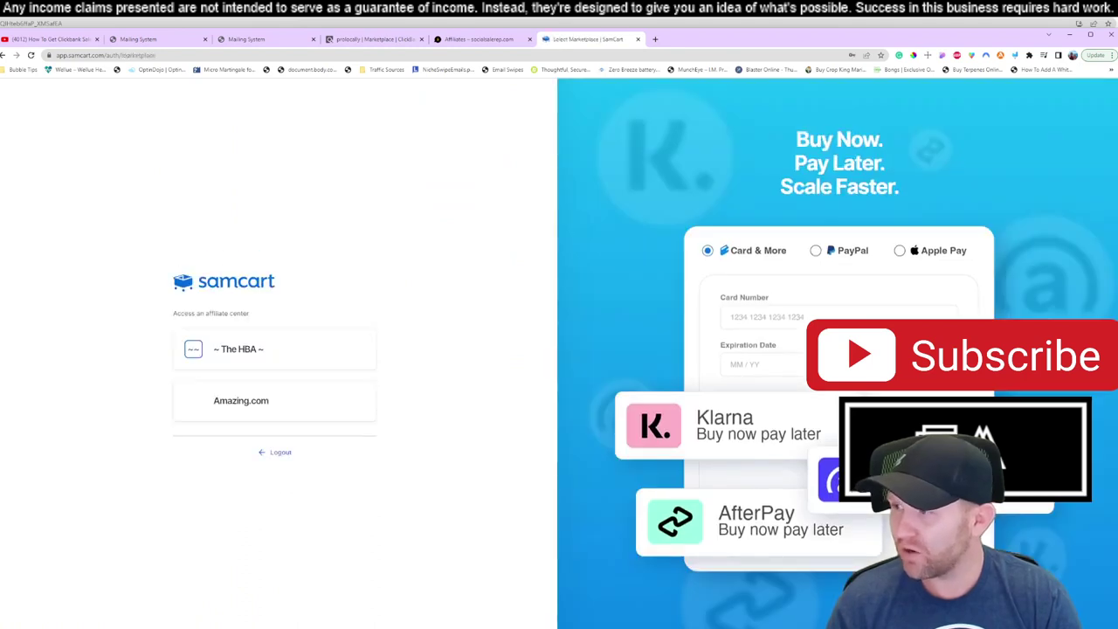
{"action": "left_click", "coordinate": [224, 352]}
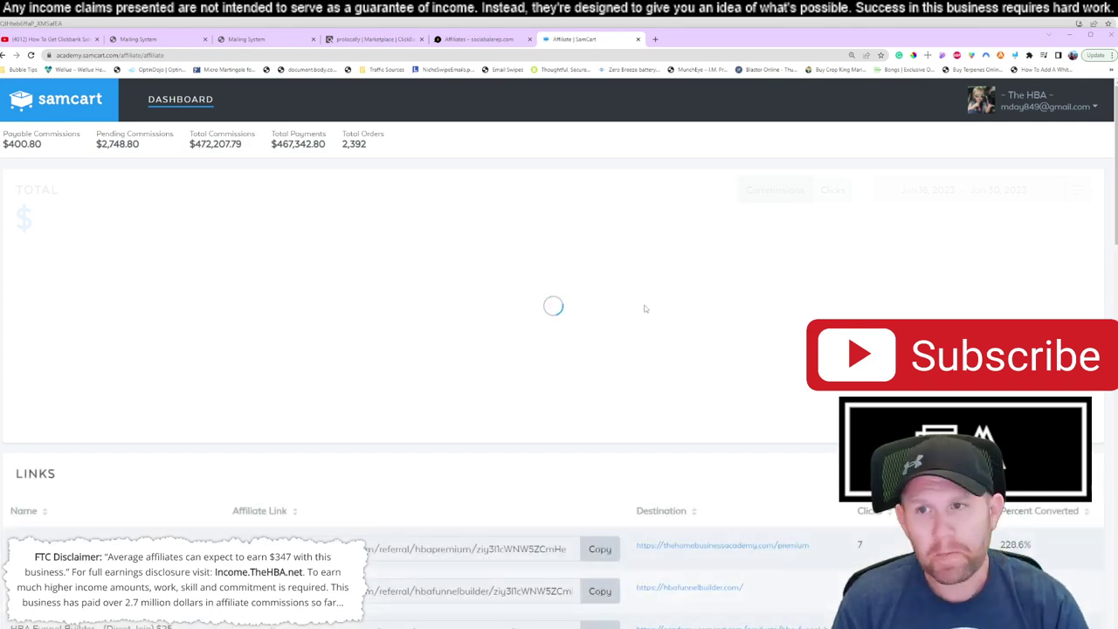
Step: Zoom in and annotate the $472,207.79 Total Commissions, then clear annotations and reset zoom
{"action": "key", "text": "ctrl+plus"}
{"action": "key", "text": "ctrl+plus"}
{"action": "key", "text": "ctrl+plus"}
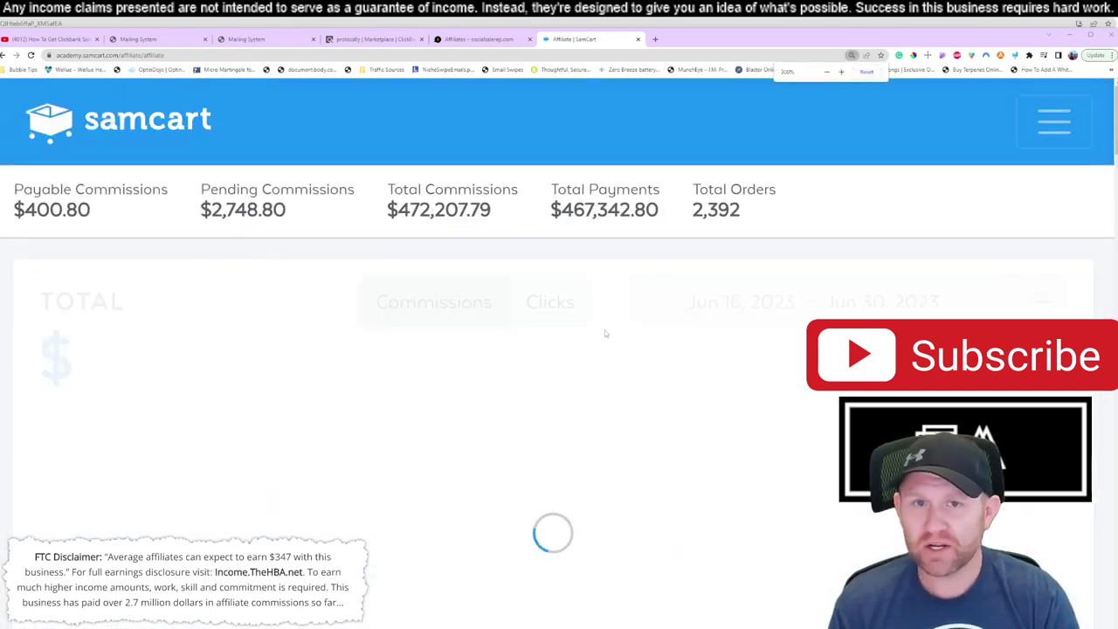
{"action": "left_click", "coordinate": [1014, 55]}
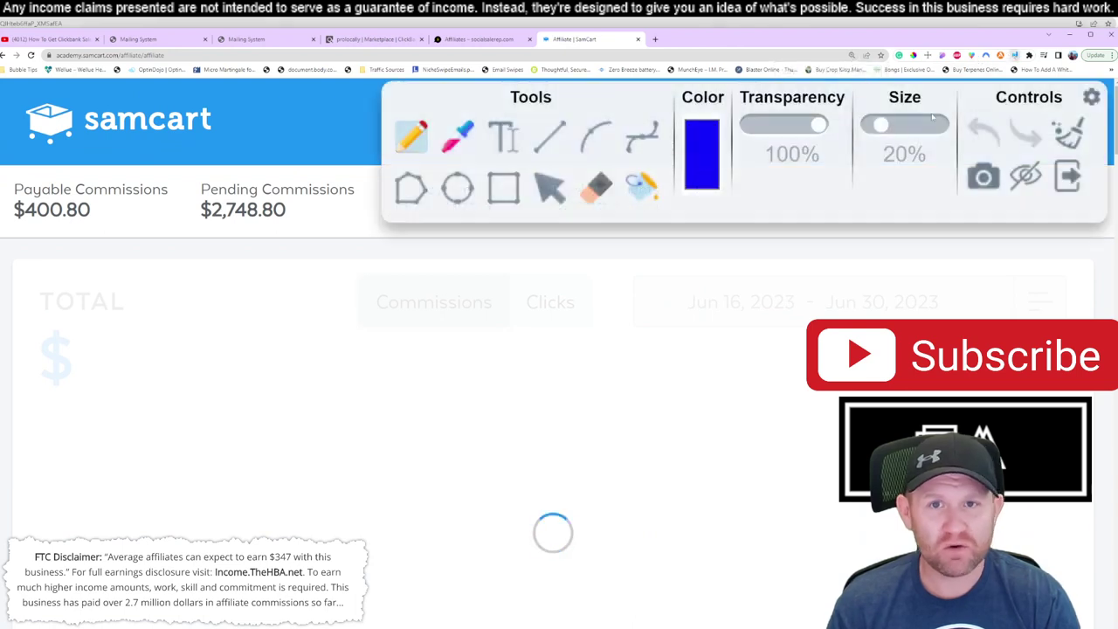
{"action": "left_click_drag", "start_coordinate": [515, 151], "coordinate": [466, 419]}
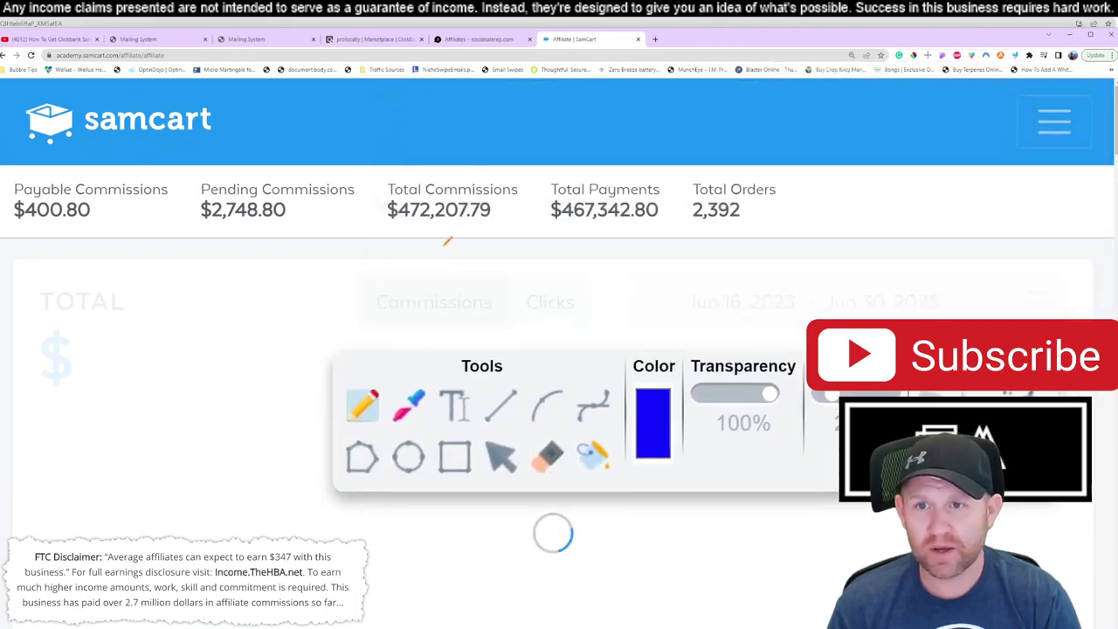
{"action": "mouse_move", "coordinate": [507, 234]}
{"action": "left_mouse_down"}
{"action": "mouse_move", "coordinate": [367, 172]}
{"action": "mouse_move", "coordinate": [398, 259]}
{"action": "left_mouse_up"}
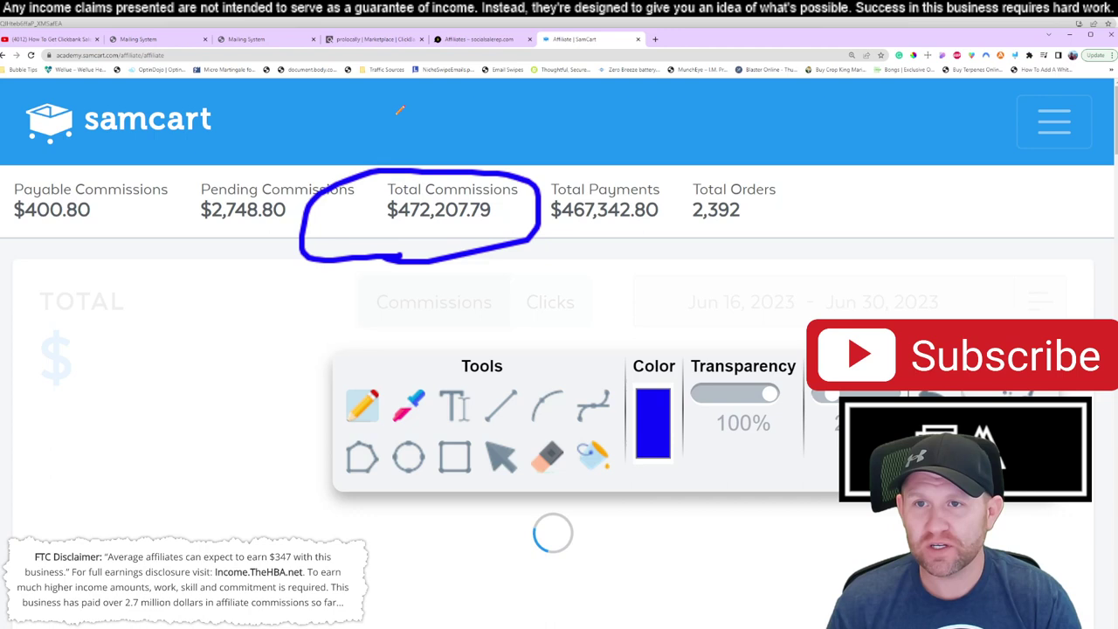
{"action": "mouse_move", "coordinate": [404, 147]}
{"action": "left_mouse_down"}
{"action": "mouse_move", "coordinate": [399, 128]}
{"action": "mouse_move", "coordinate": [405, 162]}
{"action": "mouse_move", "coordinate": [559, 175]}
{"action": "left_mouse_up"}
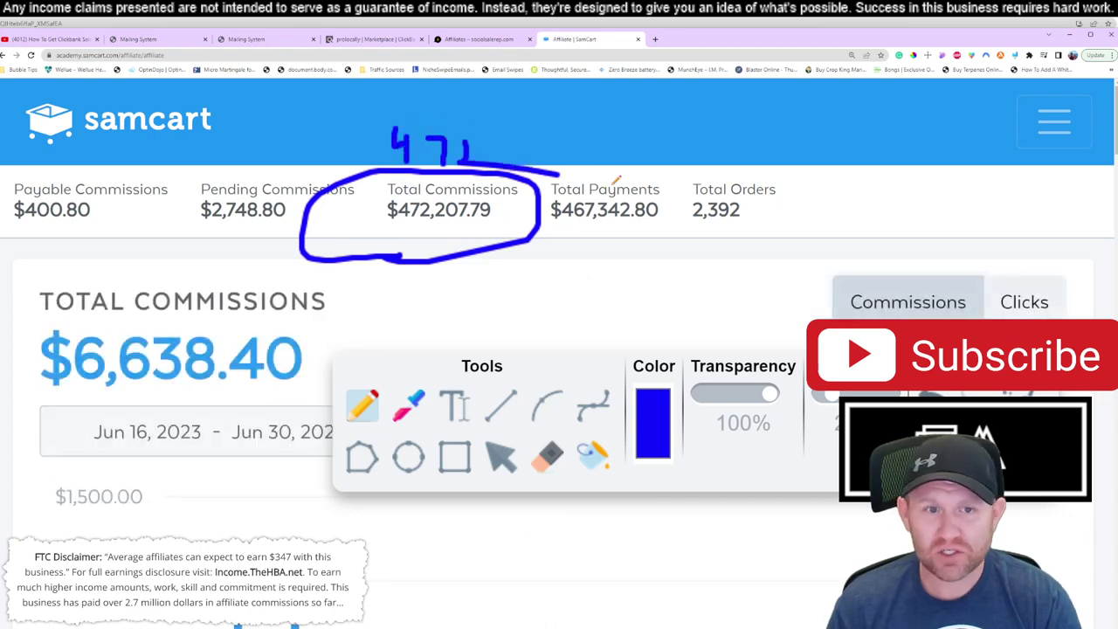
{"action": "key", "text": "Escape"}
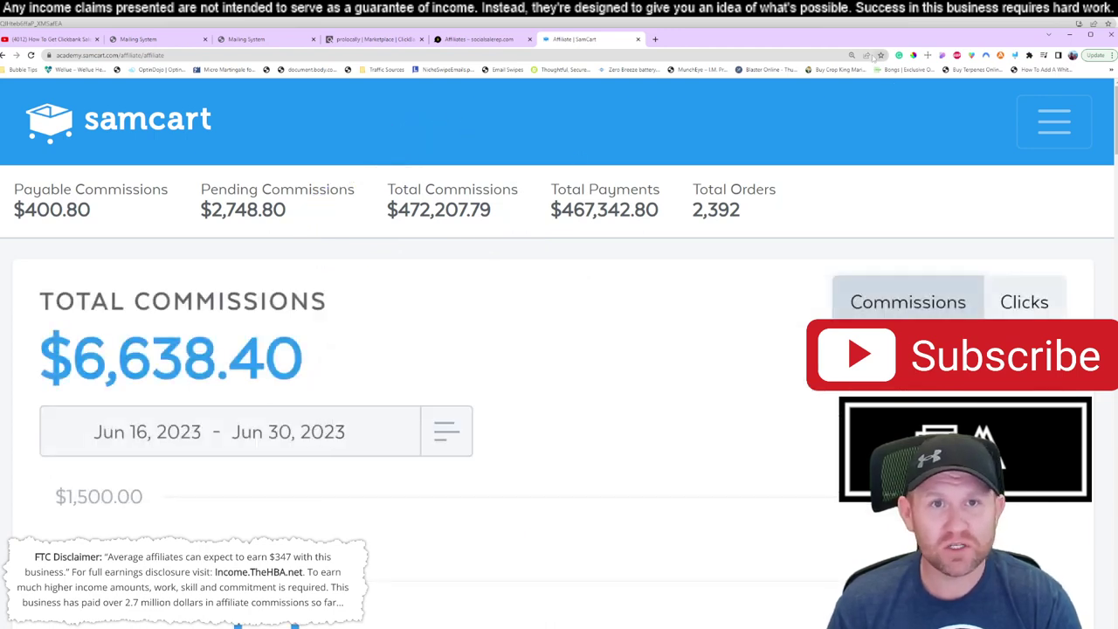
{"action": "left_click", "coordinate": [852, 56]}
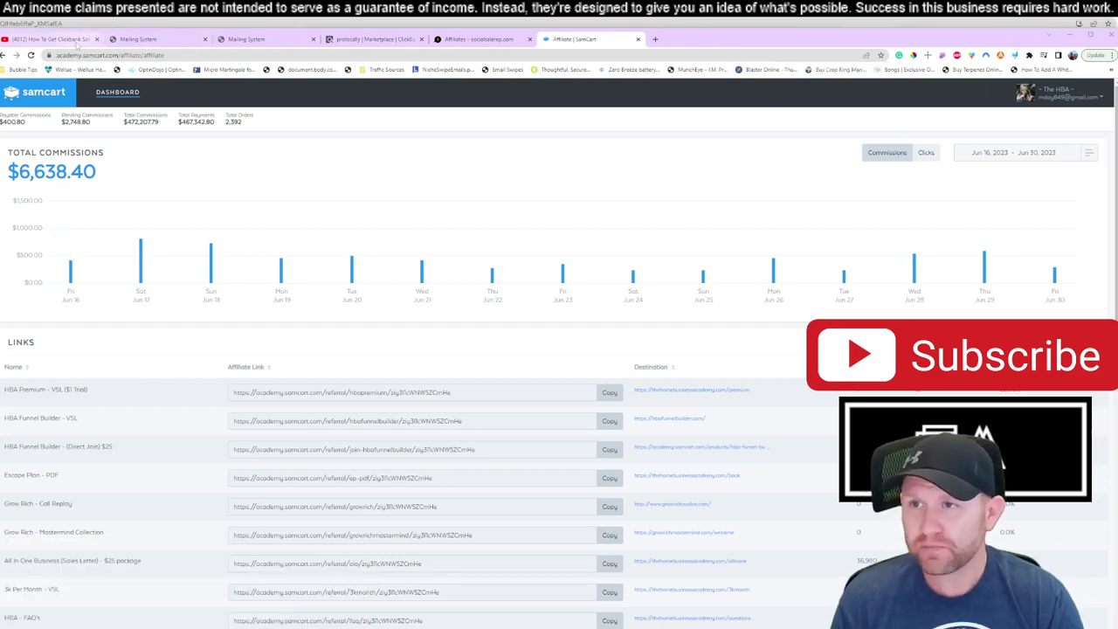
Step: Open the my25dollarbusiness link from the YouTube video description
{"action": "left_click", "coordinate": [53, 40]}
{"action": "scroll", "coordinate": [174, 398], "scroll_direction": "down", "scroll_amount": 1}
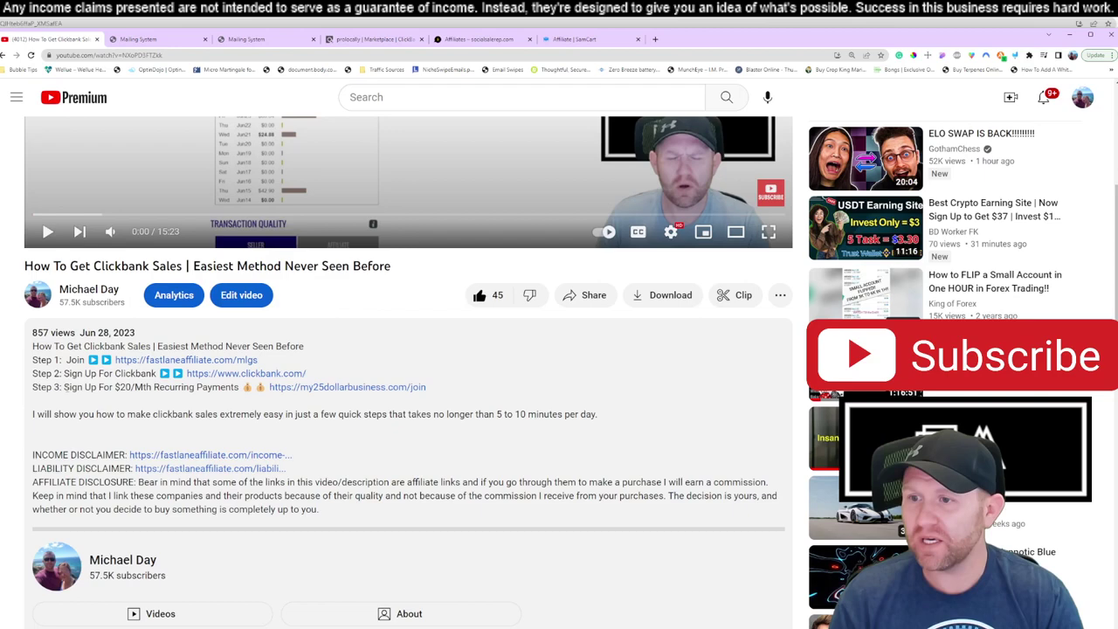
{"action": "left_click", "coordinate": [399, 387]}
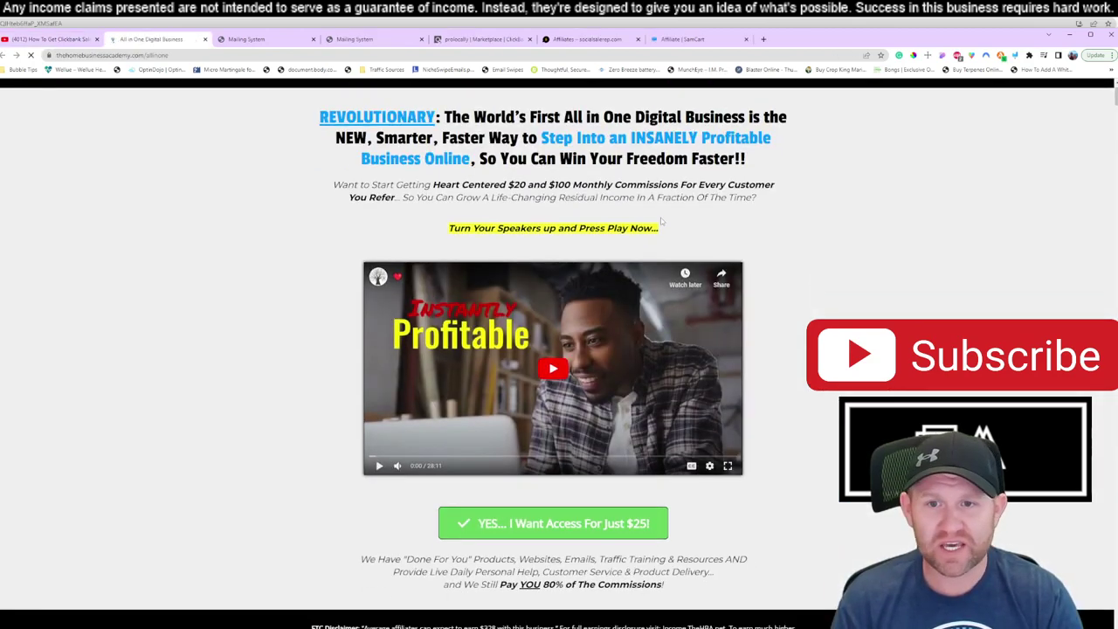
{"action": "scroll", "coordinate": [740, 322], "scroll_direction": "down", "scroll_amount": 5}
{"action": "scroll", "coordinate": [740, 322], "scroll_direction": "down", "scroll_amount": 3}
{"action": "scroll", "coordinate": [845, 277], "scroll_direction": "up", "scroll_amount": 5}
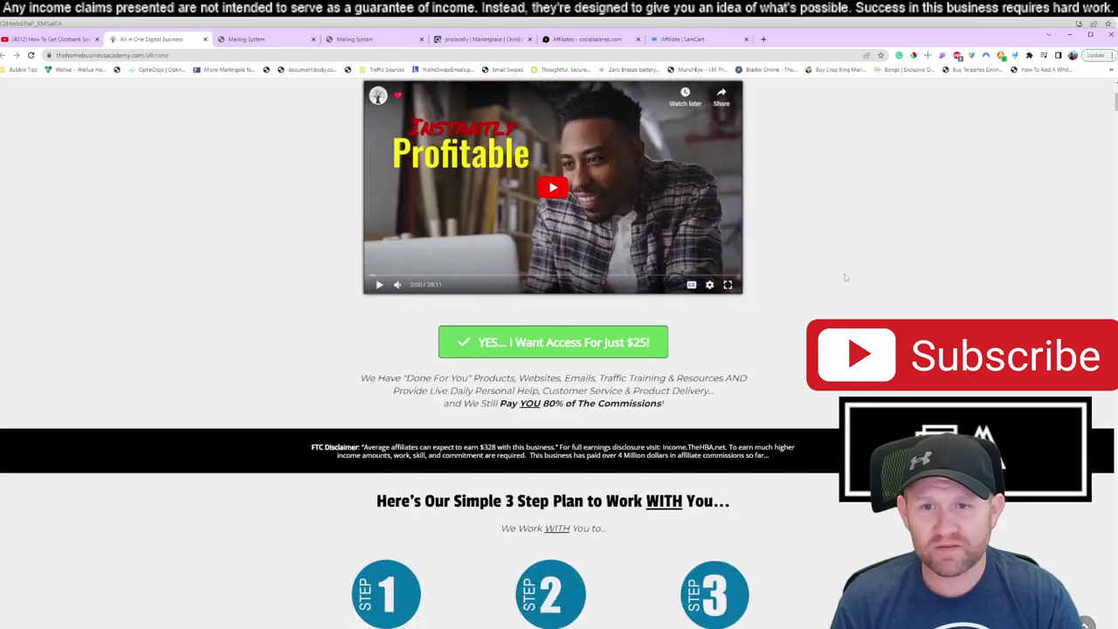
Step: On the $25 checkout, tick the 14-day Premium test drive and the terms agreement
{"action": "left_click", "coordinate": [541, 348]}
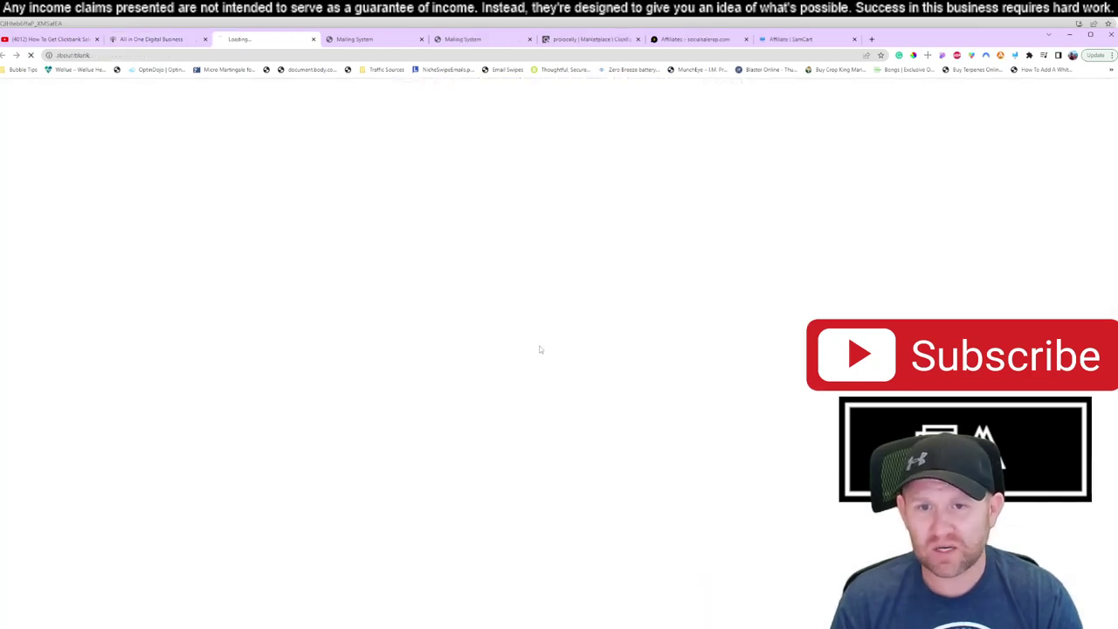
{"action": "scroll", "coordinate": [818, 302], "scroll_direction": "down", "scroll_amount": 1}
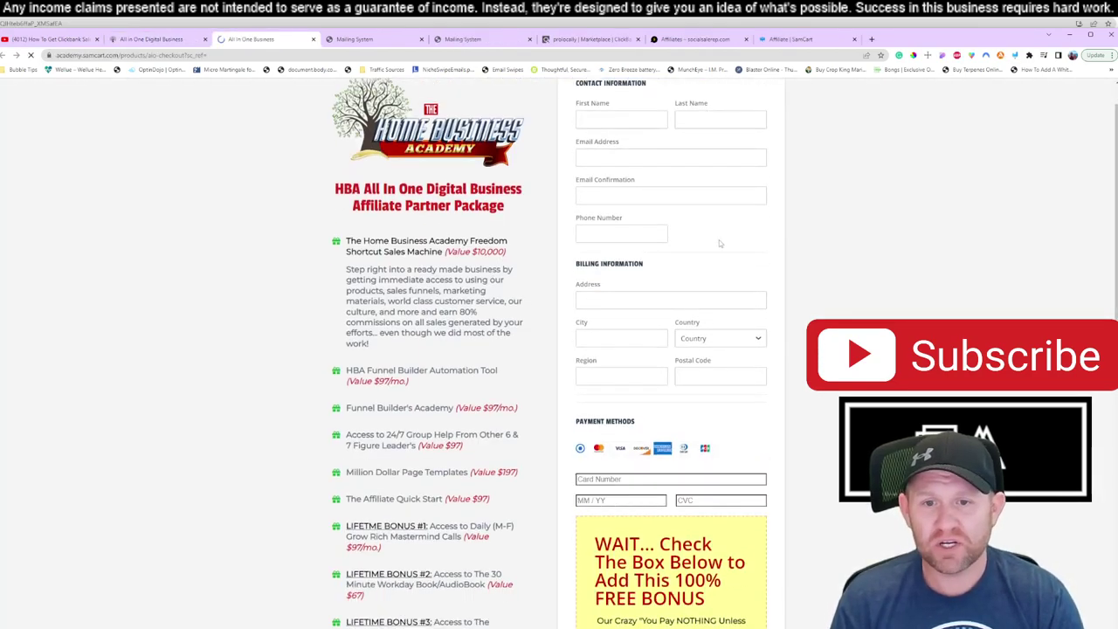
{"action": "scroll", "coordinate": [714, 310], "scroll_direction": "down", "scroll_amount": 7}
{"action": "left_click", "coordinate": [608, 475]}
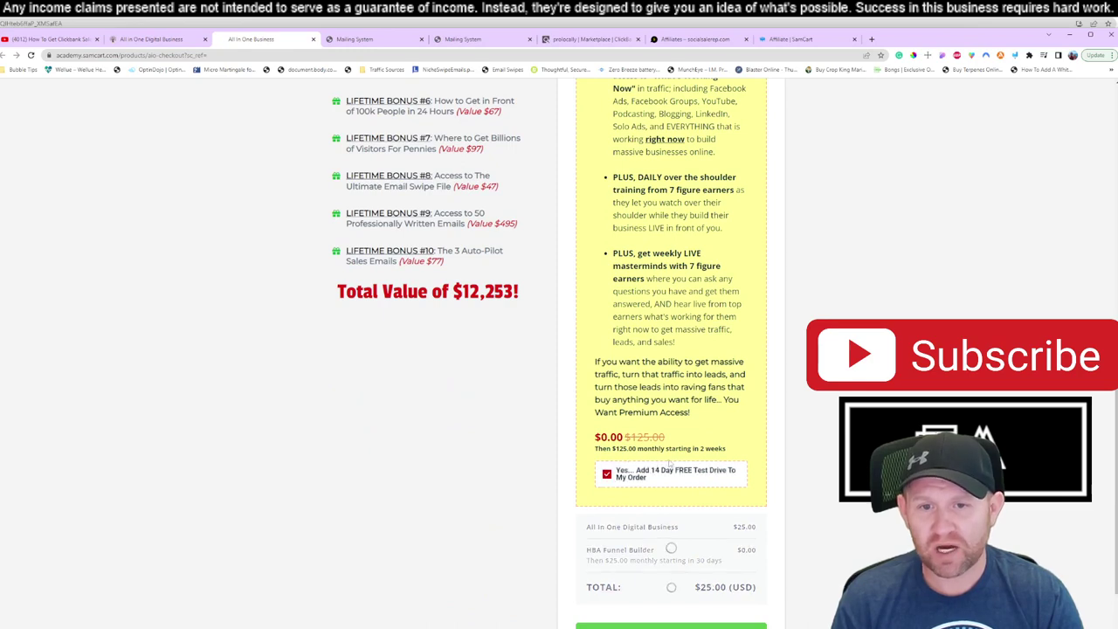
{"action": "scroll", "coordinate": [605, 367], "scroll_direction": "down", "scroll_amount": 2}
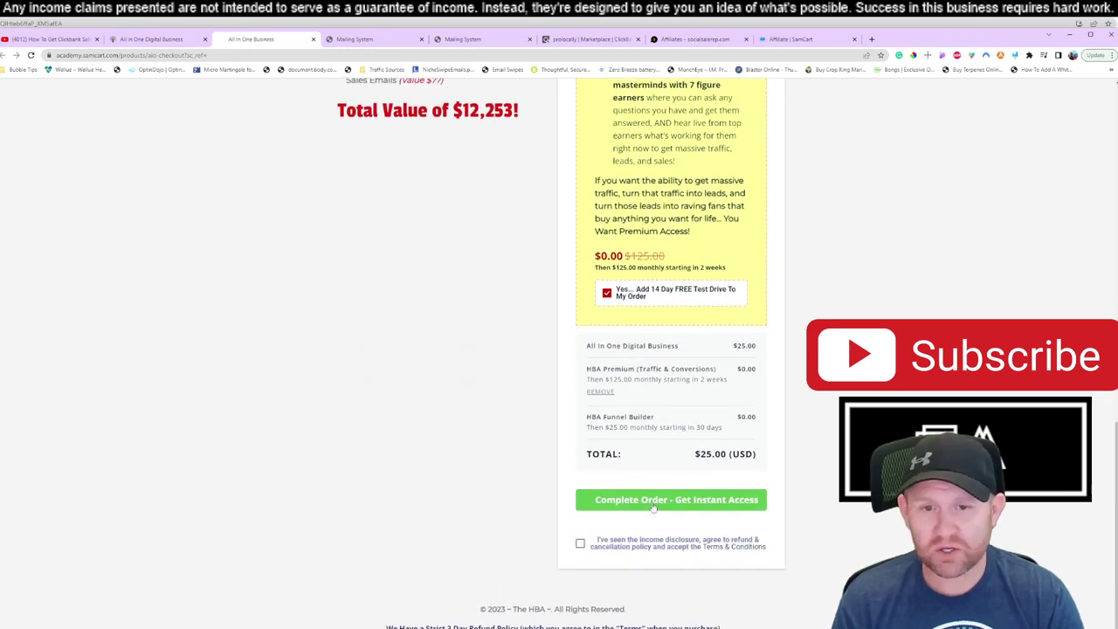
{"action": "scroll", "coordinate": [611, 514], "scroll_direction": "down", "scroll_amount": 1}
{"action": "left_click", "coordinate": [580, 541]}
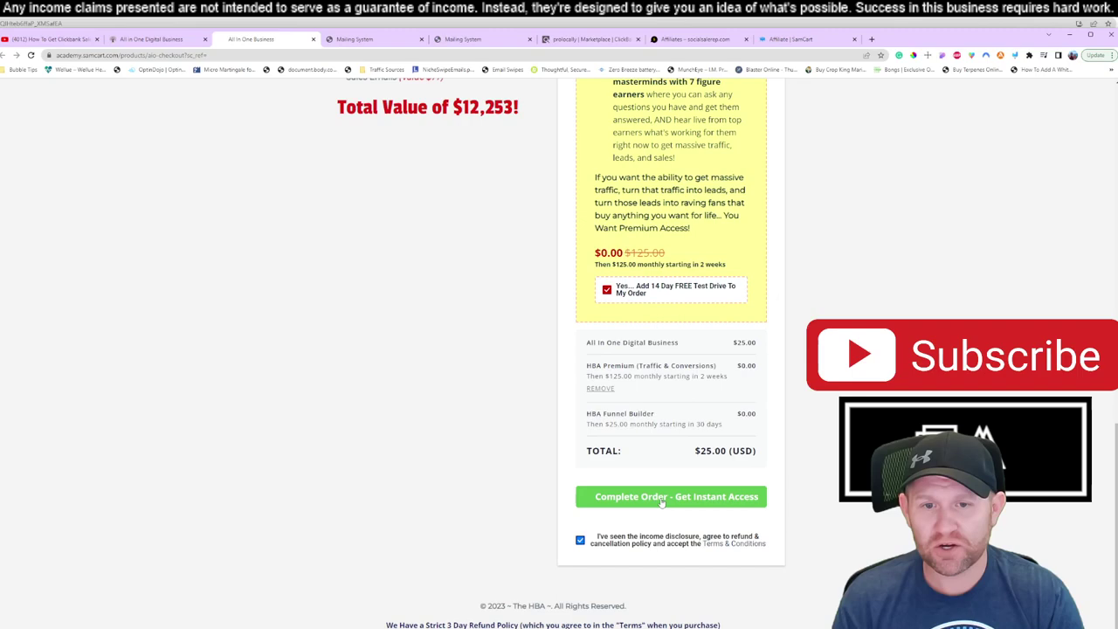
Step: Close the checkout tab to return to the ALLinONE $25 sales page
{"action": "scroll", "coordinate": [514, 475], "scroll_direction": "up", "scroll_amount": 5}
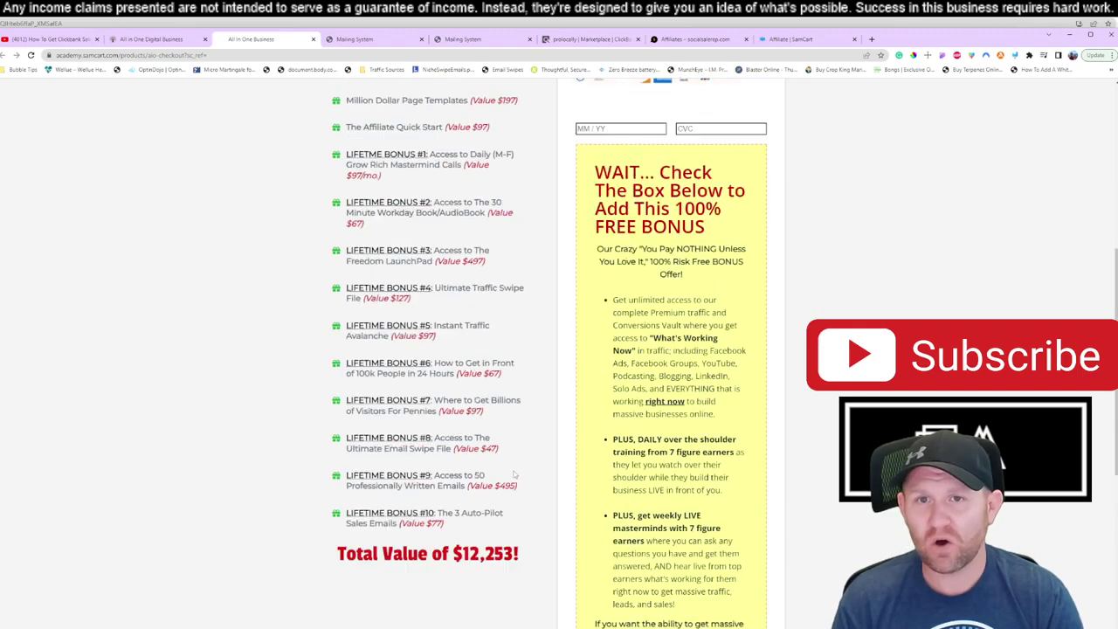
{"action": "scroll", "coordinate": [514, 474], "scroll_direction": "up", "scroll_amount": 5}
{"action": "left_click", "coordinate": [313, 39]}
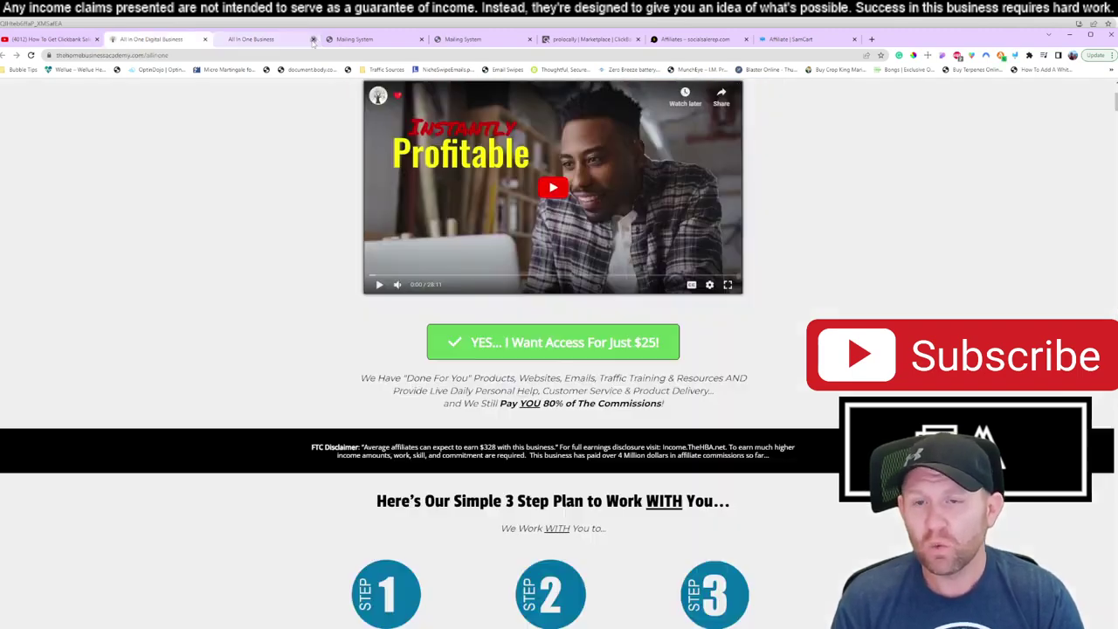
{"action": "scroll", "coordinate": [376, 254], "scroll_direction": "up", "scroll_amount": 3}
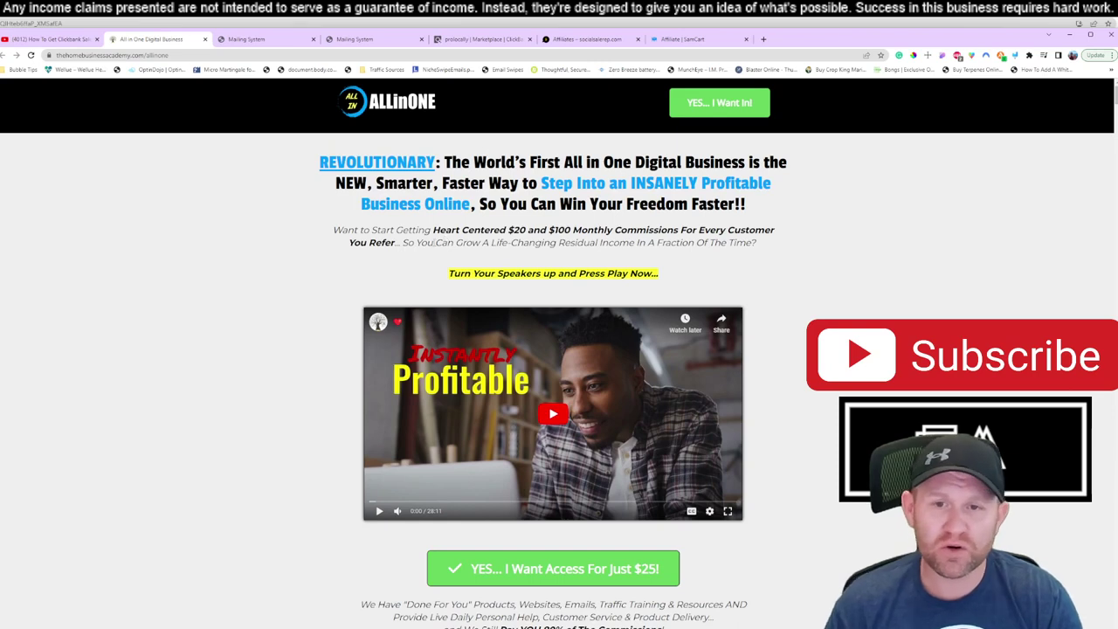